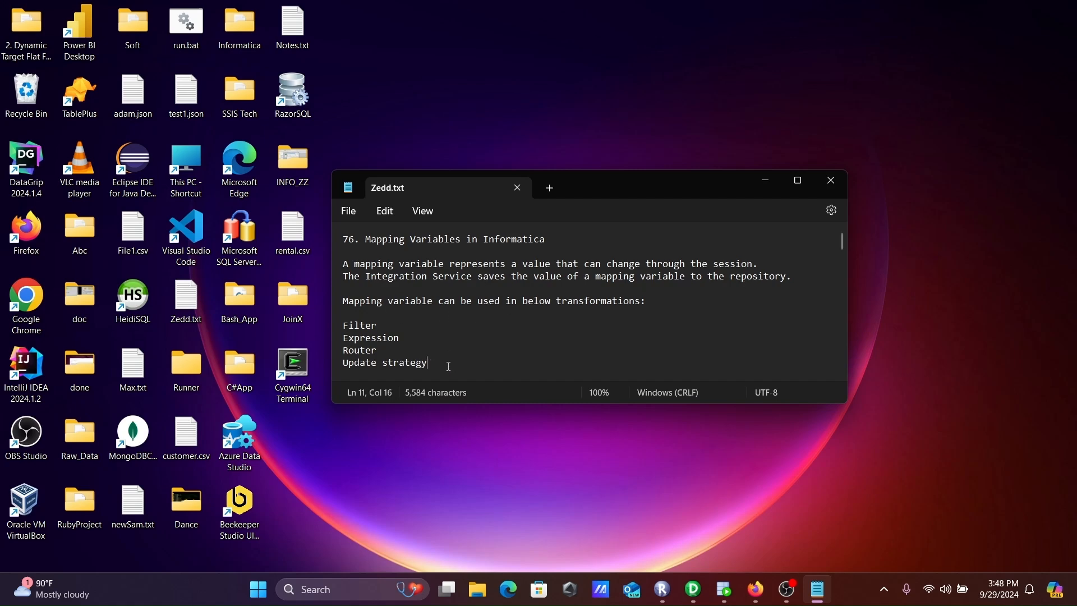
Put the Notepad notes away, switch to Informatica PowerCenter Designer and create a mapping named m_mapping_variable_example
{"action": "left_click_drag", "start_coordinate": [446, 366], "coordinate": [340, 327]}
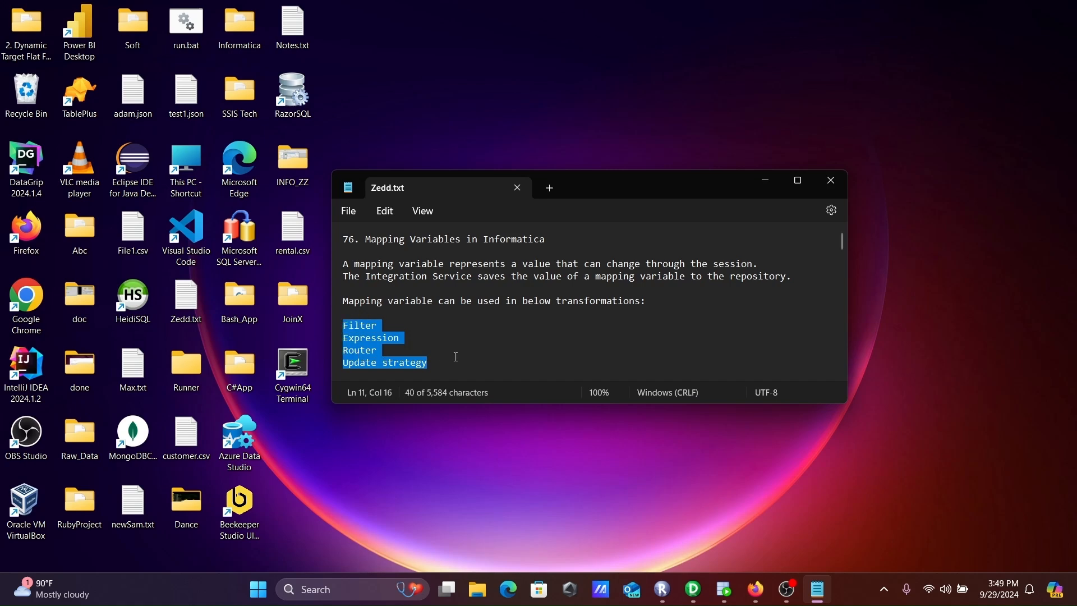
{"action": "left_click", "coordinate": [764, 181]}
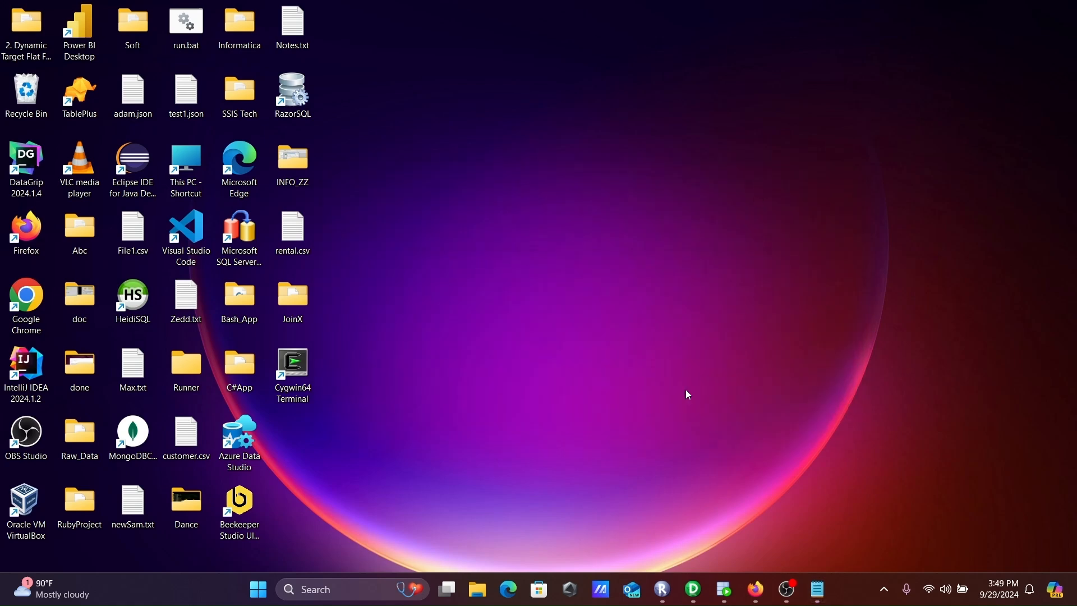
{"action": "left_click", "coordinate": [694, 589]}
{"action": "left_click", "coordinate": [251, 23]}
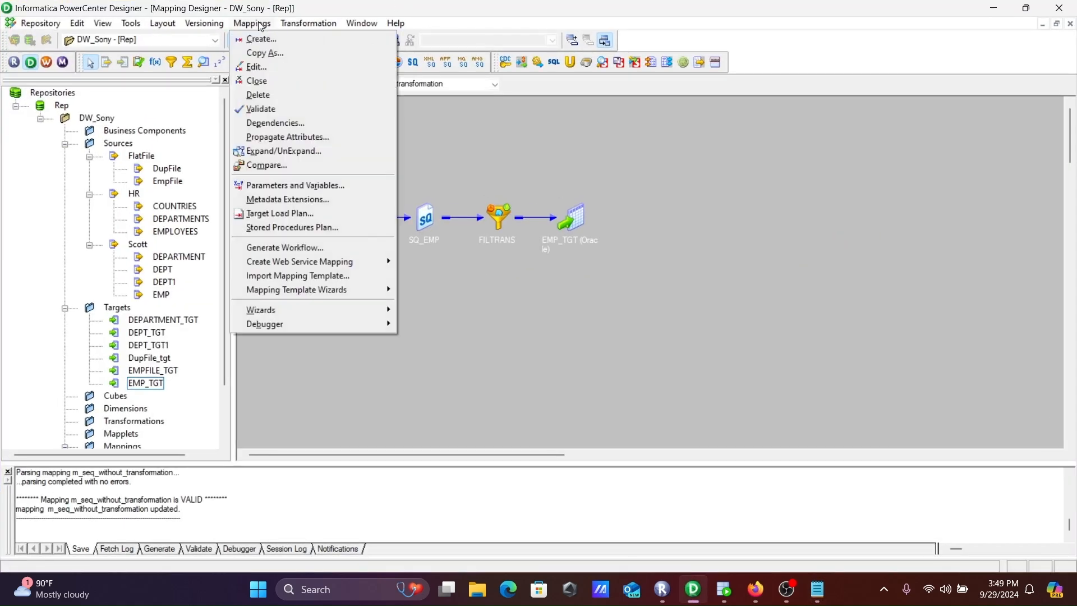
{"action": "left_click", "coordinate": [264, 39]}
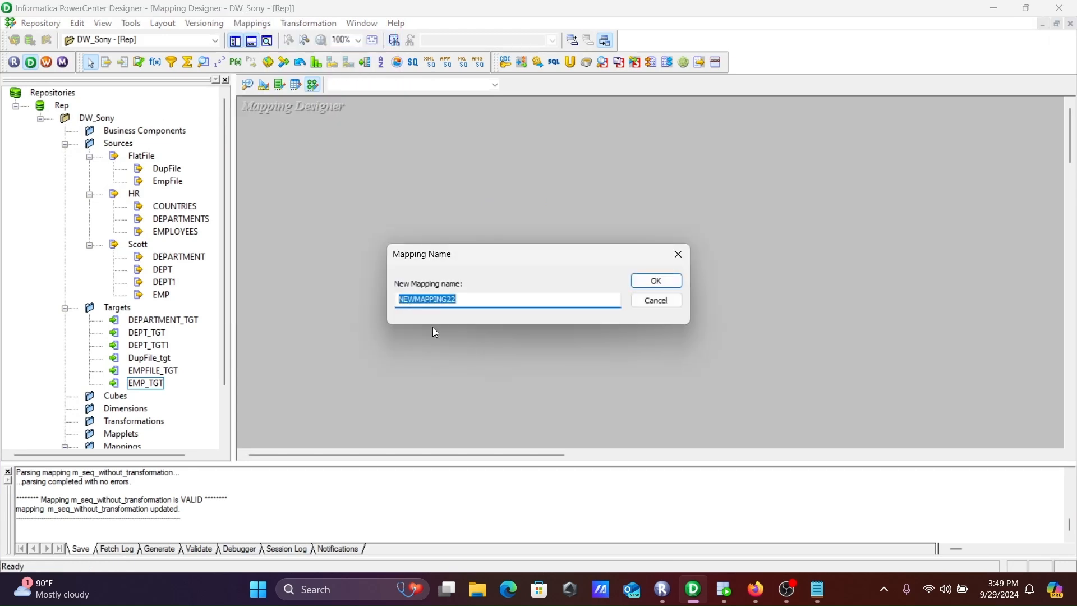
{"action": "type", "text": "m_ma"}
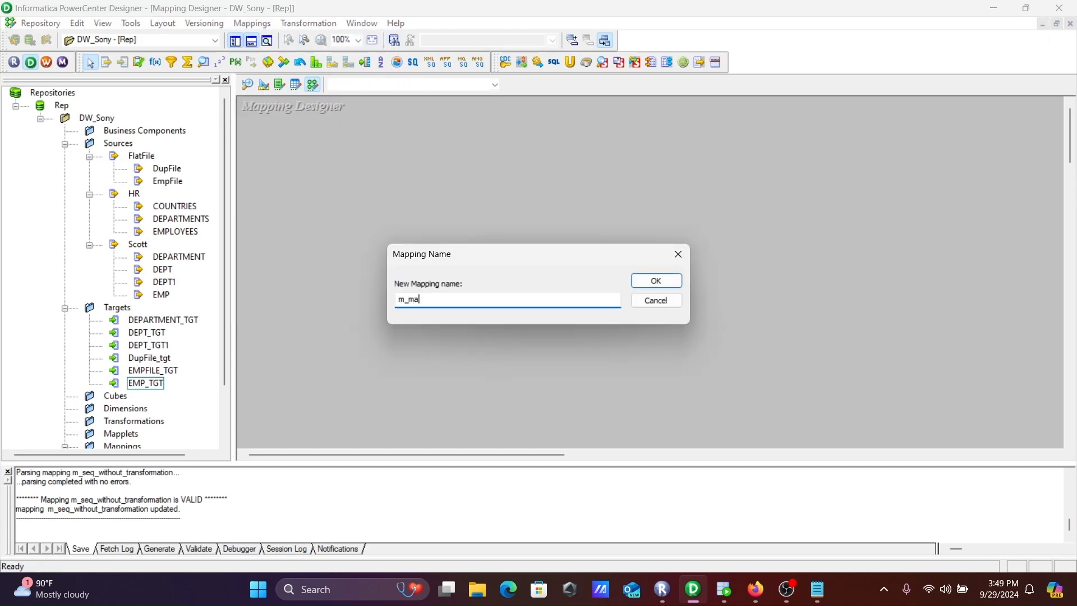
{"action": "type", "text": "pping_variable_example"}
{"action": "key", "text": "Return"}
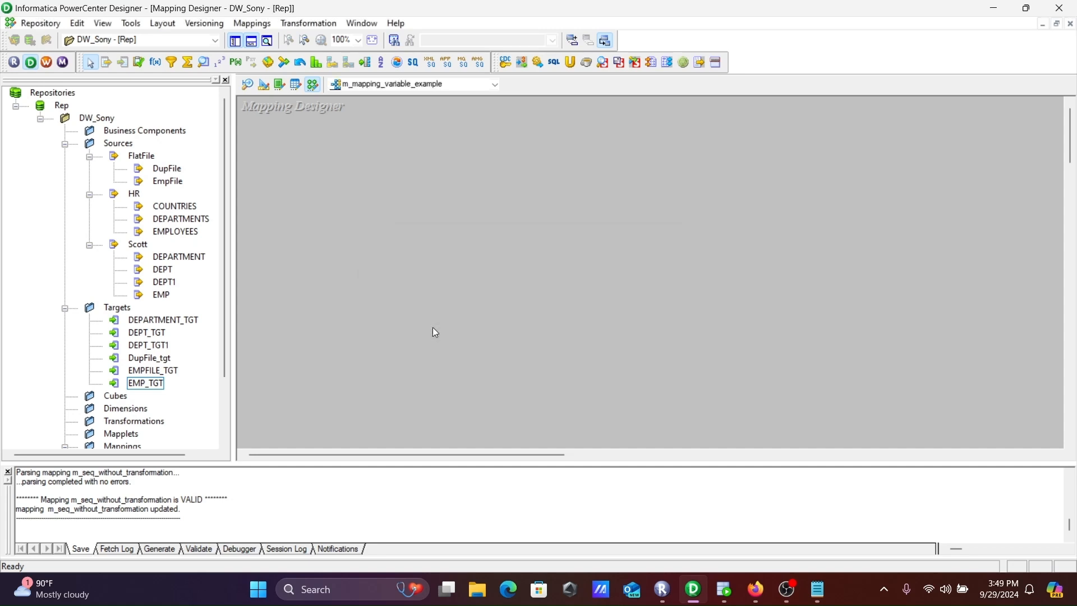
Declare a new variable for the mapping and name it $$seq
{"action": "left_click", "coordinate": [253, 25]}
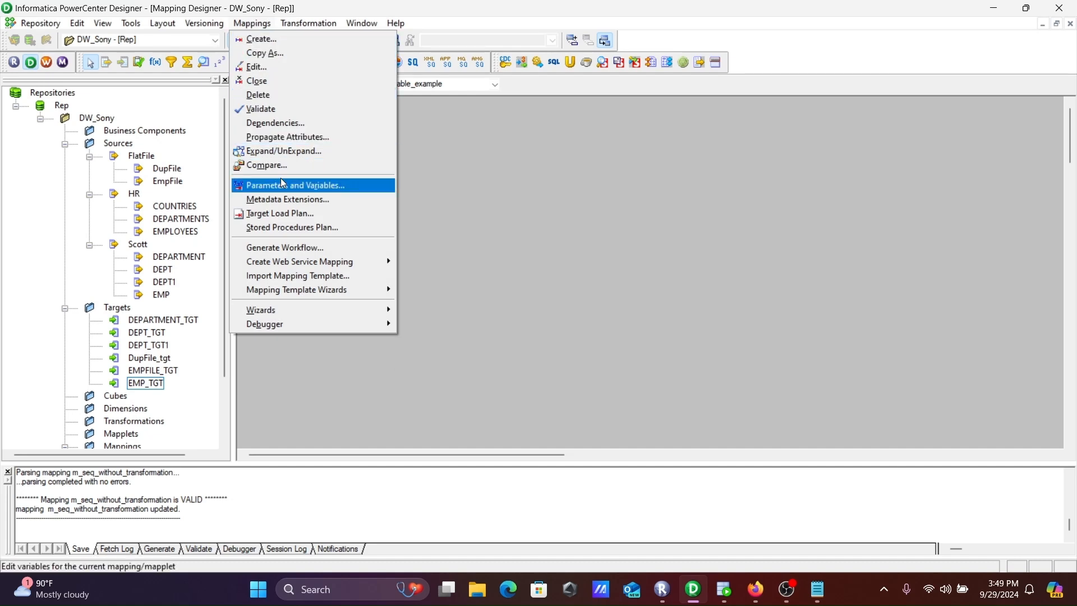
{"action": "left_click", "coordinate": [297, 185]}
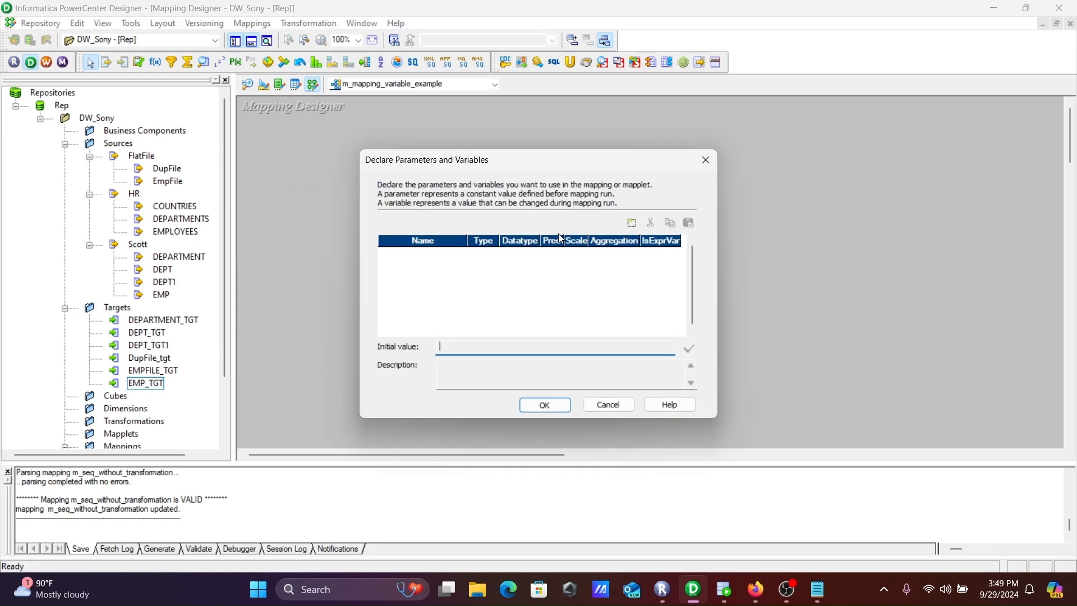
{"action": "left_click", "coordinate": [632, 223]}
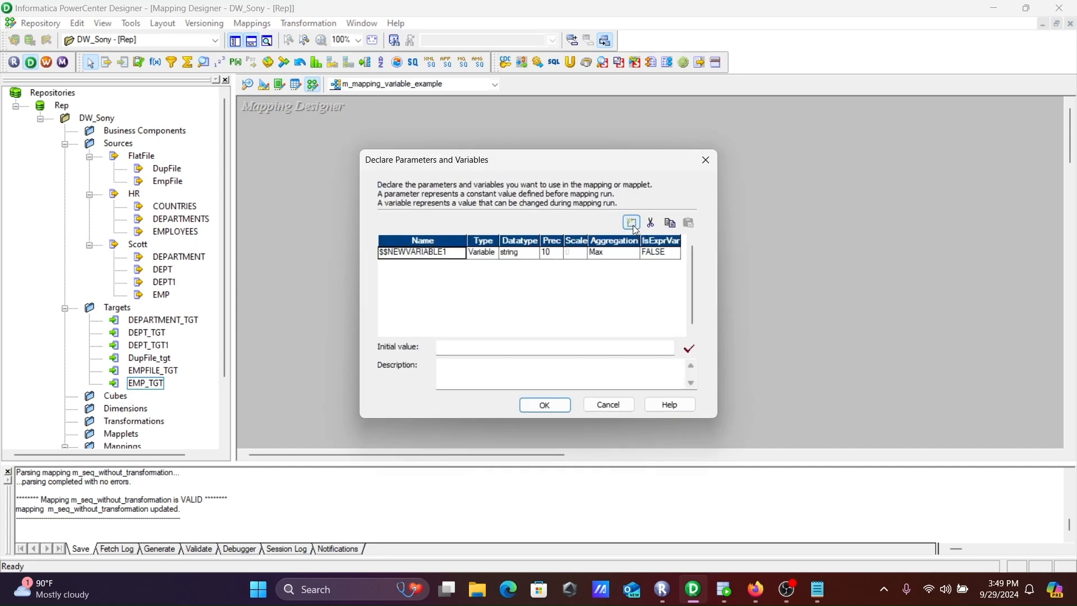
{"action": "left_click", "coordinate": [491, 257]}
{"action": "left_click", "coordinate": [449, 256]}
{"action": "left_click", "coordinate": [449, 256]}
{"action": "left_click_drag", "start_coordinate": [447, 253], "coordinate": [392, 253]}
{"action": "key", "text": "BackSpace"}
{"action": "key", "text": "BackSpace"}
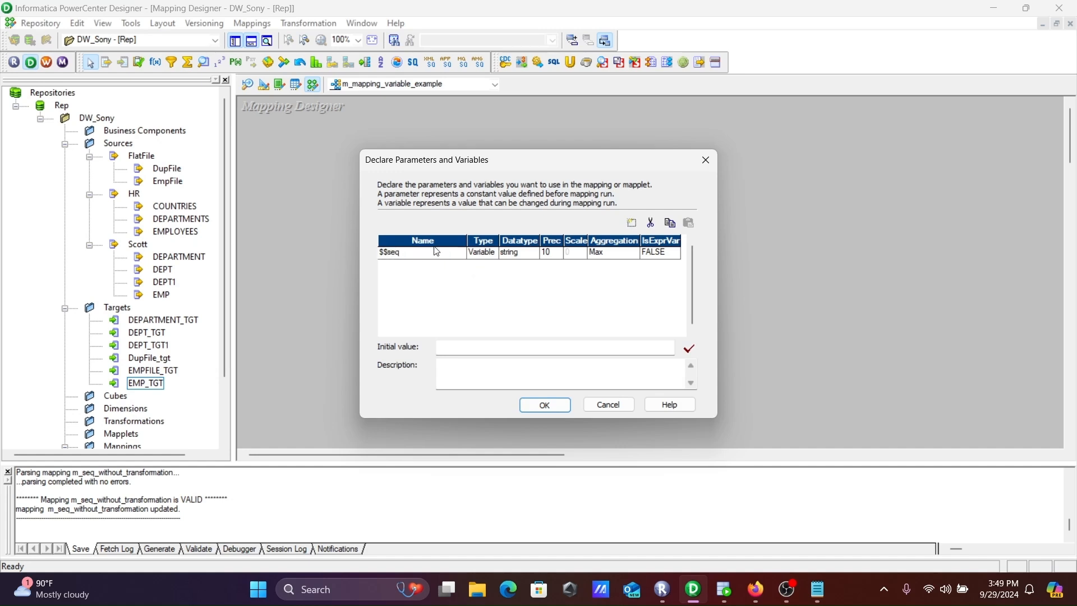
Set the $$seq variable to integer datatype, Count aggregation and initial value 0, and accept the declaration
{"action": "left_click", "coordinate": [528, 256]}
{"action": "left_click", "coordinate": [528, 257]}
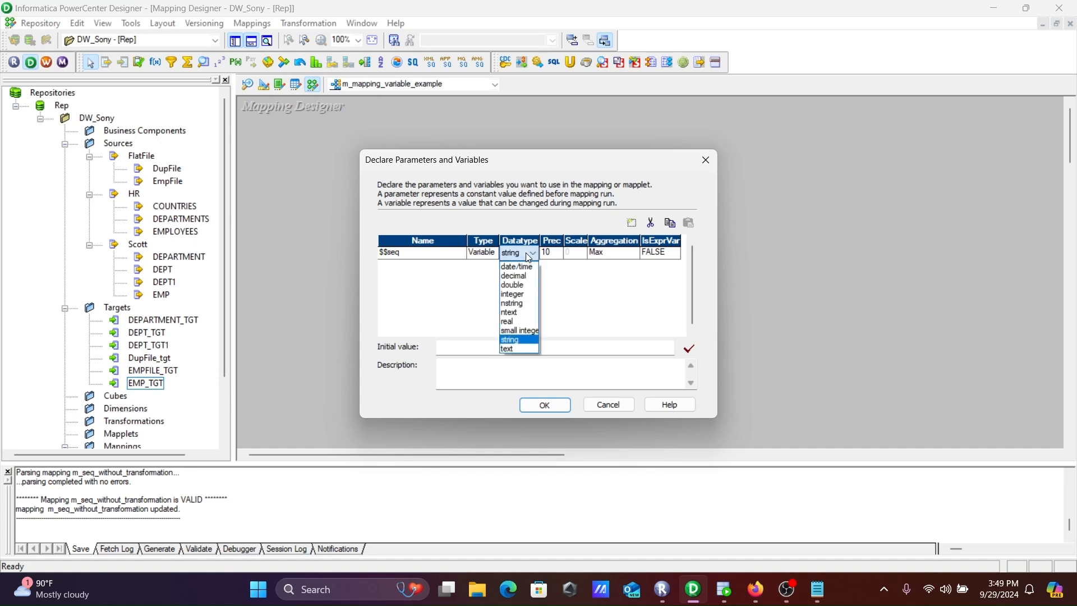
{"action": "left_click", "coordinate": [517, 293]}
{"action": "left_click", "coordinate": [623, 257]}
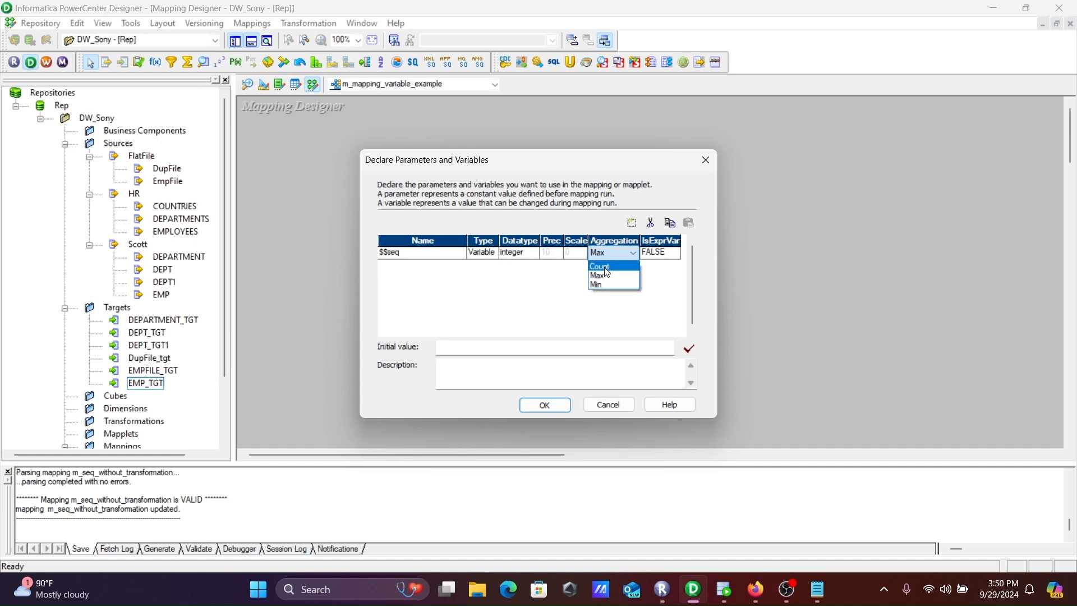
{"action": "left_click", "coordinate": [608, 267]}
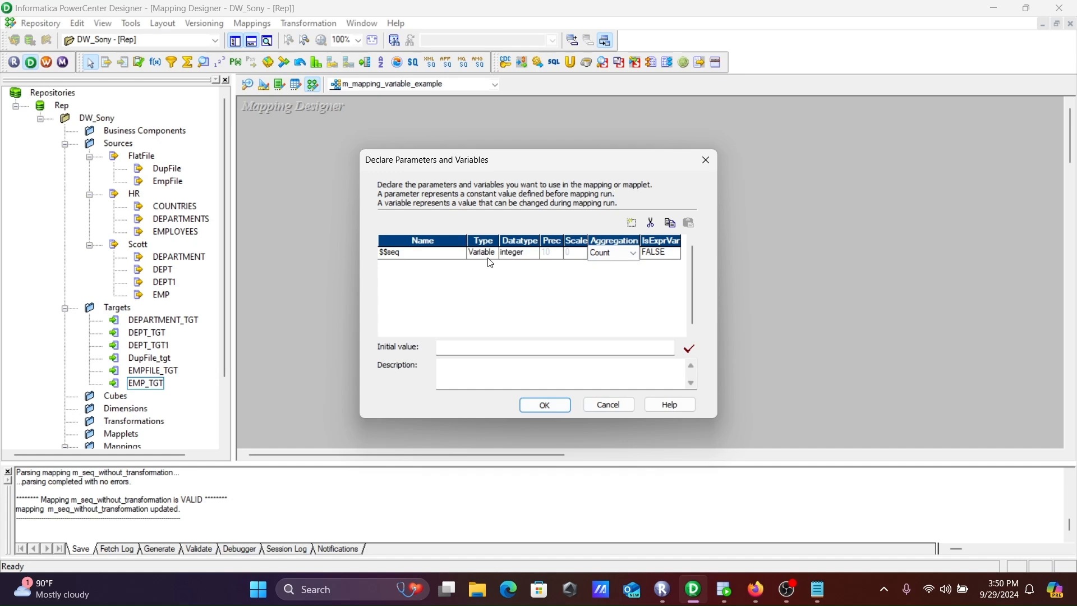
{"action": "left_click", "coordinate": [465, 345]}
{"action": "type", "text": "0"}
{"action": "left_click", "coordinate": [539, 401]}
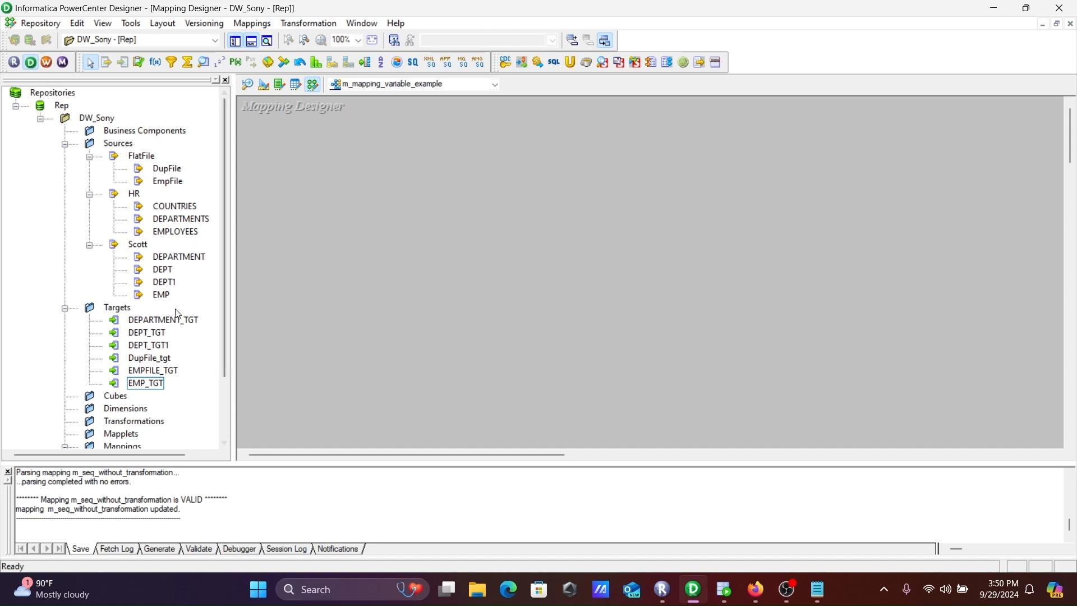
Add the DEPARTMENT source to the mapping and preview its data through the Scott Oracle Wire Protocol data source, entering the username and password
{"action": "left_click_drag", "start_coordinate": [169, 256], "coordinate": [328, 160]}
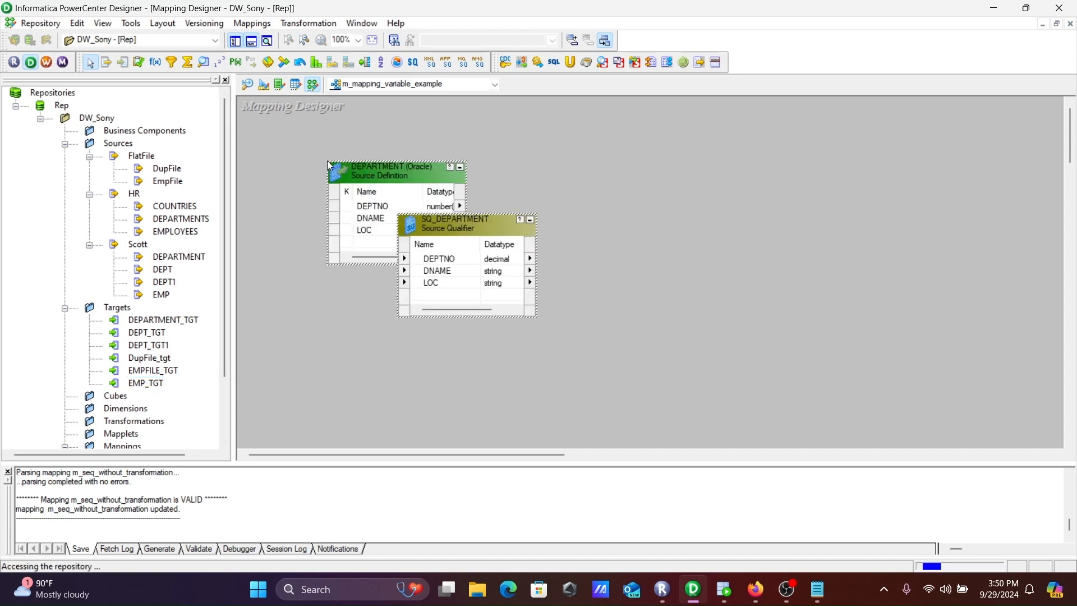
{"action": "right_click", "coordinate": [376, 175]}
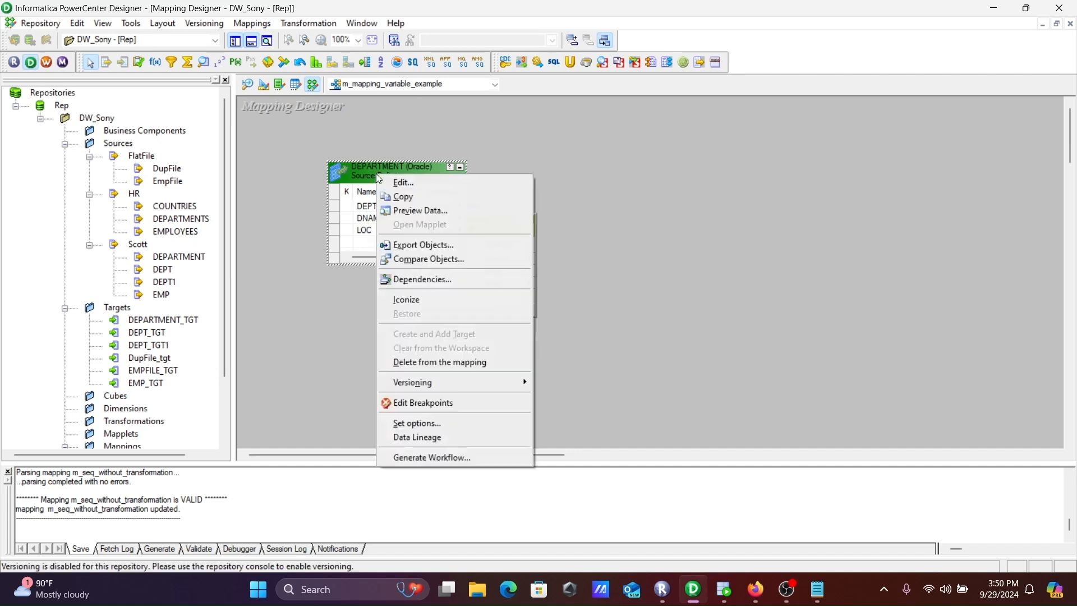
{"action": "left_click", "coordinate": [418, 212]}
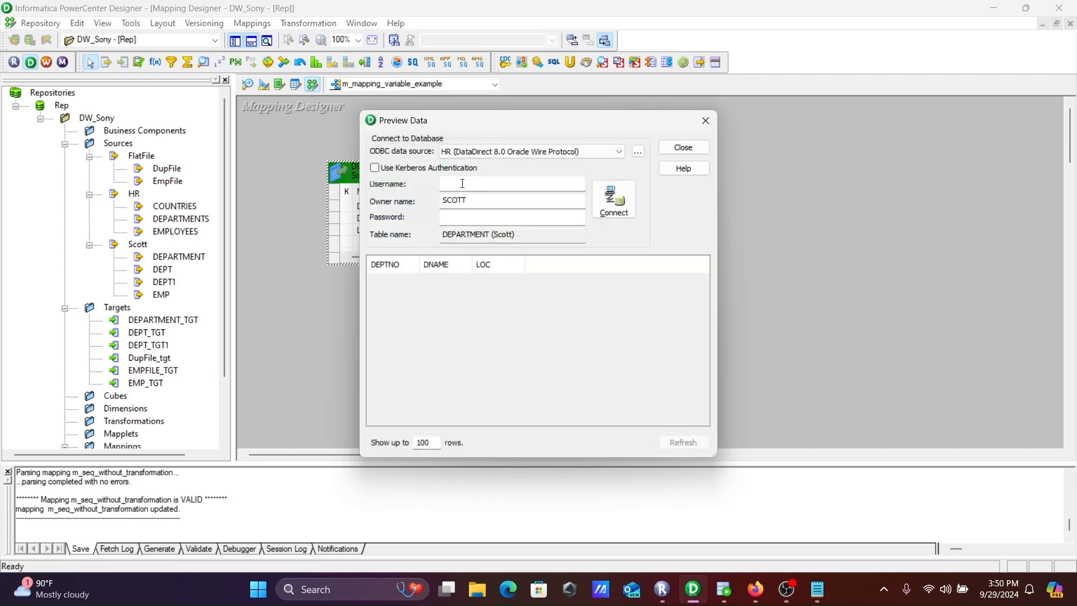
{"action": "left_click", "coordinate": [530, 150]}
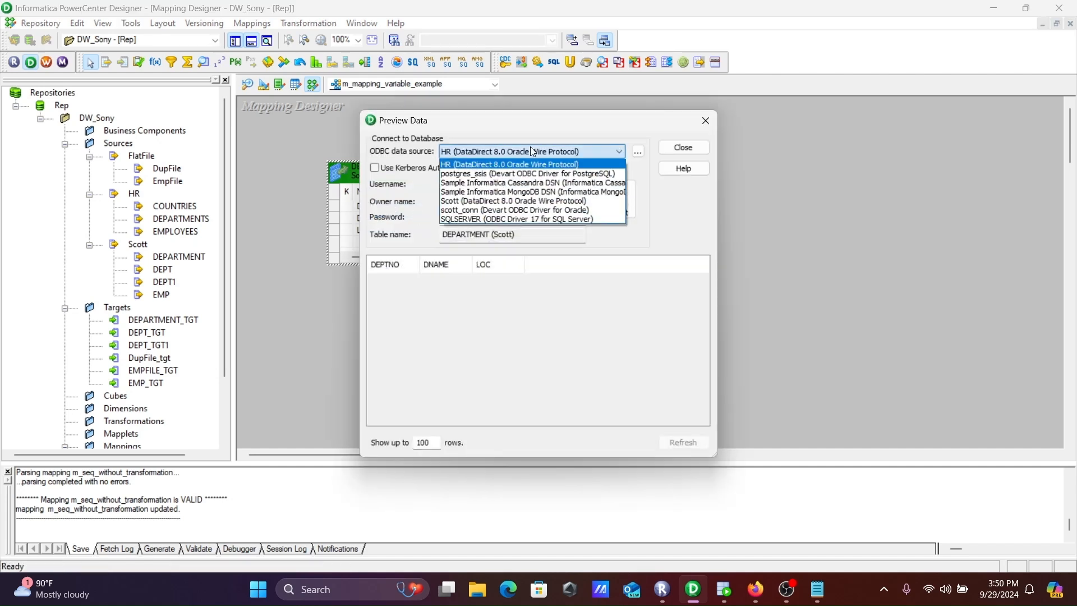
{"action": "left_click", "coordinate": [463, 201]}
{"action": "left_click", "coordinate": [458, 186]}
{"action": "type", "text": "scott"}
{"action": "key", "text": "Tab"}
{"action": "key", "text": "Tab"}
{"action": "type", "text": "tiger"}
{"action": "key", "text": "Return"}
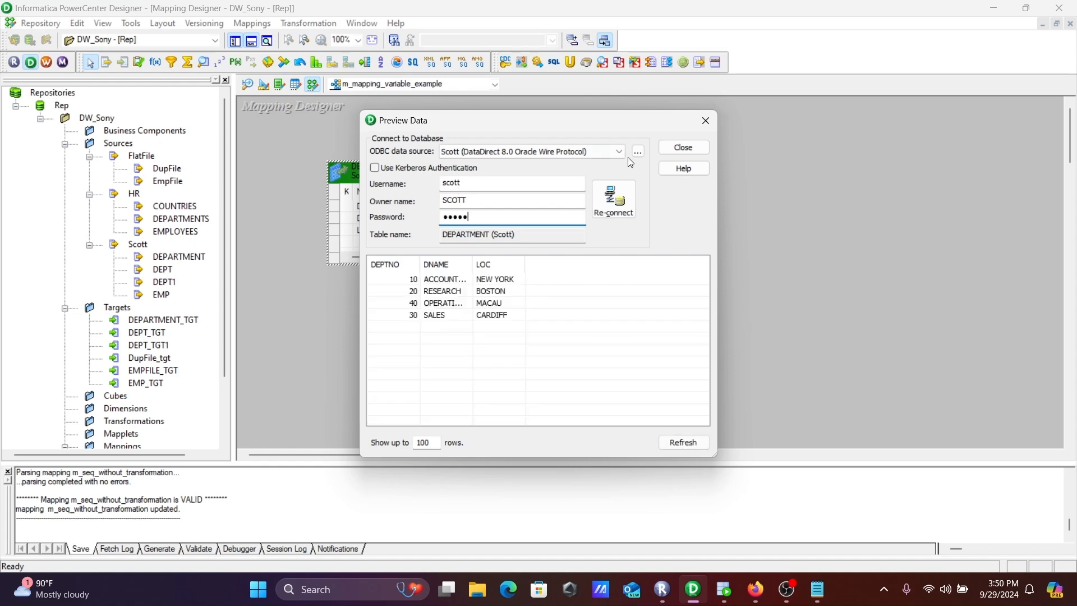
{"action": "left_click", "coordinate": [679, 147]}
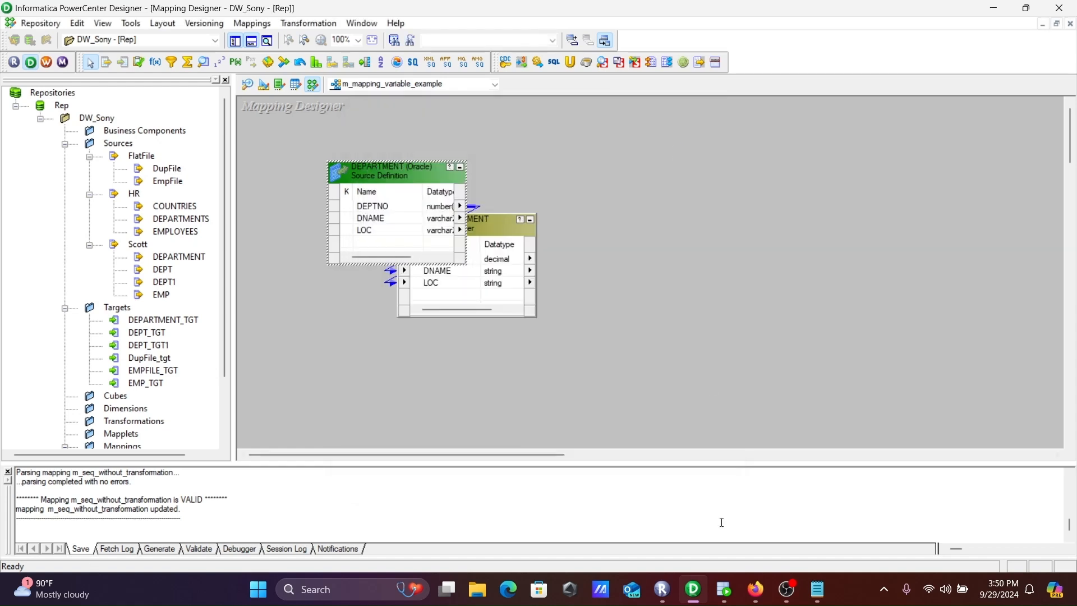
Switch to Oracle SQL Developer and write and run the query "select * from department_tgt;" in the Scott_Conn worksheet
{"action": "left_click", "coordinate": [723, 589]}
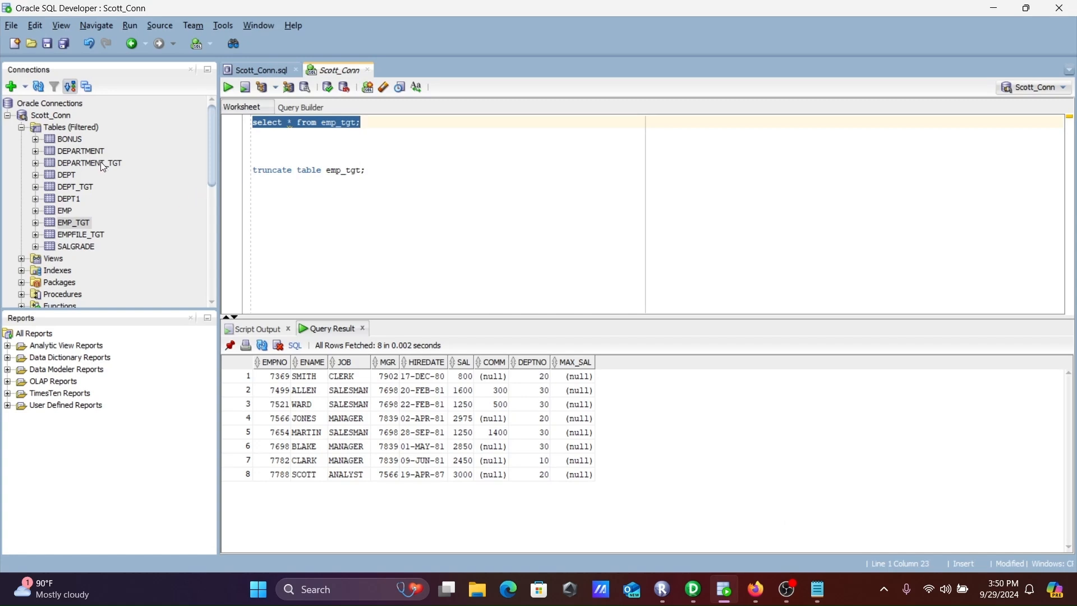
{"action": "left_click", "coordinate": [368, 123]}
{"action": "key", "text": "Return"}
{"action": "key", "text": "Return"}
{"action": "type", "text": "select"}
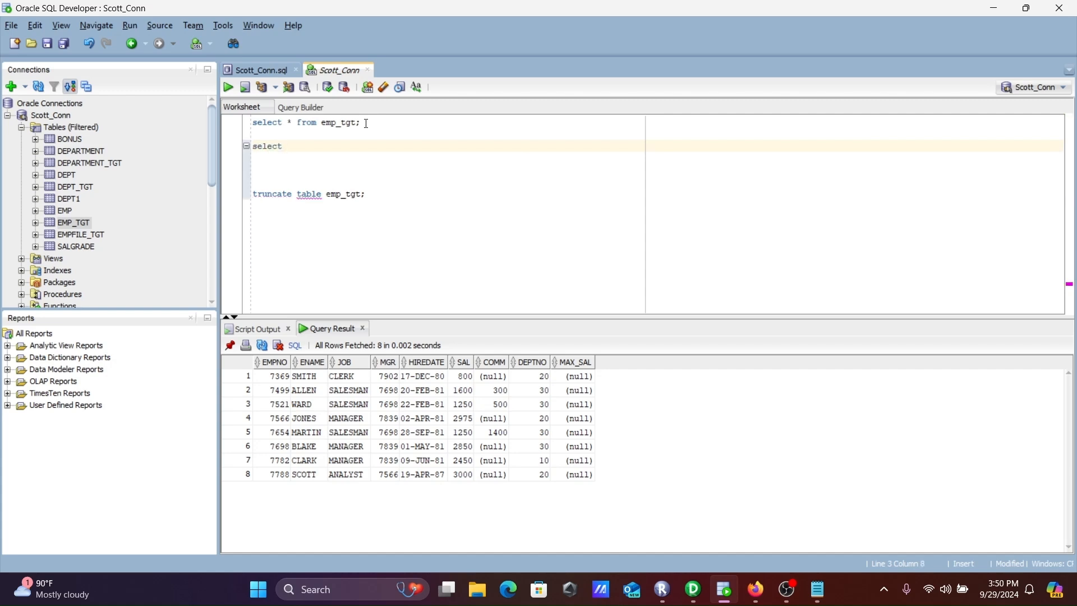
{"action": "type", "text": " * from "}
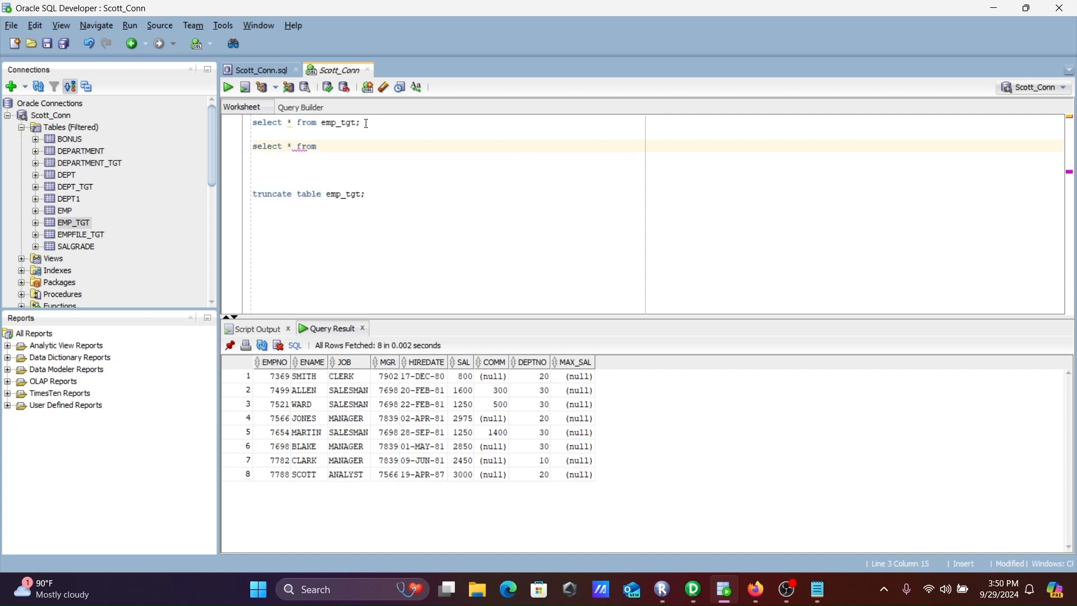
{"action": "type", "text": "departme"}
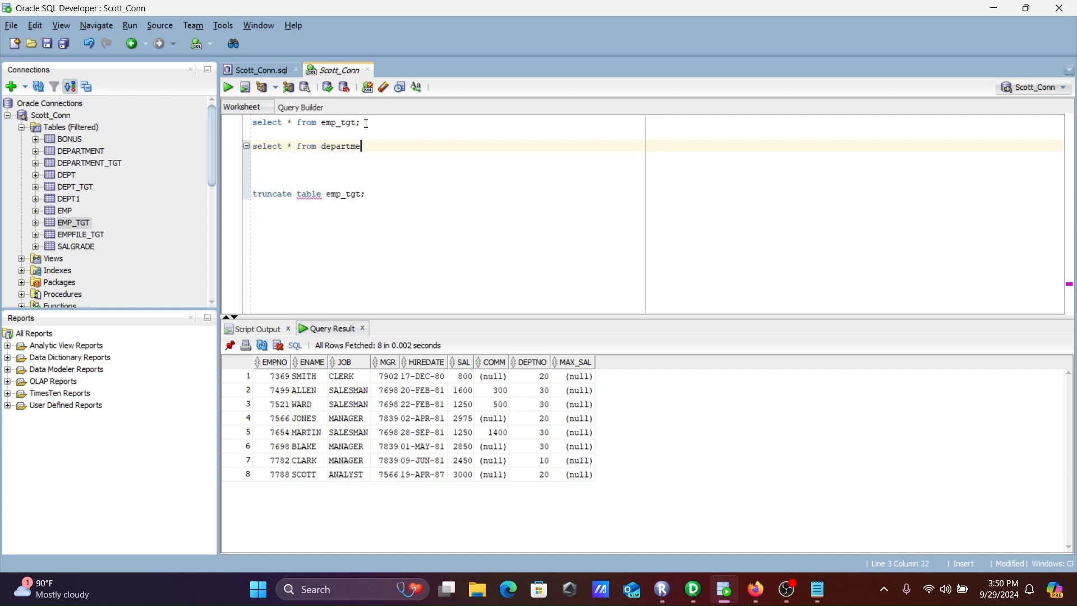
{"action": "type", "text": "nt_tgt;"}
{"action": "left_click_drag", "start_coordinate": [407, 147], "coordinate": [251, 147]}
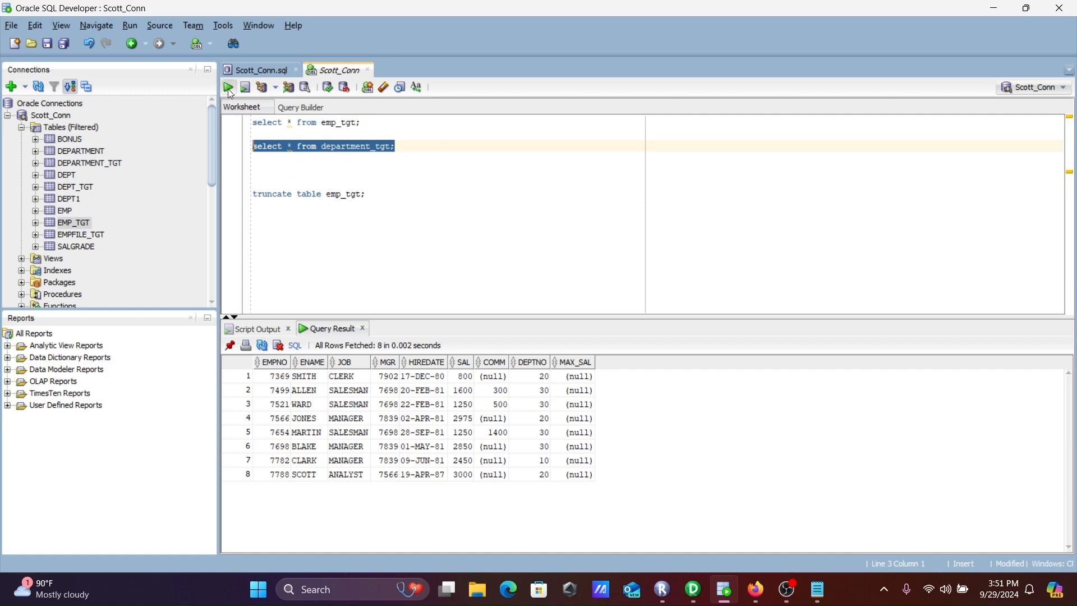
{"action": "left_click", "coordinate": [228, 89]}
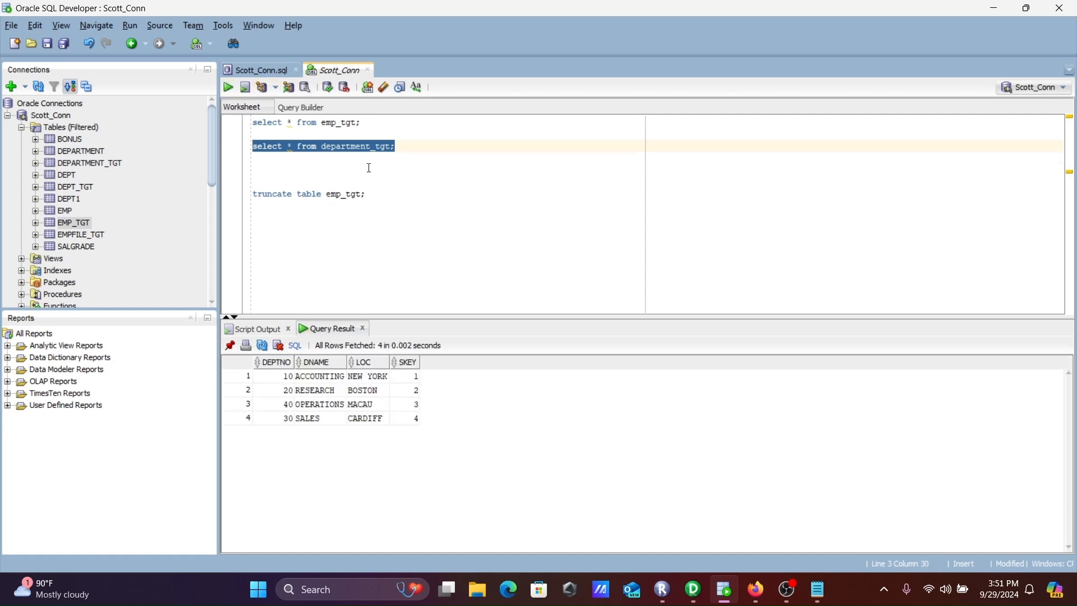
Write and run "truncate table department_tgt;", and rerun the select query on department_tgt to check the table
{"action": "left_click", "coordinate": [414, 152]}
{"action": "key", "text": "Return"}
{"action": "type", "text": "tr"}
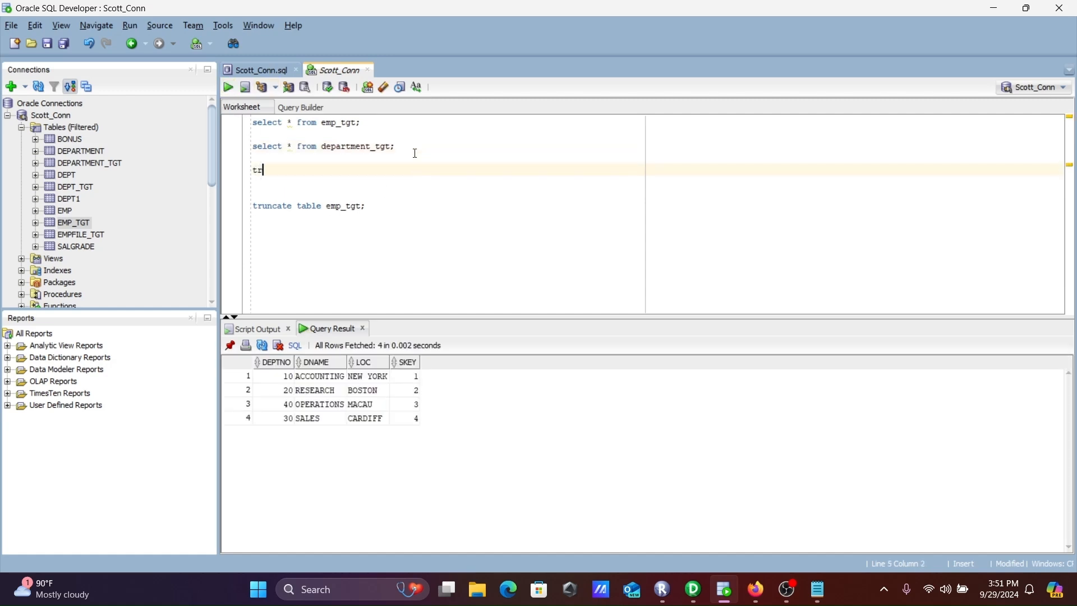
{"action": "type", "text": "uncate table department_tgt;"}
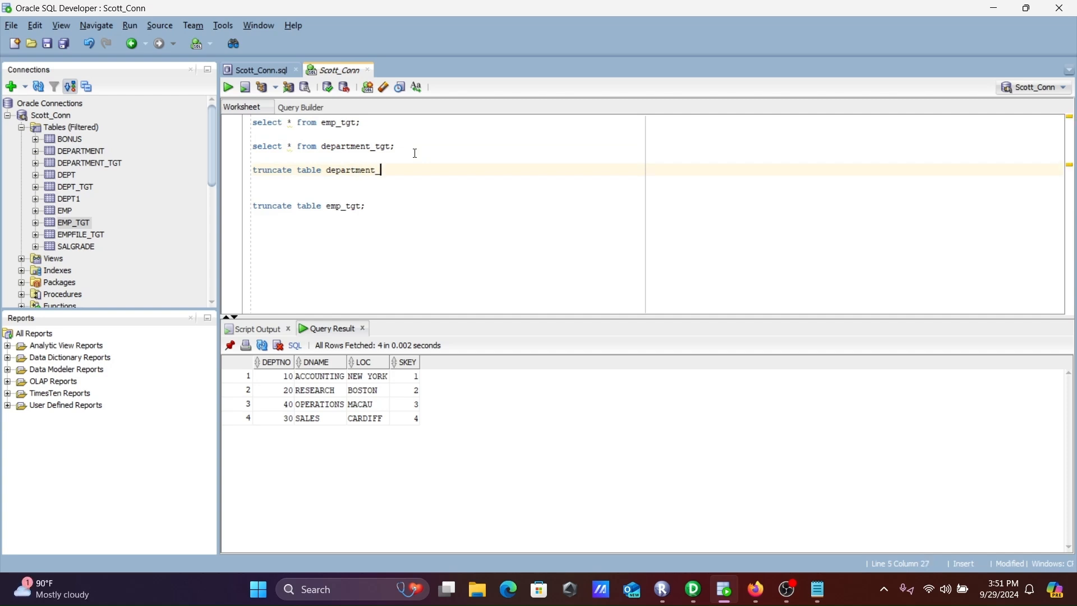
{"action": "left_click_drag", "start_coordinate": [412, 170], "coordinate": [246, 178]}
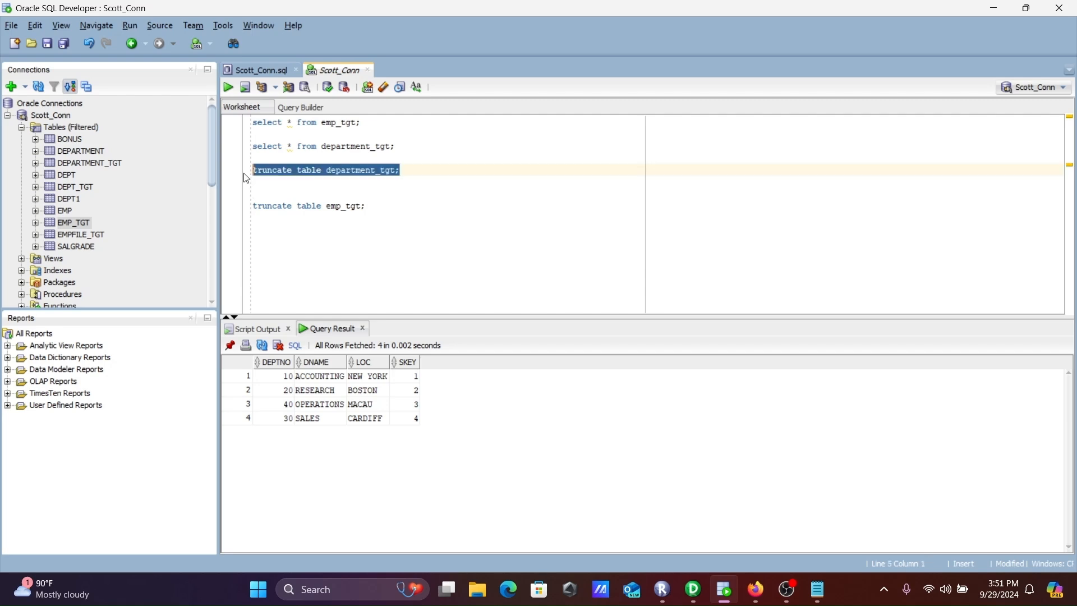
{"action": "left_click", "coordinate": [228, 88]}
{"action": "left_click_drag", "start_coordinate": [404, 144], "coordinate": [249, 147]}
{"action": "left_click", "coordinate": [228, 88]}
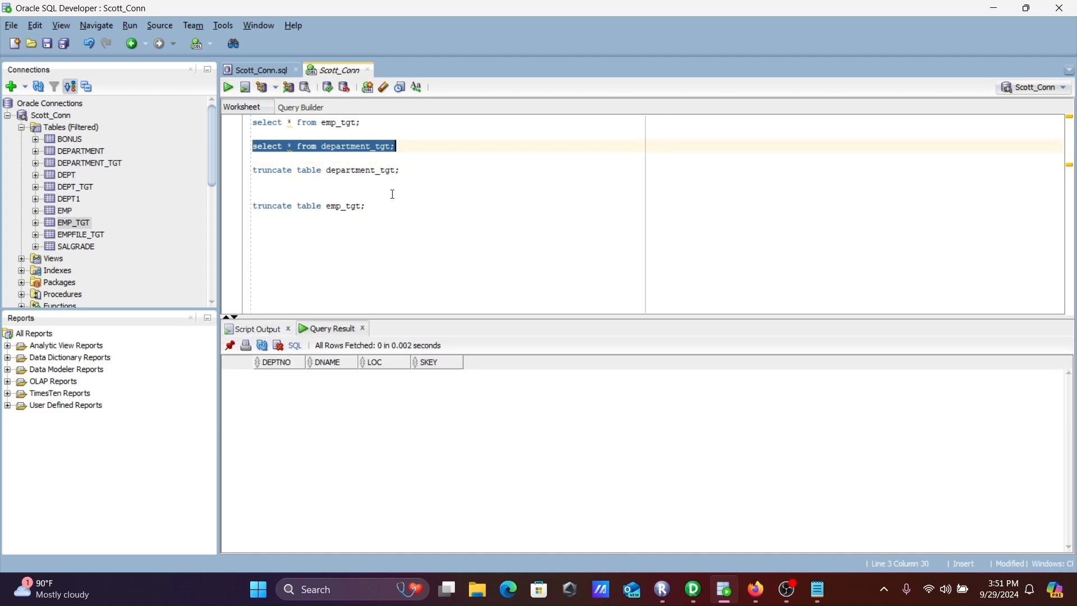
Back in PowerCenter Designer, add an Expression transformation beside the source qualifier and link all SQ_DEPARTMENT ports to it
{"action": "left_click", "coordinate": [693, 590]}
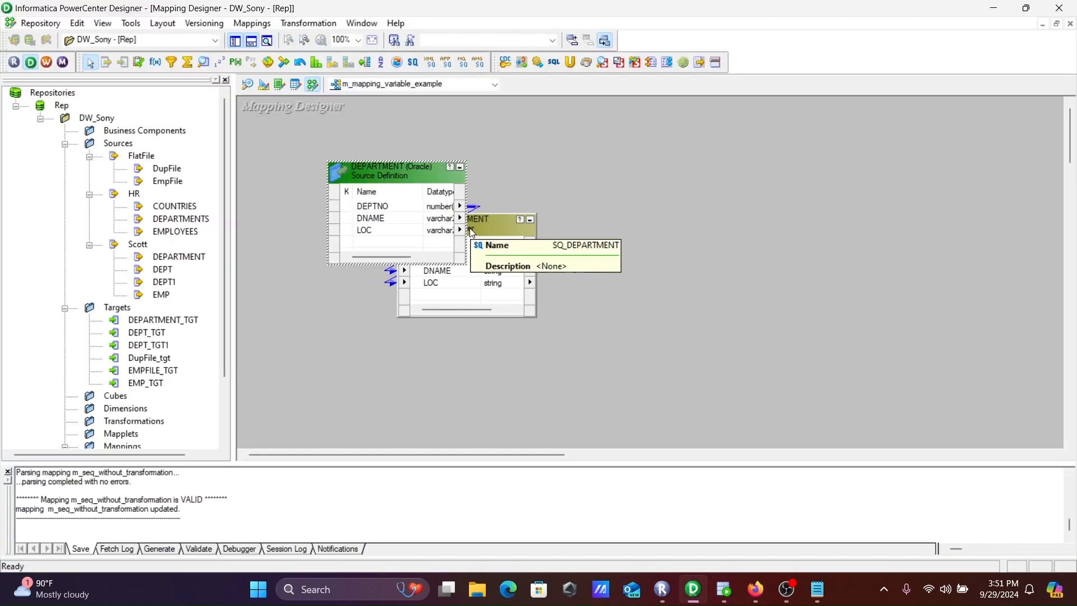
{"action": "left_click", "coordinate": [156, 62]}
{"action": "left_click", "coordinate": [617, 218]}
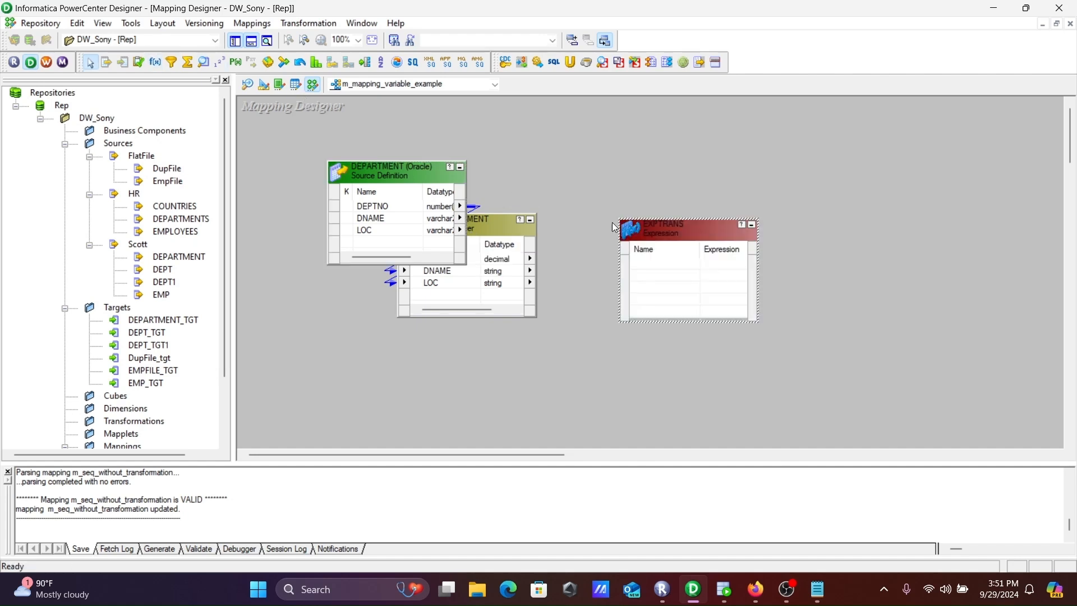
{"action": "right_click", "coordinate": [498, 261]}
{"action": "left_click", "coordinate": [530, 273]}
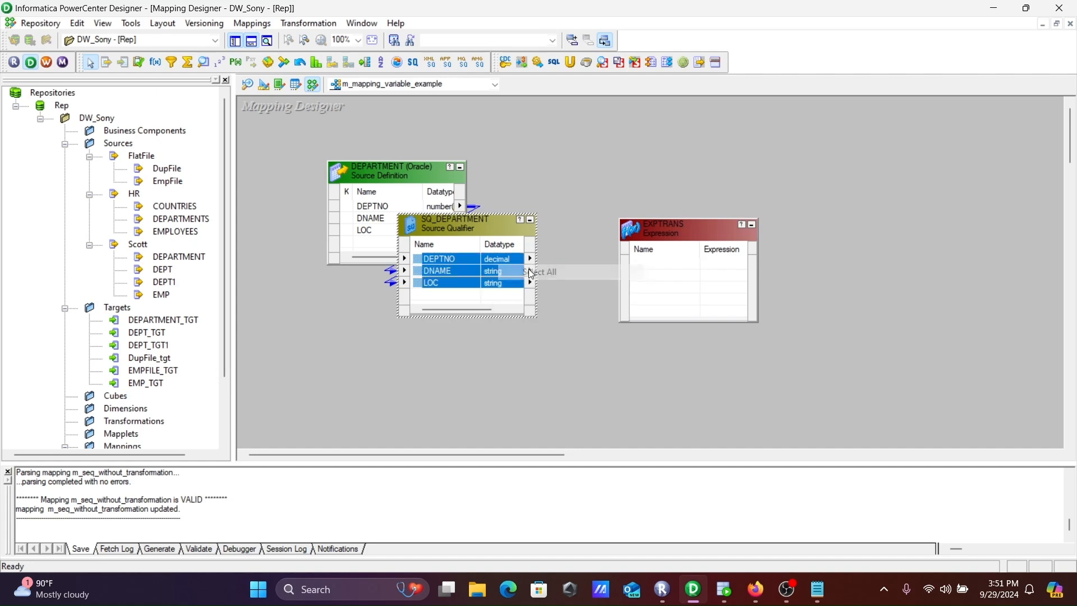
{"action": "left_click_drag", "start_coordinate": [424, 258], "coordinate": [664, 261]}
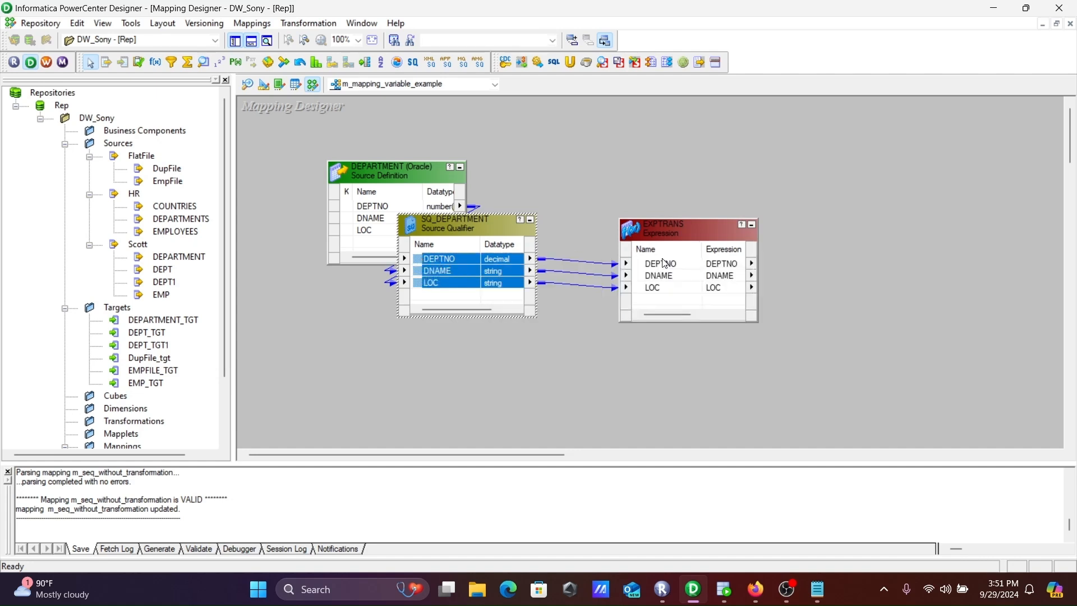
Add a new port with the integer datatype to the EXPTRANS Expression transformation
{"action": "double_click", "coordinate": [670, 229]}
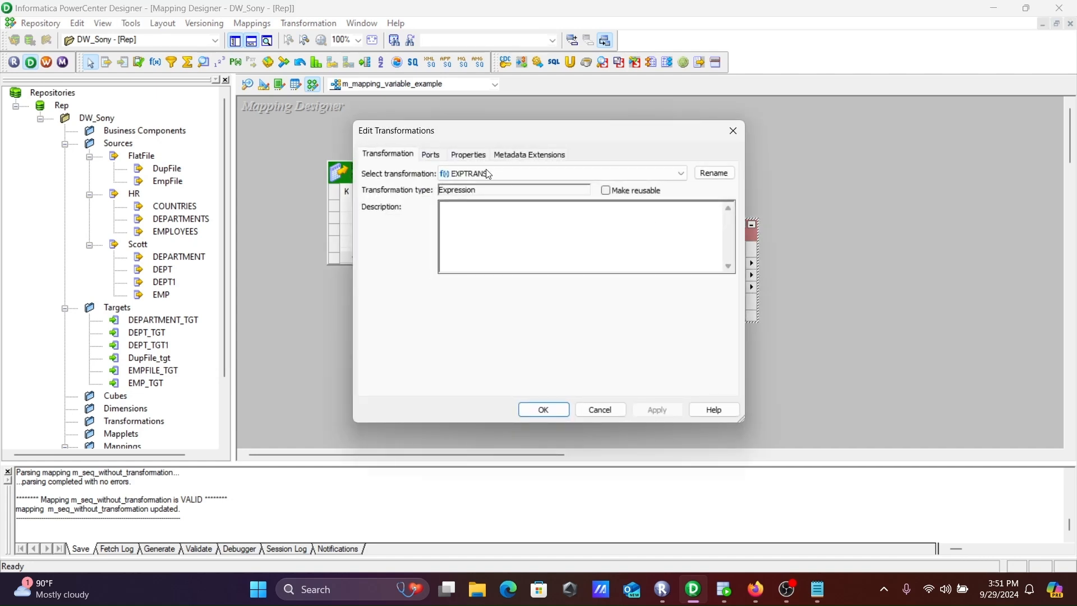
{"action": "left_click", "coordinate": [434, 156]}
{"action": "left_click", "coordinate": [434, 244]}
{"action": "left_click", "coordinate": [632, 191]}
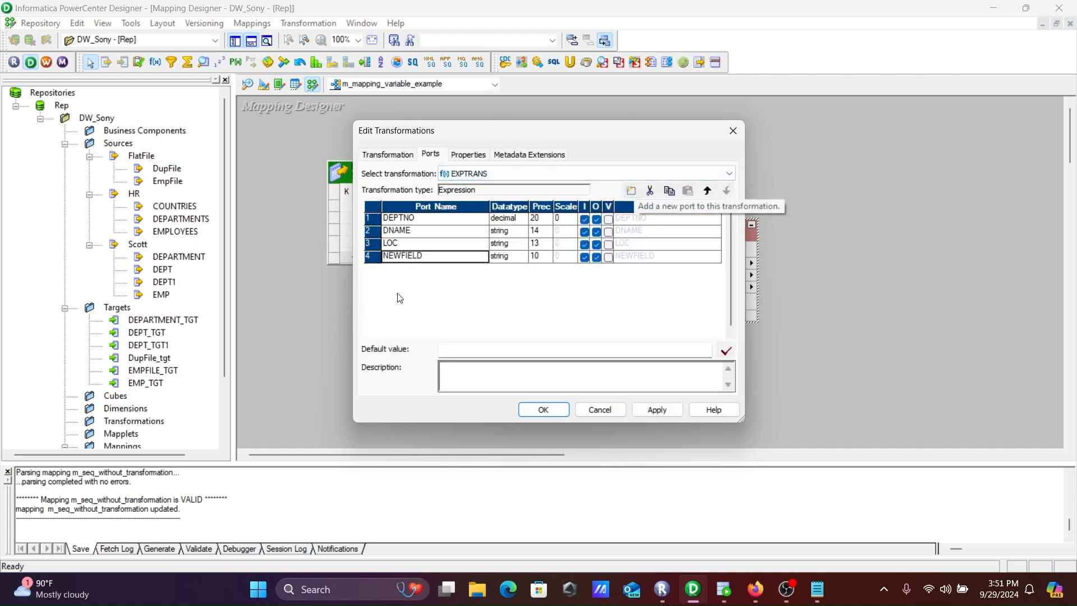
{"action": "left_click", "coordinate": [505, 261]}
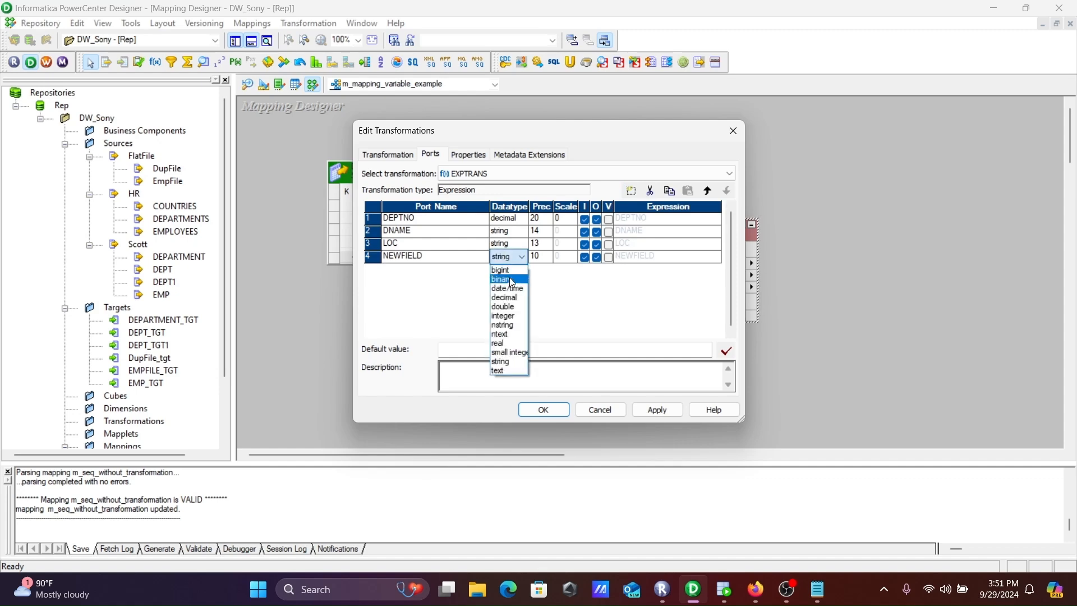
{"action": "left_click", "coordinate": [513, 314]}
Rename the new integer port o_seq and make it an output-only port
{"action": "left_click", "coordinate": [430, 259]}
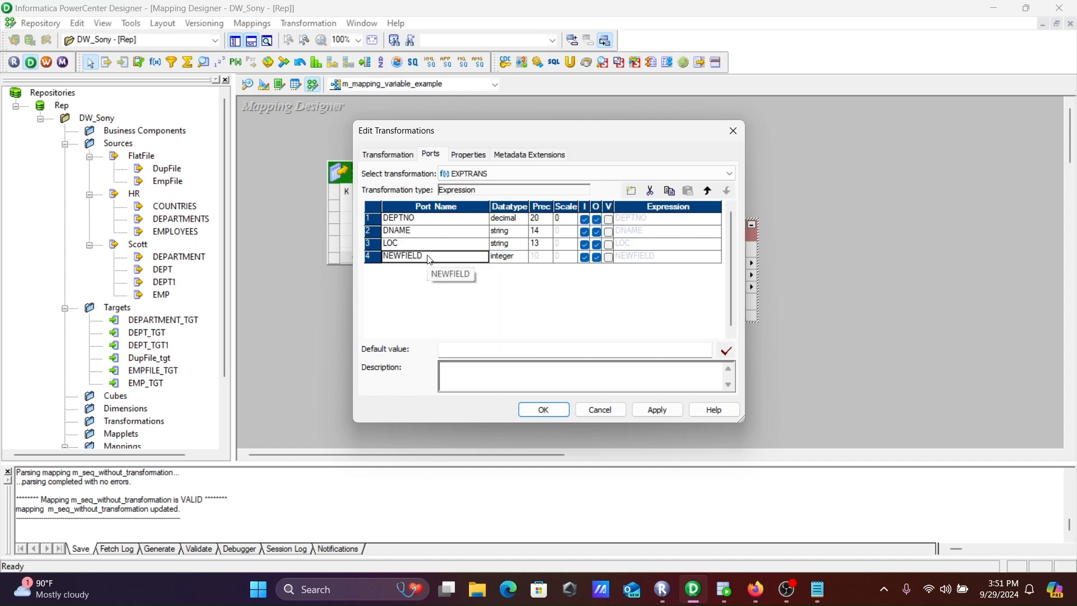
{"action": "left_click", "coordinate": [423, 256]}
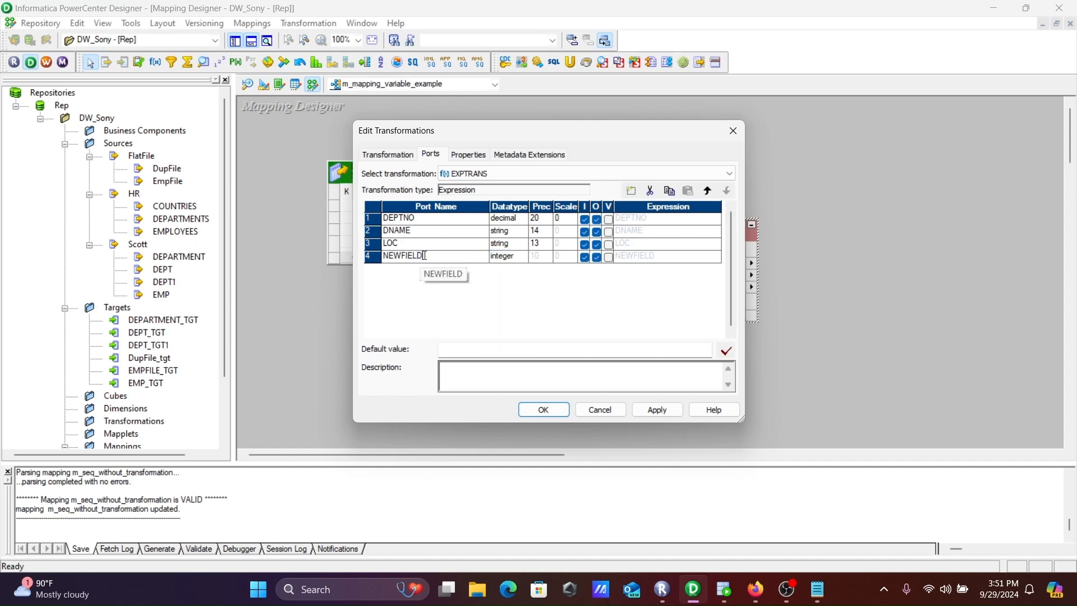
{"action": "left_click_drag", "start_coordinate": [424, 256], "coordinate": [295, 264]}
{"action": "type", "text": "o_seq"}
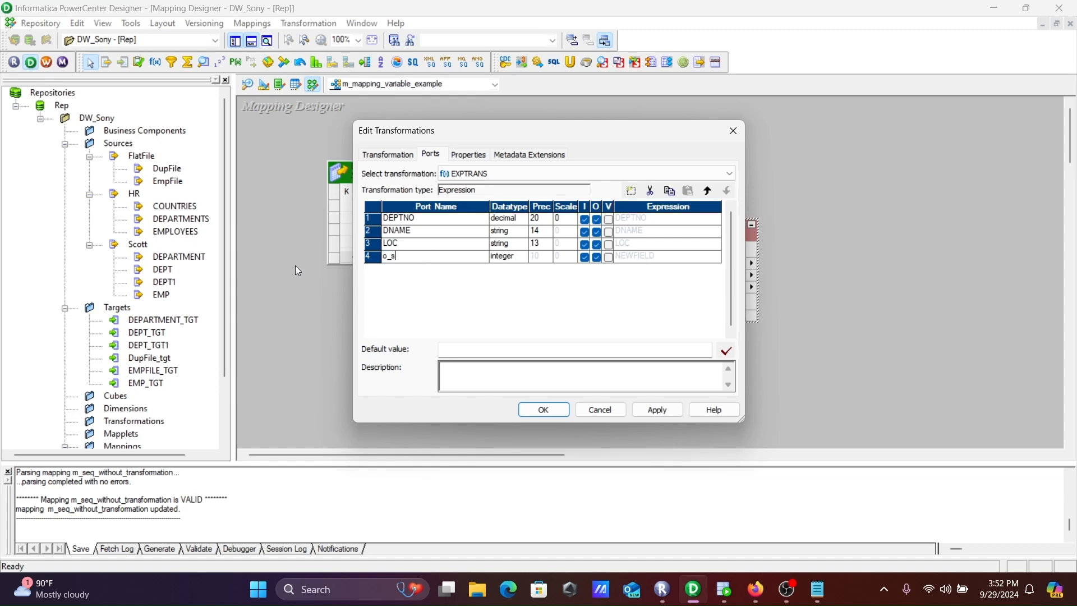
{"action": "left_click", "coordinate": [583, 258]}
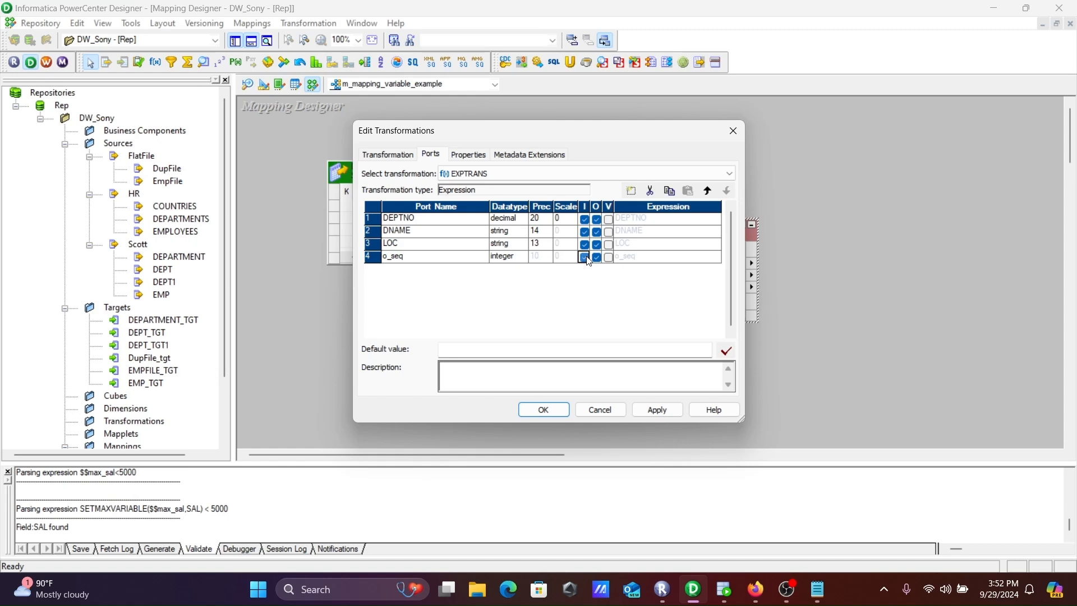
Replace the o_seq port's expression with SETCOUNTVARIABLE($$seq), using the SetCountVariable function and the $$seq mapping variable
{"action": "left_click", "coordinate": [688, 262]}
{"action": "left_click", "coordinate": [716, 257]}
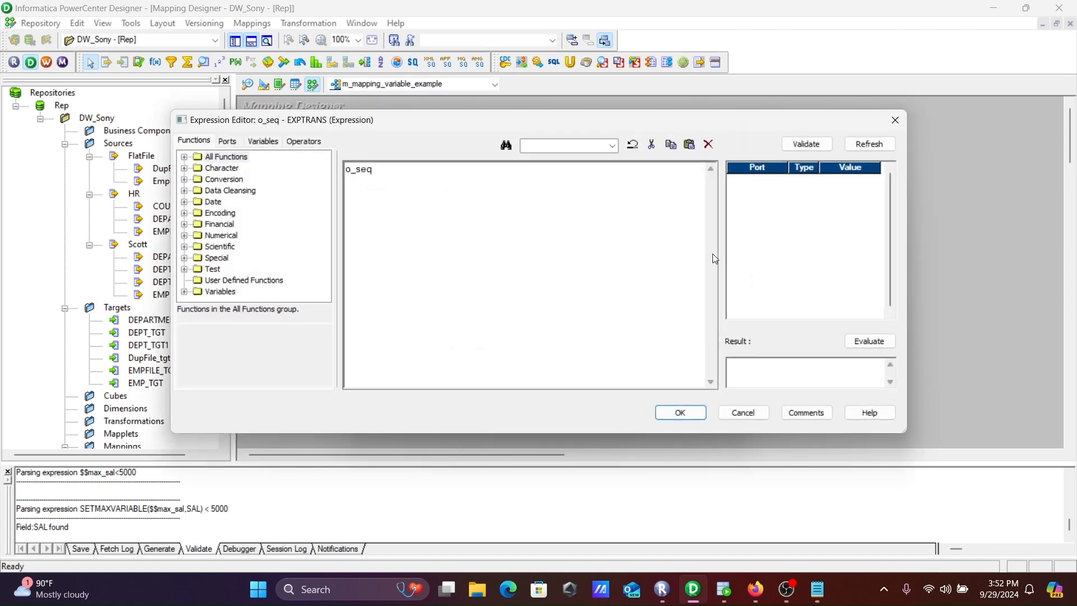
{"action": "left_click_drag", "start_coordinate": [398, 178], "coordinate": [258, 164]}
{"action": "left_click", "coordinate": [182, 292]}
{"action": "left_click", "coordinate": [183, 292]}
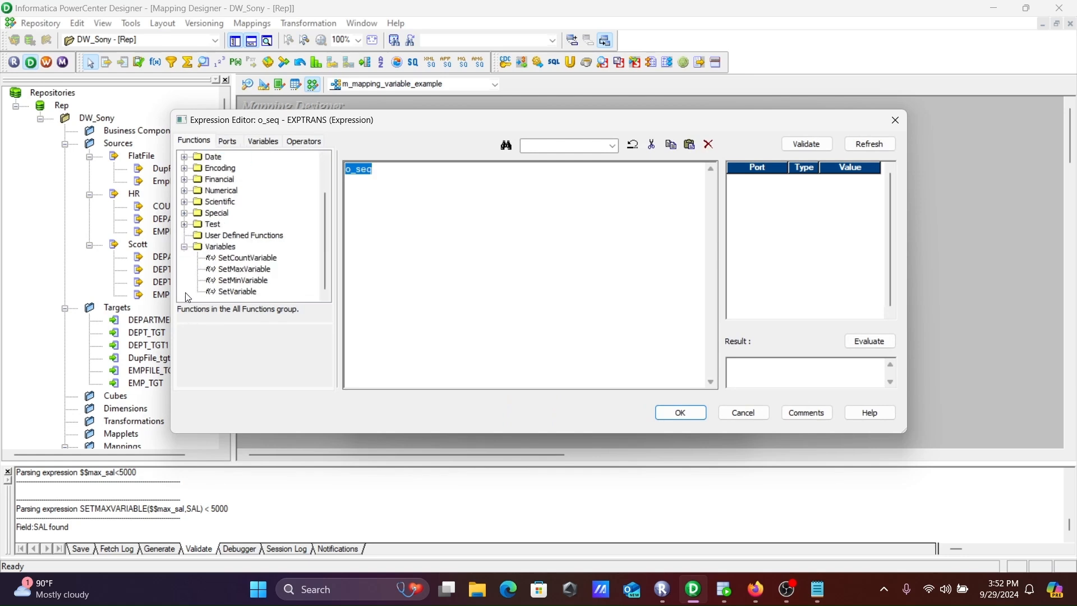
{"action": "double_click", "coordinate": [247, 259]}
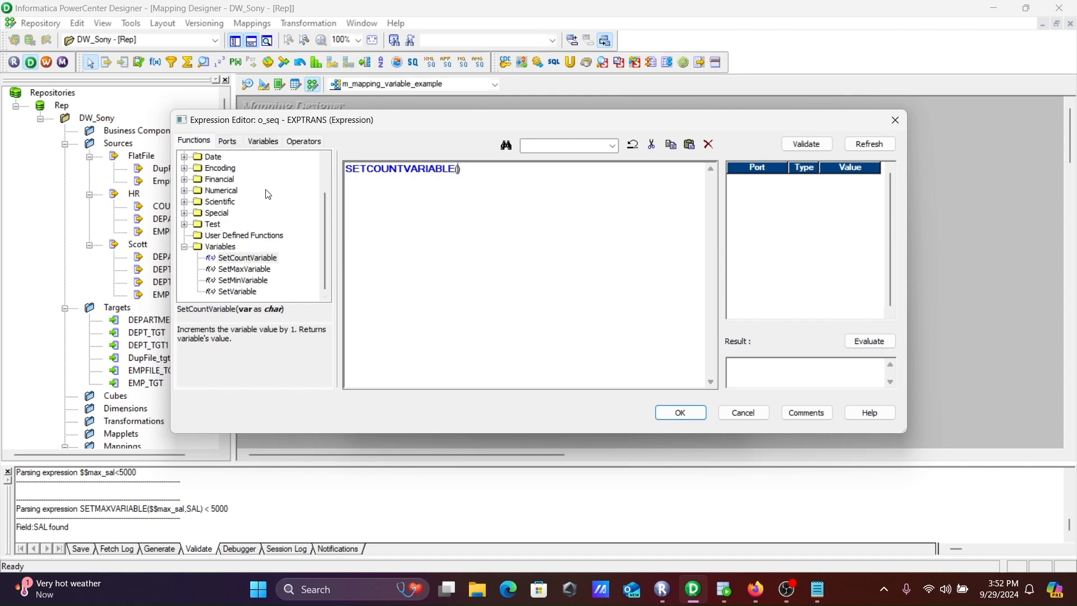
{"action": "left_click", "coordinate": [263, 143]}
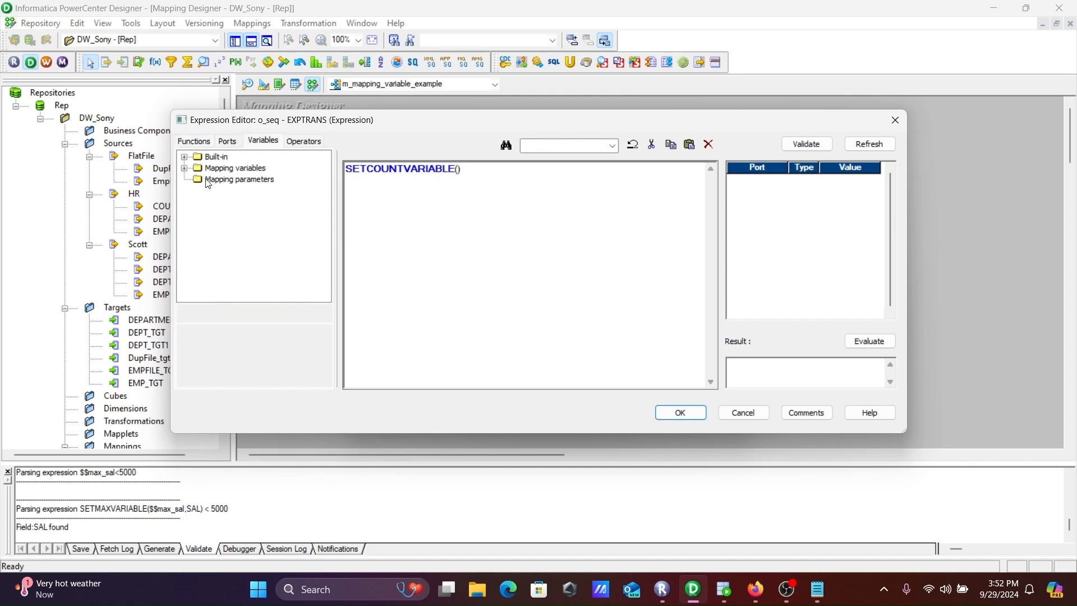
{"action": "left_click", "coordinate": [186, 170]}
{"action": "double_click", "coordinate": [228, 180]}
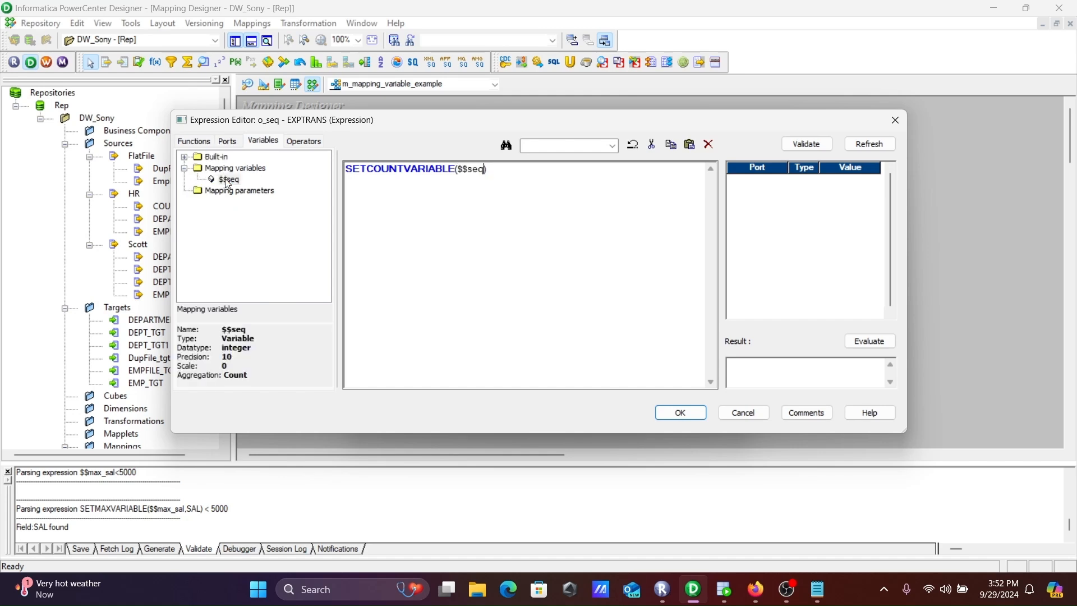
{"action": "type", "text": ","}
{"action": "left_click", "coordinate": [227, 142]}
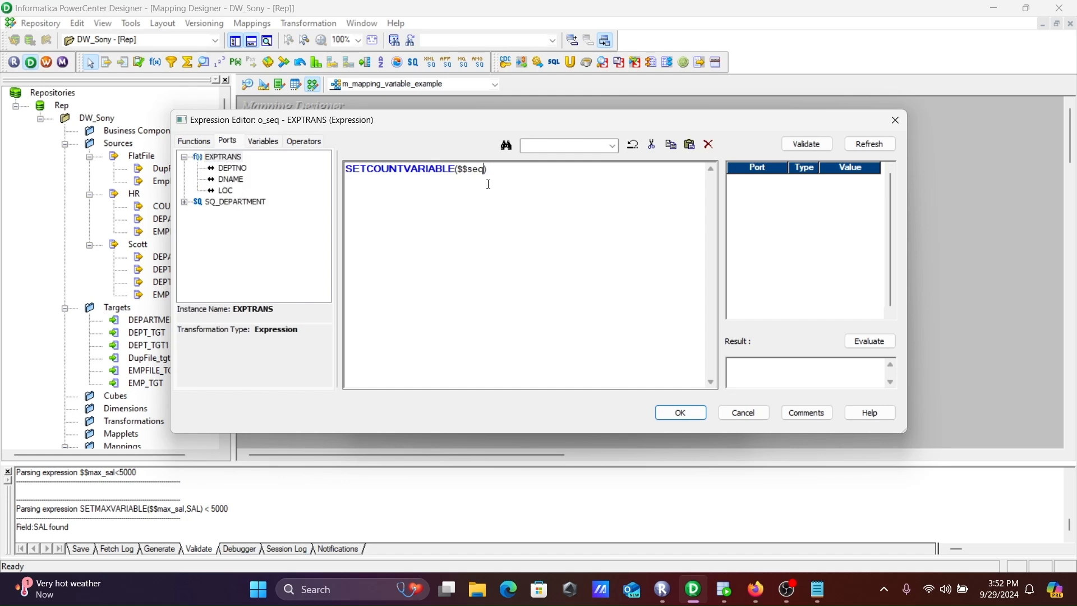
{"action": "left_click", "coordinate": [263, 146]}
{"action": "left_click", "coordinate": [233, 180]}
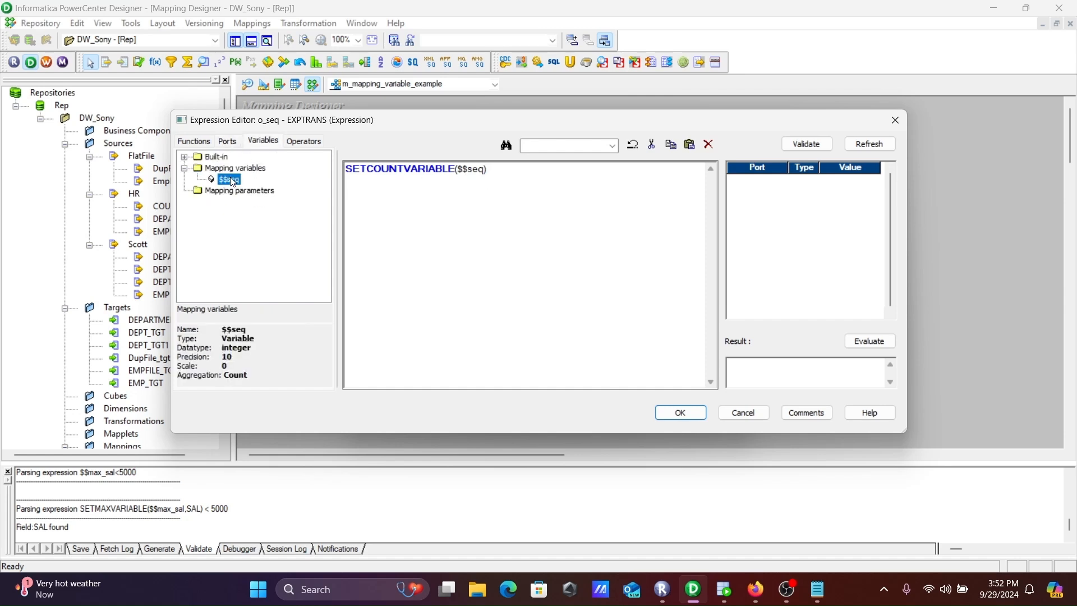
{"action": "left_click", "coordinate": [201, 142]}
{"action": "left_click", "coordinate": [243, 260]}
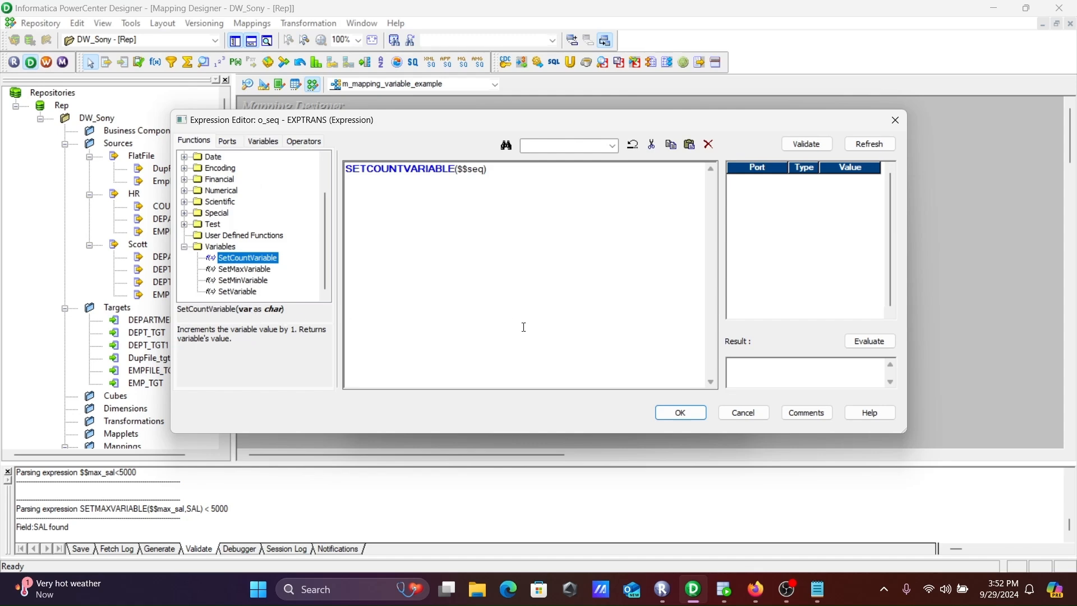
Accept the o_seq expression, recheck it in the expression editor, and apply the changes to the EXPTRANS transformation
{"action": "left_click", "coordinate": [681, 414]}
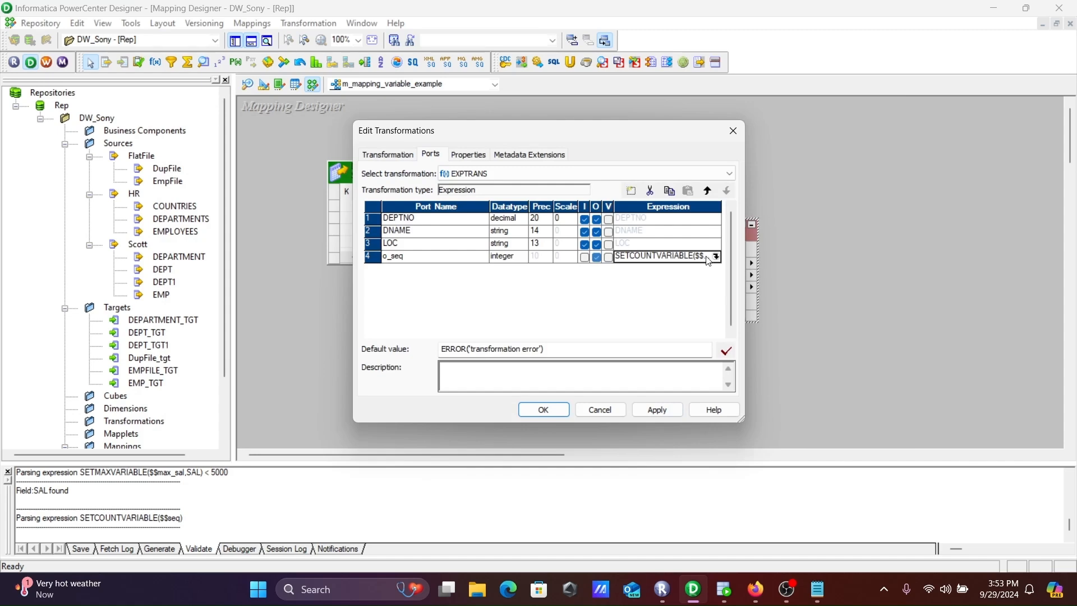
{"action": "left_click", "coordinate": [716, 256]}
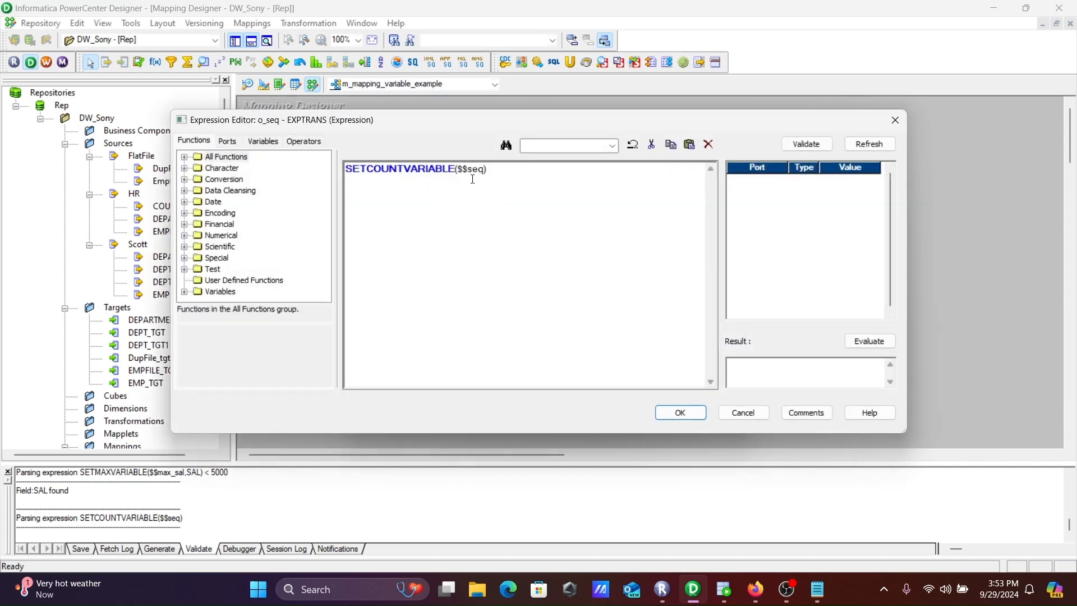
{"action": "left_click", "coordinate": [695, 411]}
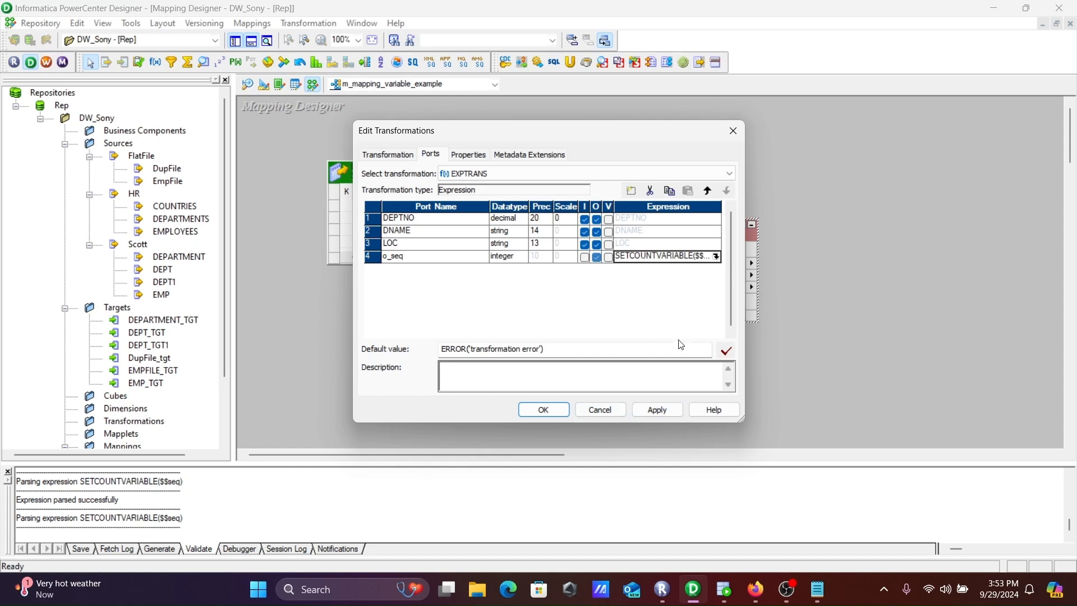
{"action": "left_click", "coordinate": [657, 414]}
{"action": "left_click", "coordinate": [538, 410]}
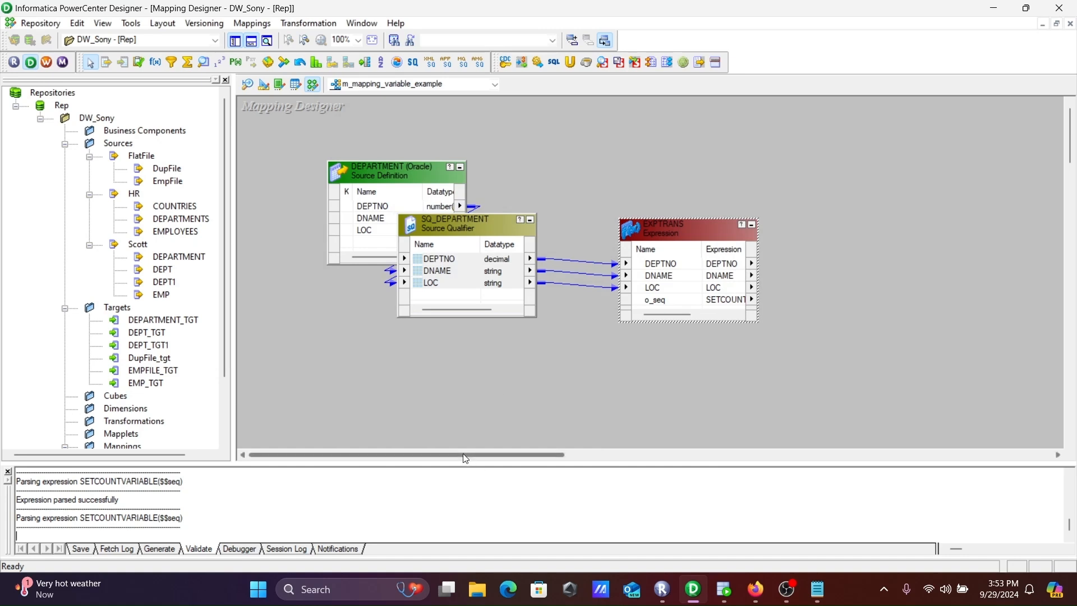
Add the DEPARTMENT_TGT target definition to the mapping beside the EXPTRANS transformation
{"action": "left_click_drag", "start_coordinate": [465, 454], "coordinate": [524, 439]}
{"action": "left_click", "coordinate": [183, 321]}
{"action": "left_click_drag", "start_coordinate": [183, 324], "coordinate": [724, 247]}
Link all EXPTRANS ports to DEPARTMENT_TGT, with o_seq feeding SKEY, and save the mapping
{"action": "right_click", "coordinate": [540, 266]}
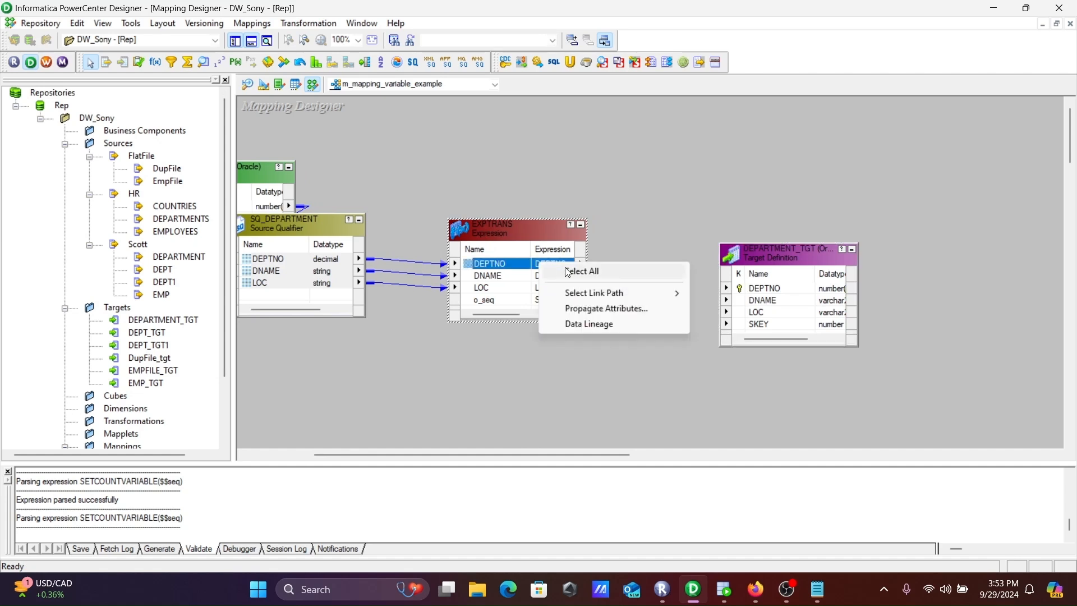
{"action": "left_click", "coordinate": [564, 268]}
{"action": "left_click_drag", "start_coordinate": [514, 264], "coordinate": [768, 289]}
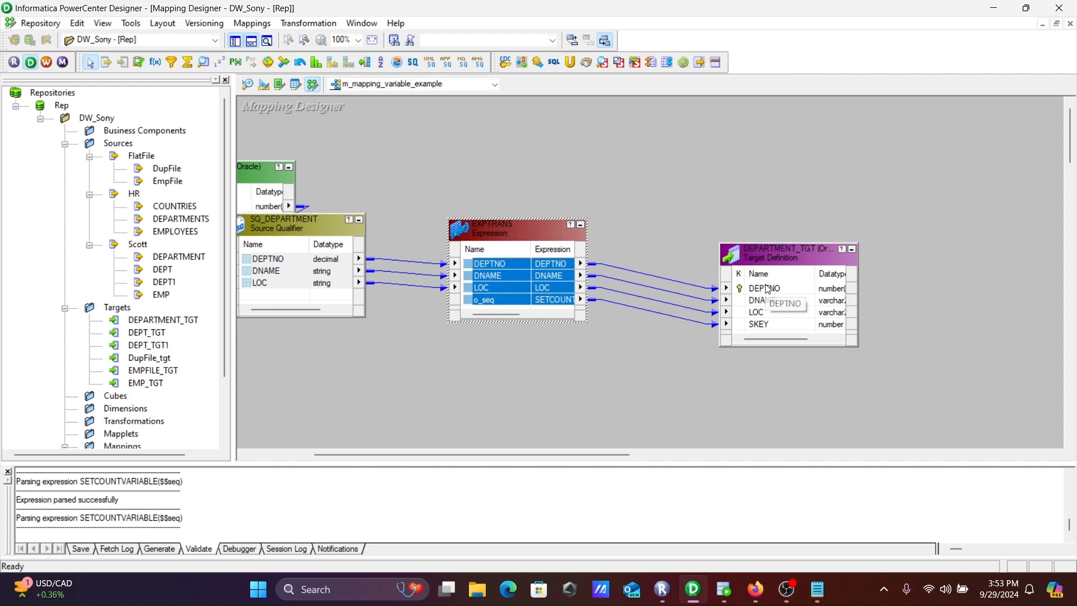
{"action": "key", "text": "ctrl+s"}
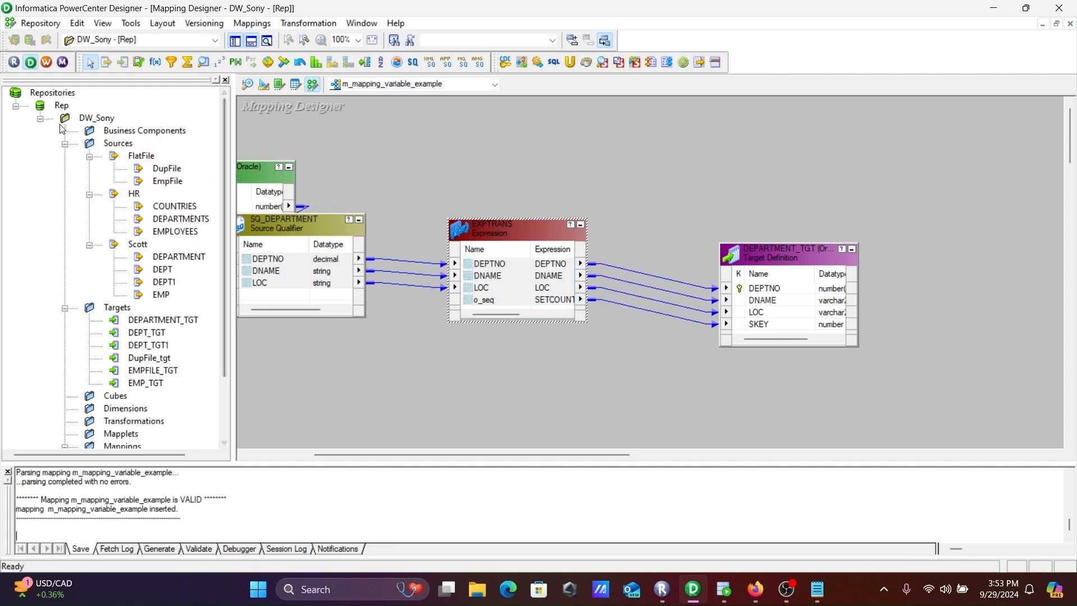
Switch to PowerCenter Workflow Manager and create a session for m_mapping_variable_example in the wf_dw_sony workflow
{"action": "left_click", "coordinate": [46, 62]}
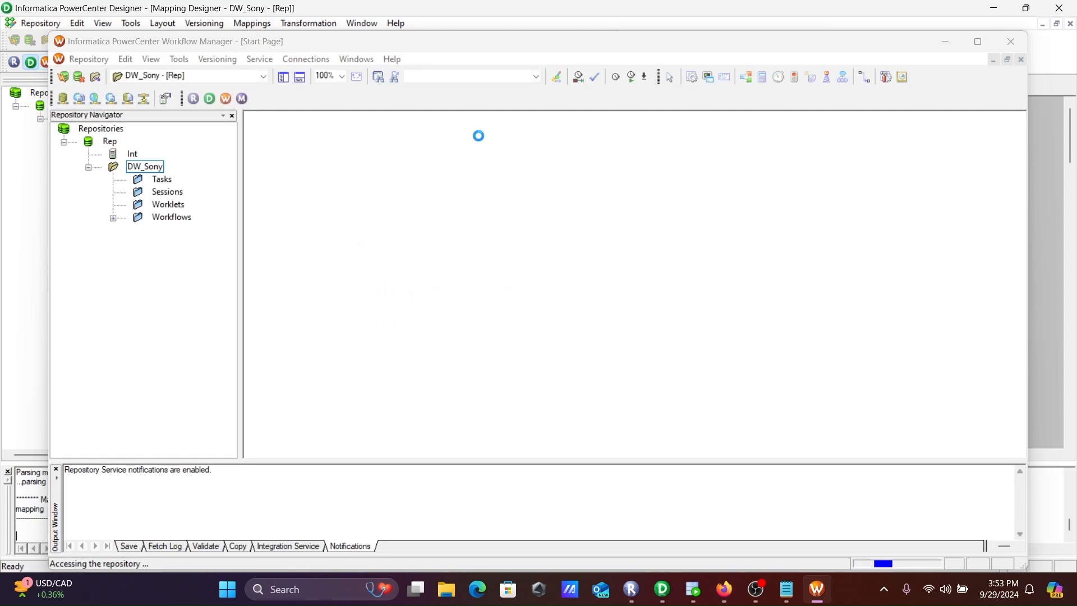
{"action": "left_click", "coordinate": [652, 239]}
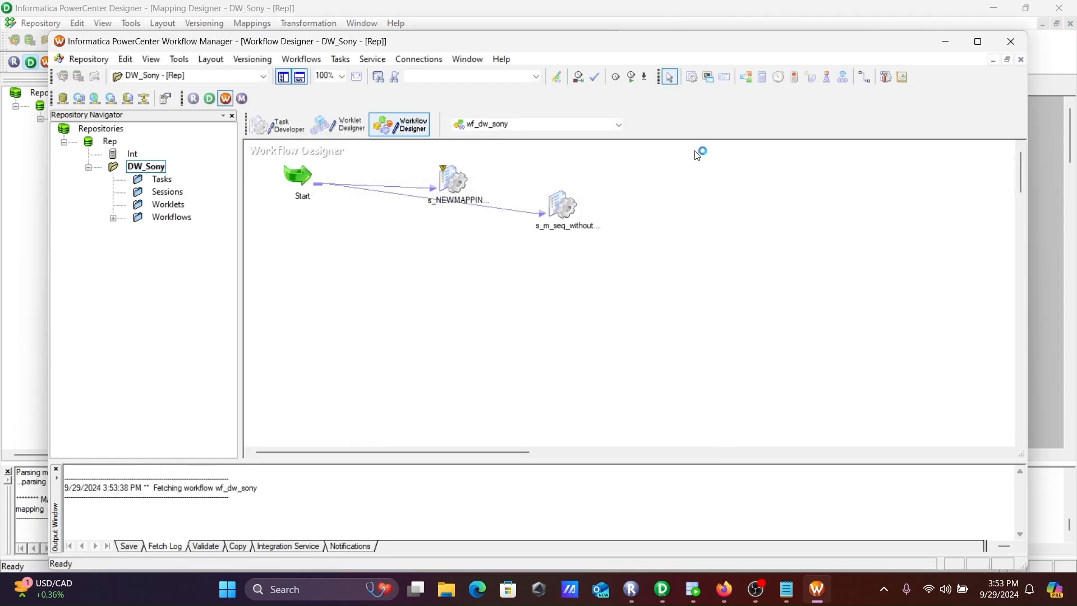
{"action": "left_click", "coordinate": [692, 77]}
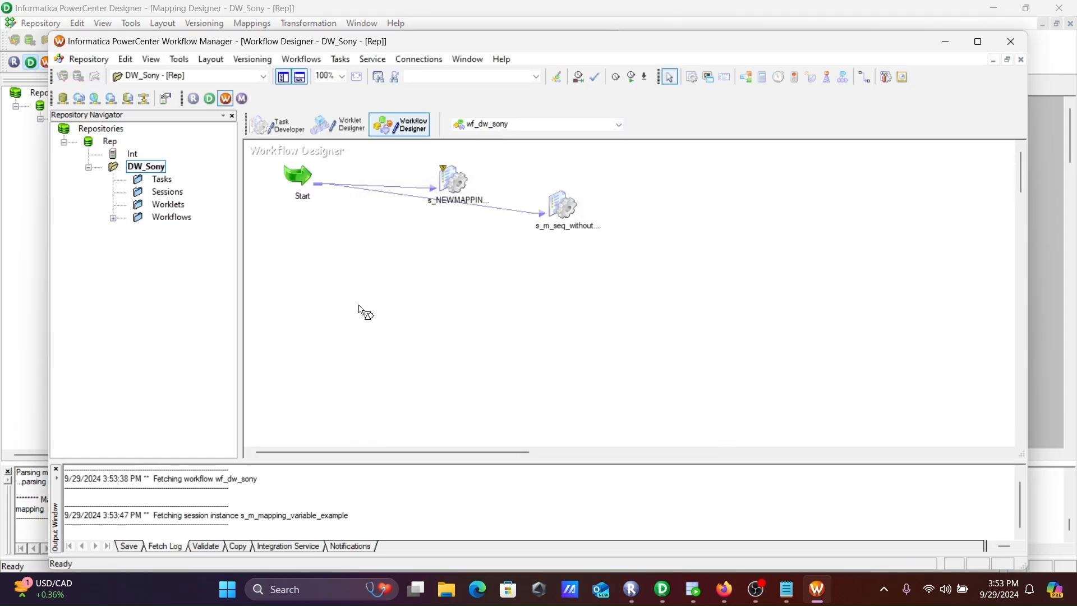
{"action": "left_click", "coordinate": [361, 308]}
{"action": "left_click", "coordinate": [668, 252]}
Open the s_m_mapping_variable_example session's mapping settings and set the SQ_DEPARTMENT source connection to SCOTT
{"action": "double_click", "coordinate": [397, 318]}
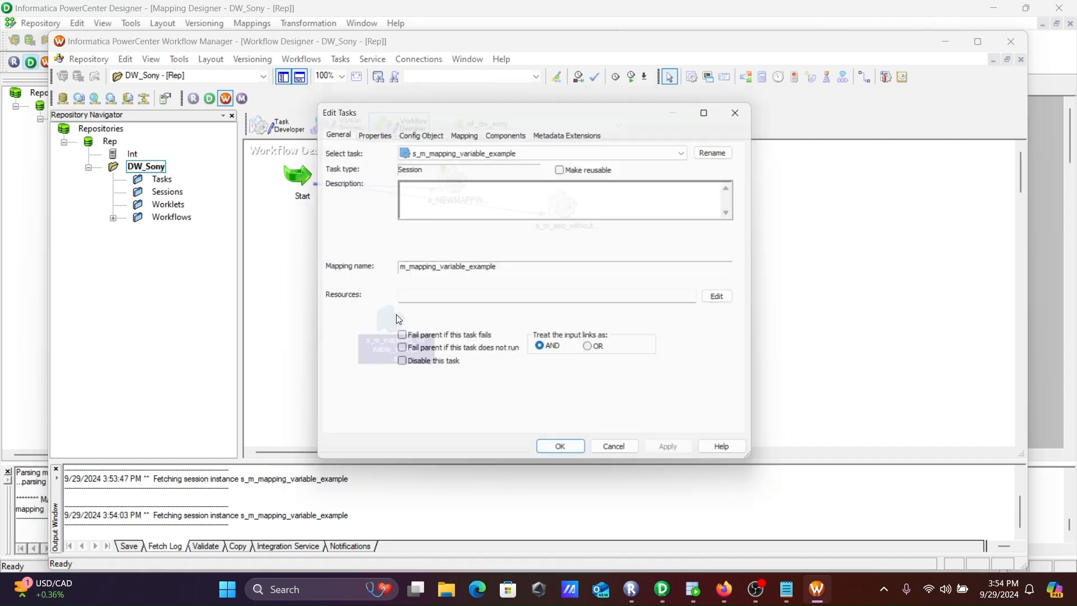
{"action": "left_click", "coordinate": [465, 132]}
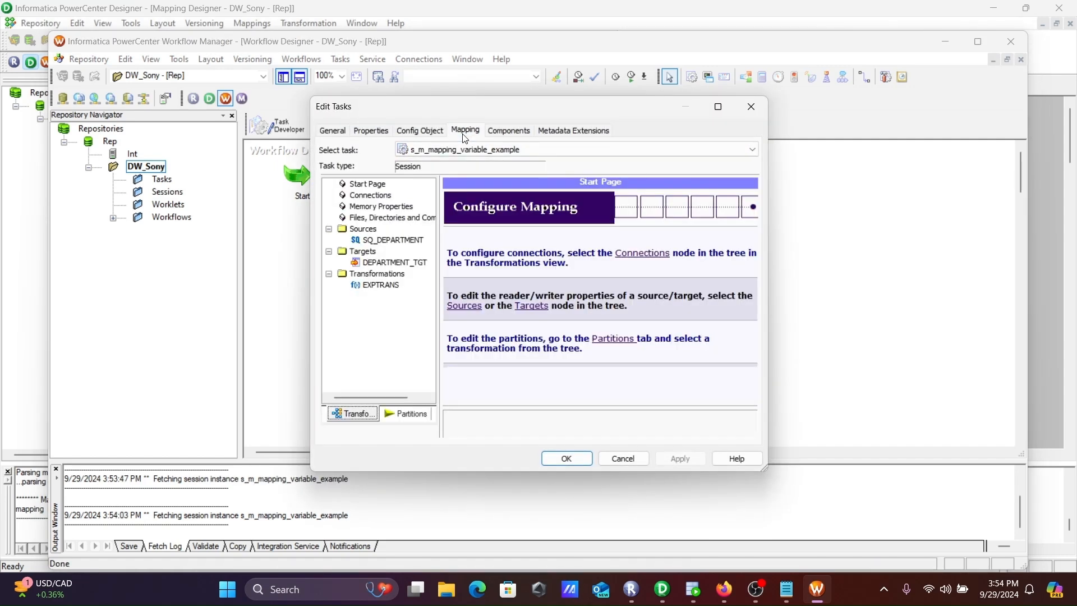
{"action": "left_click", "coordinate": [395, 241]}
{"action": "left_click", "coordinate": [652, 306]}
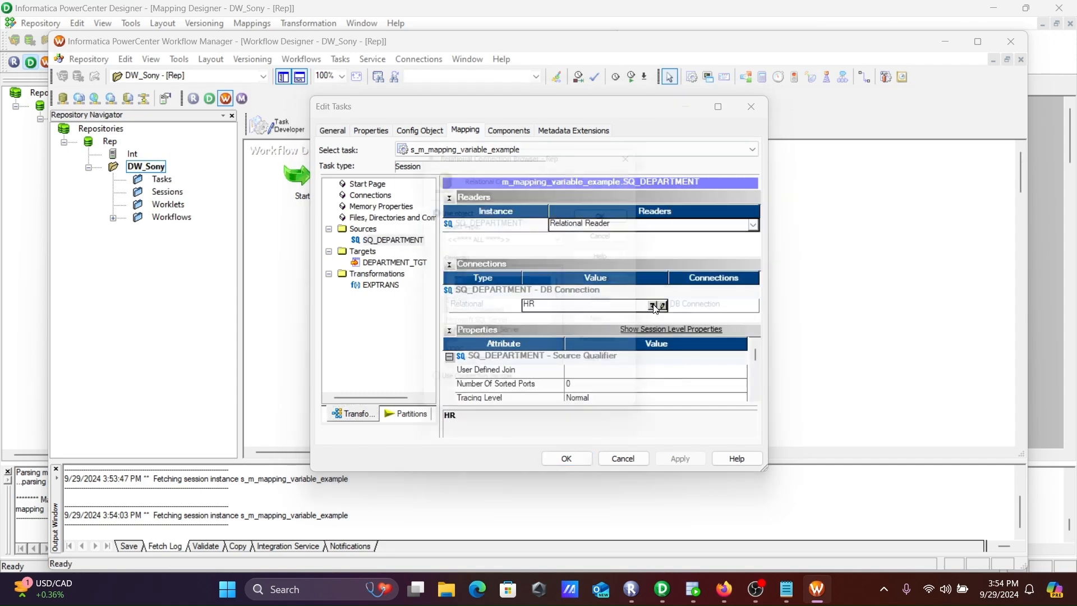
{"action": "left_click", "coordinate": [463, 299]}
{"action": "left_click", "coordinate": [619, 213]}
Set the relational connection of the DEPARTMENT_TGT target to SCOTT
{"action": "left_click", "coordinate": [418, 264]}
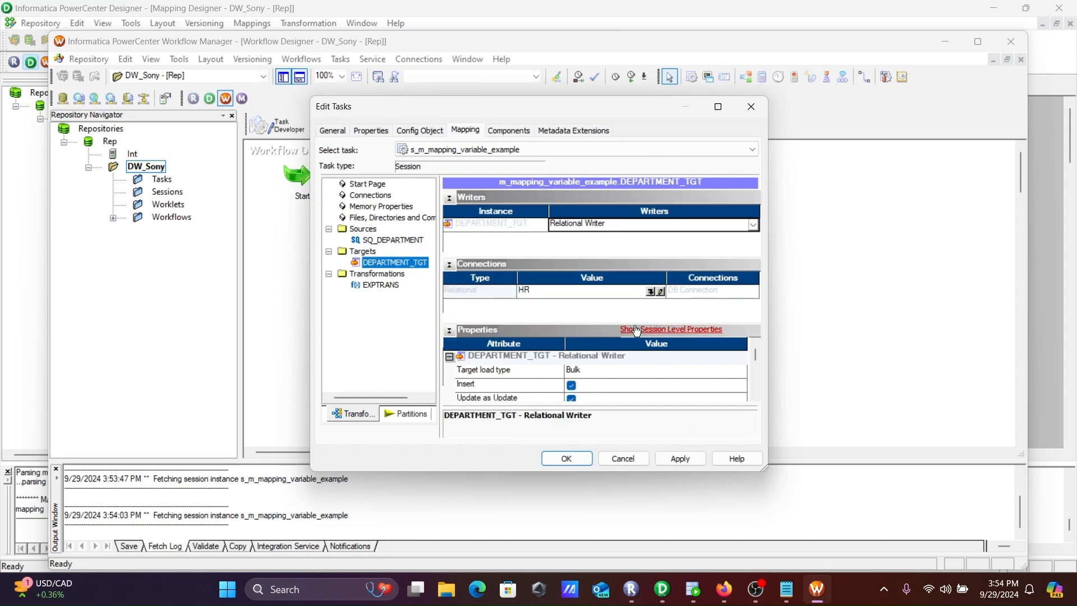
{"action": "left_click", "coordinate": [650, 293]}
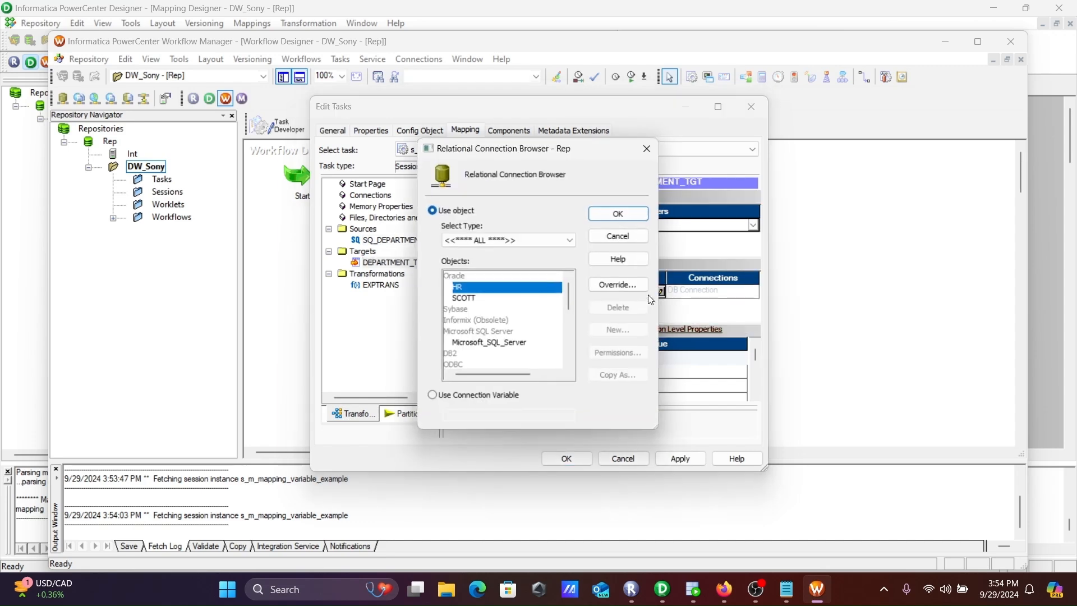
{"action": "left_click", "coordinate": [464, 299]}
{"action": "left_click", "coordinate": [608, 214]}
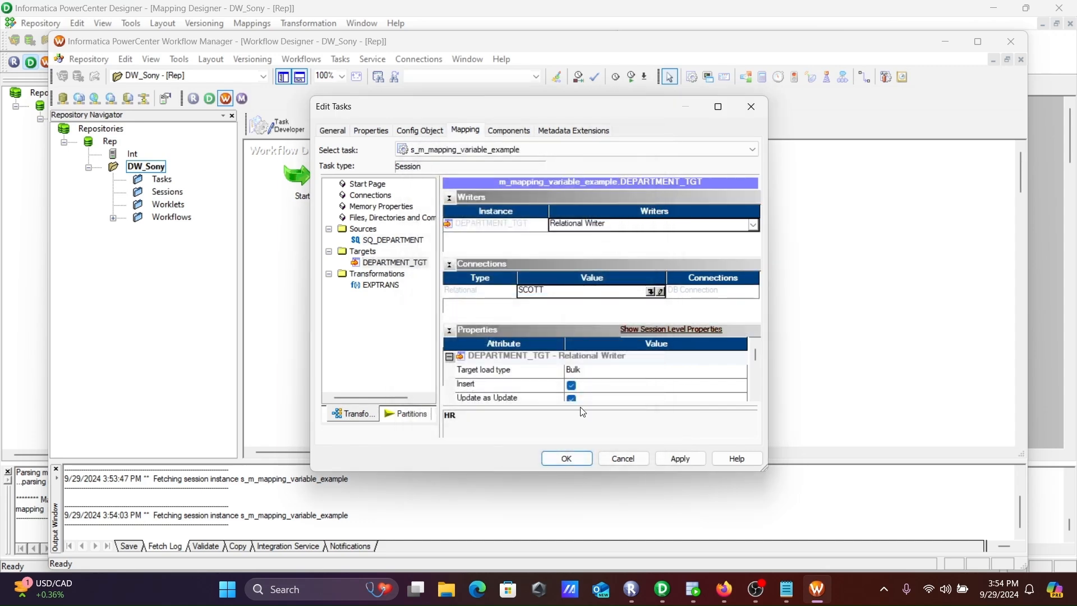
Set the DEPARTMENT_TGT load type to Normal, enable the truncate target table option, and apply the session changes
{"action": "left_click", "coordinate": [583, 373]}
{"action": "left_click", "coordinate": [582, 373]}
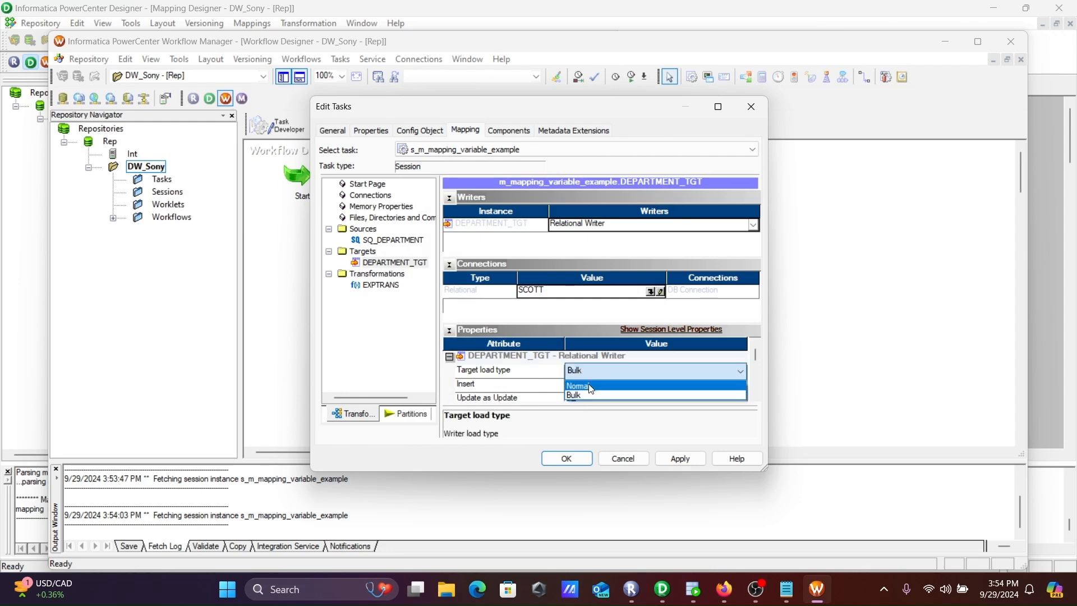
{"action": "left_click", "coordinate": [584, 390]}
{"action": "scroll", "coordinate": [756, 400], "scroll_direction": "down", "scroll_amount": 5}
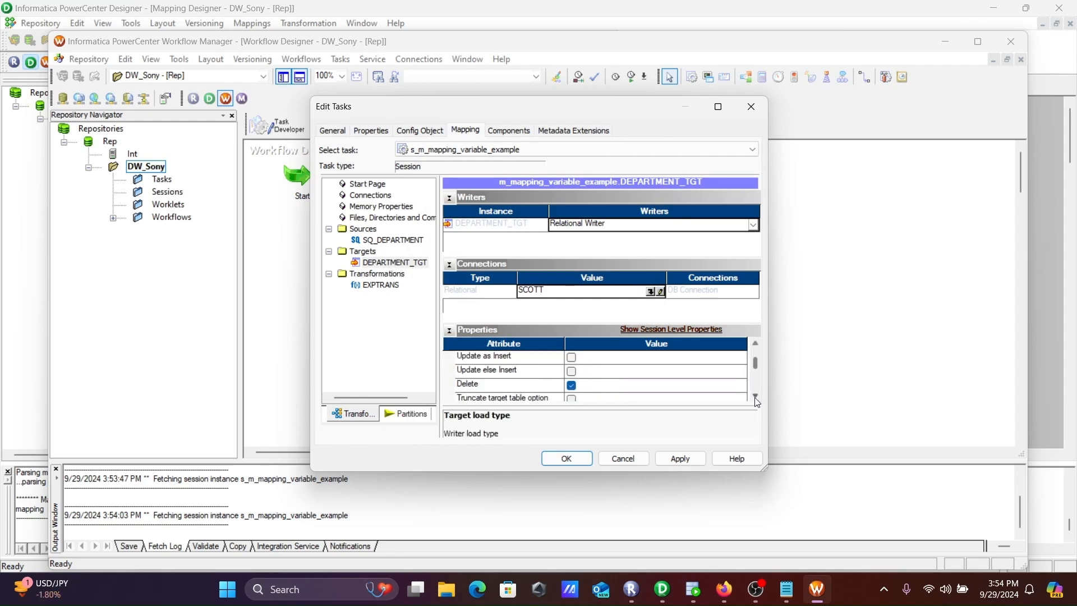
{"action": "left_click", "coordinate": [570, 386]}
{"action": "left_click", "coordinate": [574, 387]}
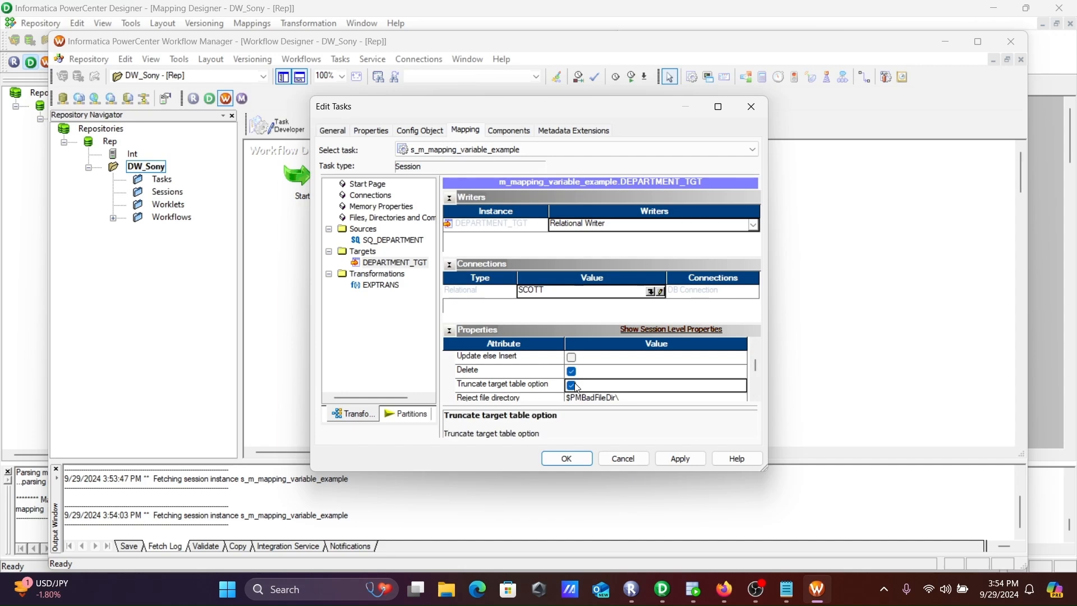
{"action": "left_click", "coordinate": [681, 464]}
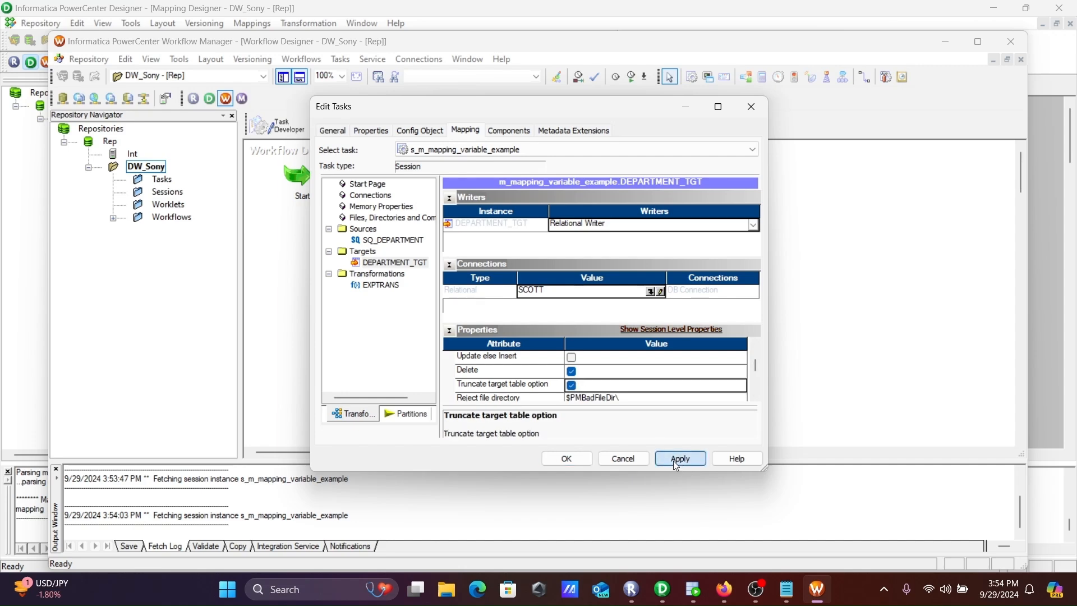
Close the session settings, link the Start task to s_m_mapping_variable_example, and save the workflow
{"action": "left_click", "coordinate": [570, 461]}
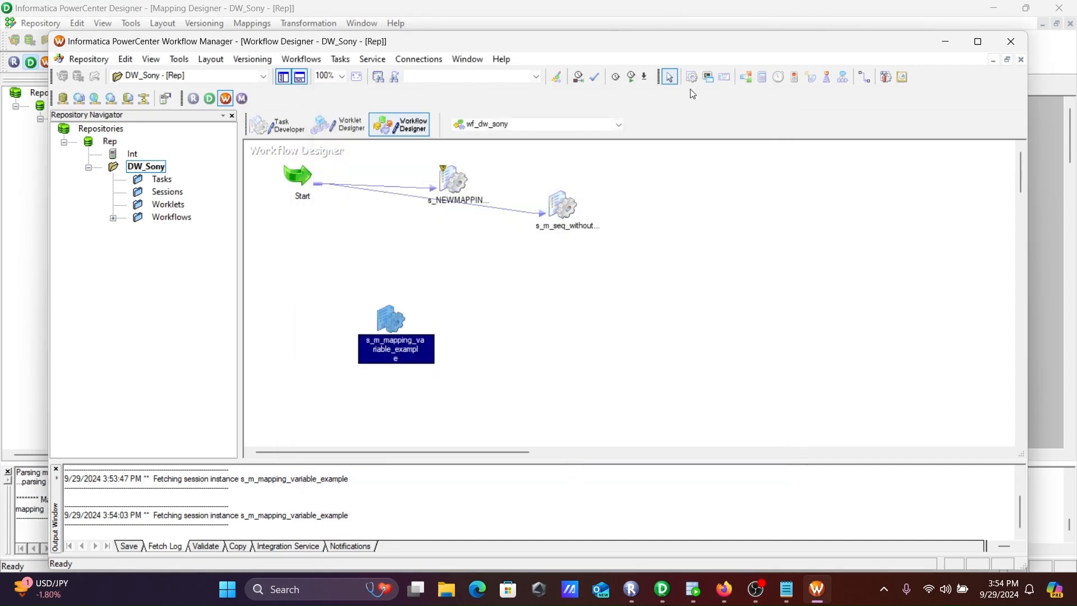
{"action": "left_click", "coordinate": [859, 81]}
{"action": "left_click_drag", "start_coordinate": [378, 308], "coordinate": [381, 311]}
{"action": "key", "text": "ctrl+s"}
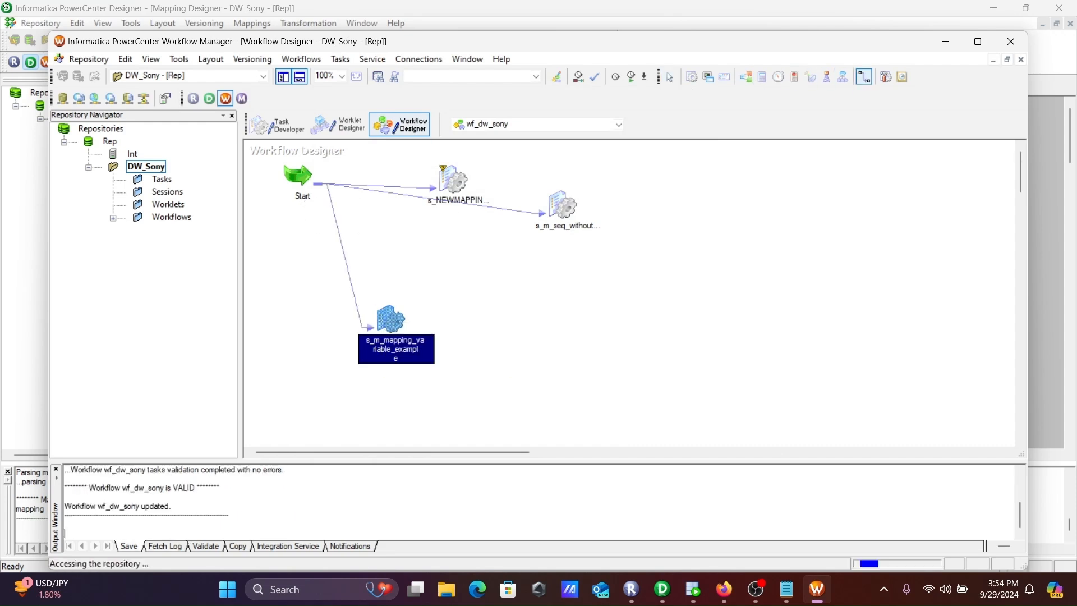
Start the s_m_mapping_variable_example task and display its source/target statistics in Workflow Monitor
{"action": "right_click", "coordinate": [381, 311]}
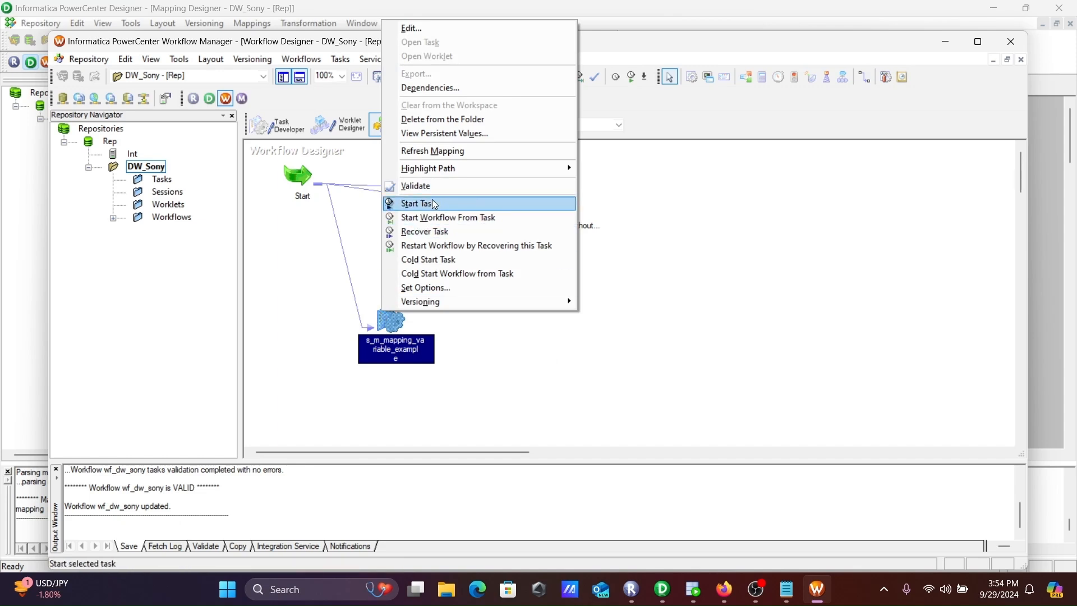
{"action": "left_click", "coordinate": [403, 203]}
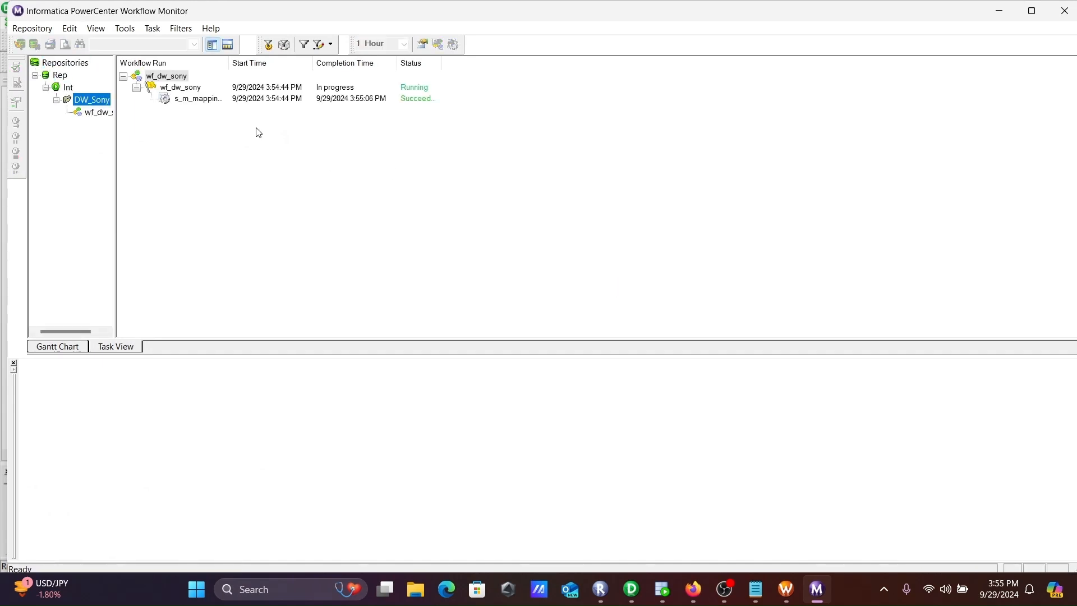
{"action": "left_click", "coordinate": [193, 102]}
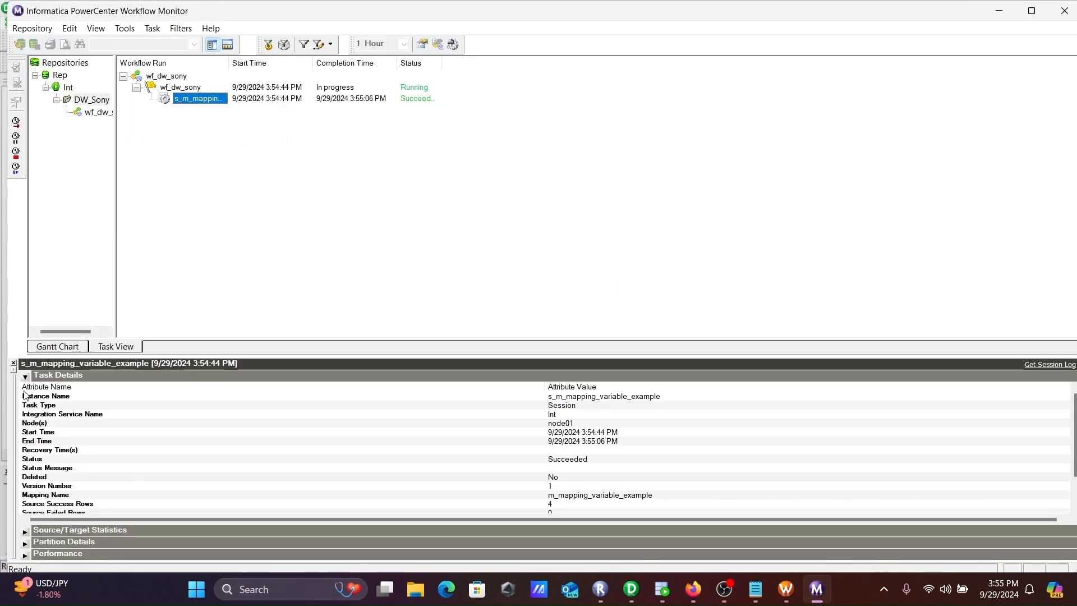
{"action": "left_click", "coordinate": [25, 377]}
{"action": "left_click", "coordinate": [25, 387]}
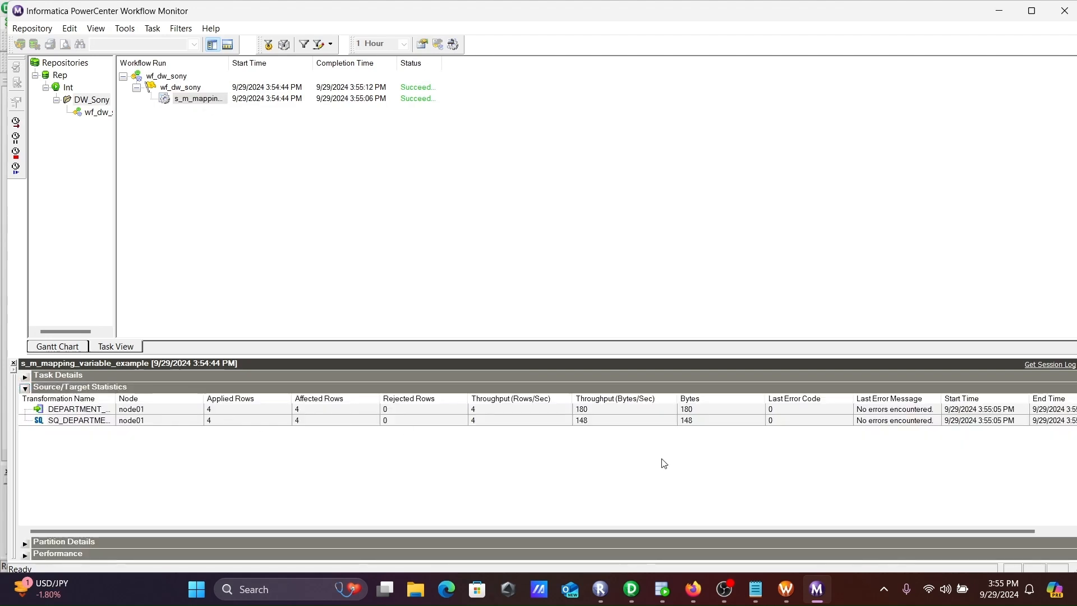
Switch to Oracle SQL Developer and run "select * from department_tgt;" to check the loaded rows
{"action": "left_click", "coordinate": [662, 597]}
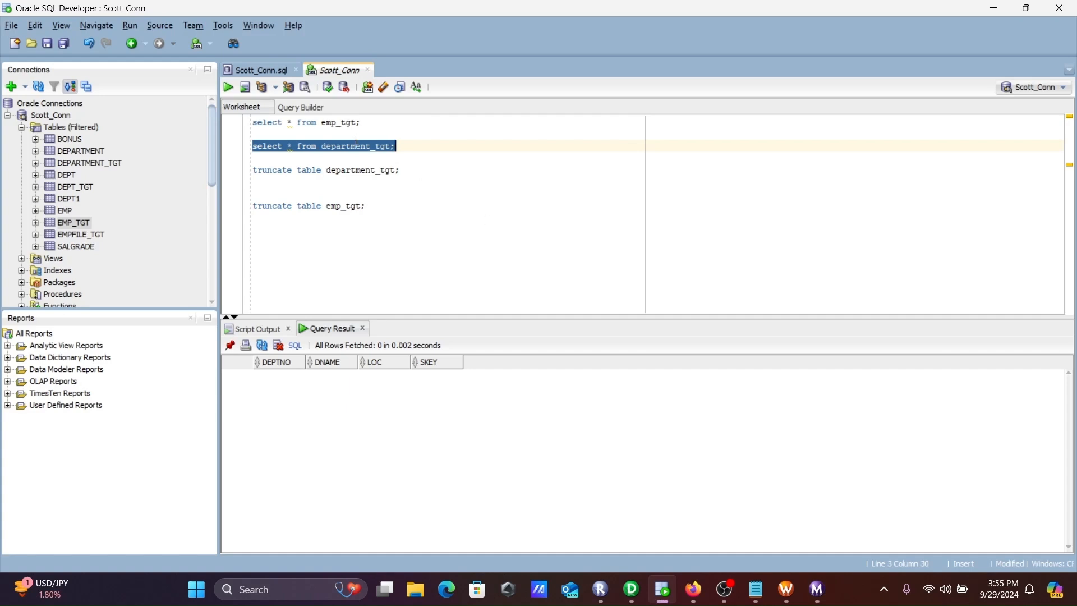
{"action": "left_click", "coordinate": [229, 87]}
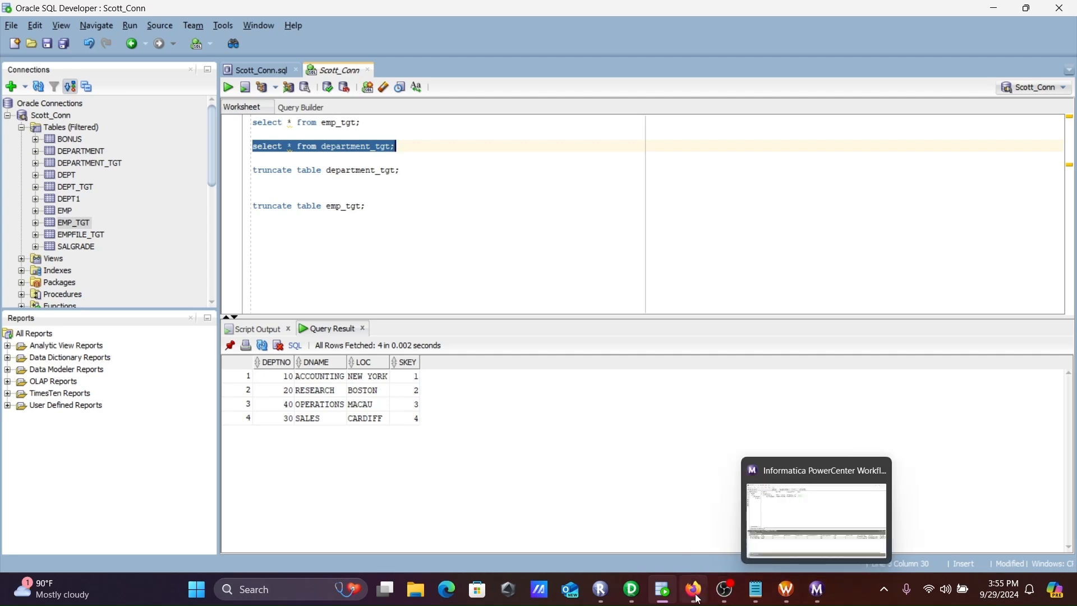
Switch to PowerCenter Designer and add a mapping variable named $$max_sal to m_mapping_variable_example
{"action": "left_click", "coordinate": [633, 589]}
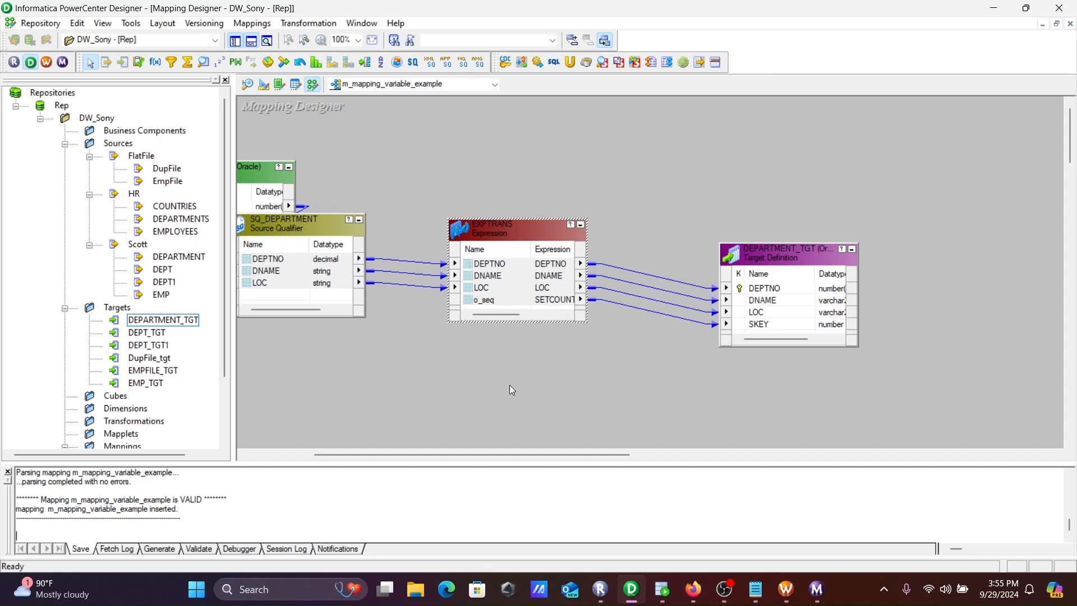
{"action": "left_click_drag", "start_coordinate": [439, 457], "coordinate": [388, 457]}
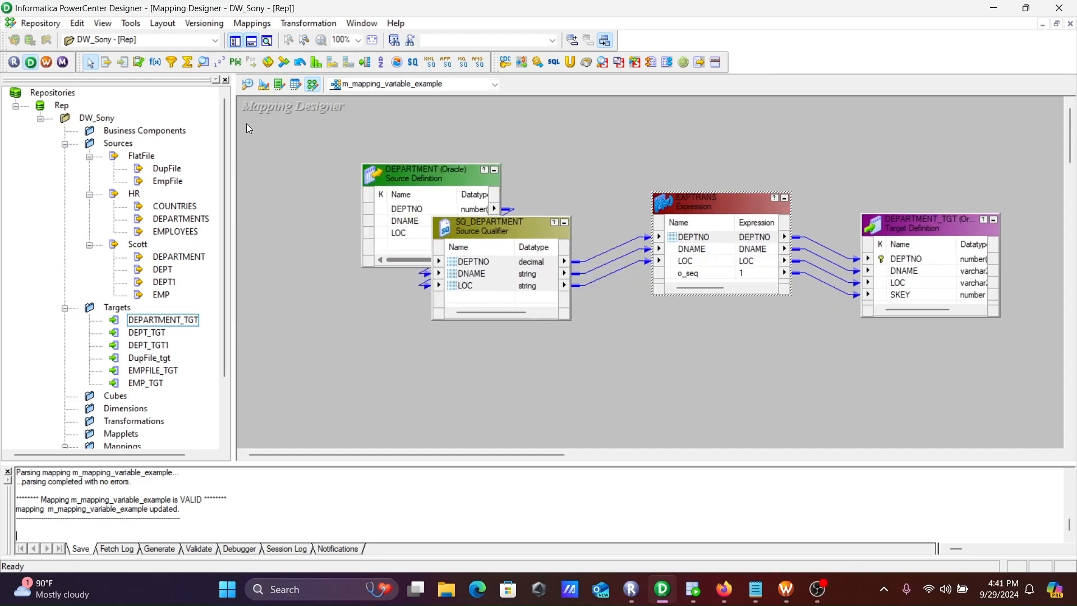
{"action": "left_click", "coordinate": [252, 23]}
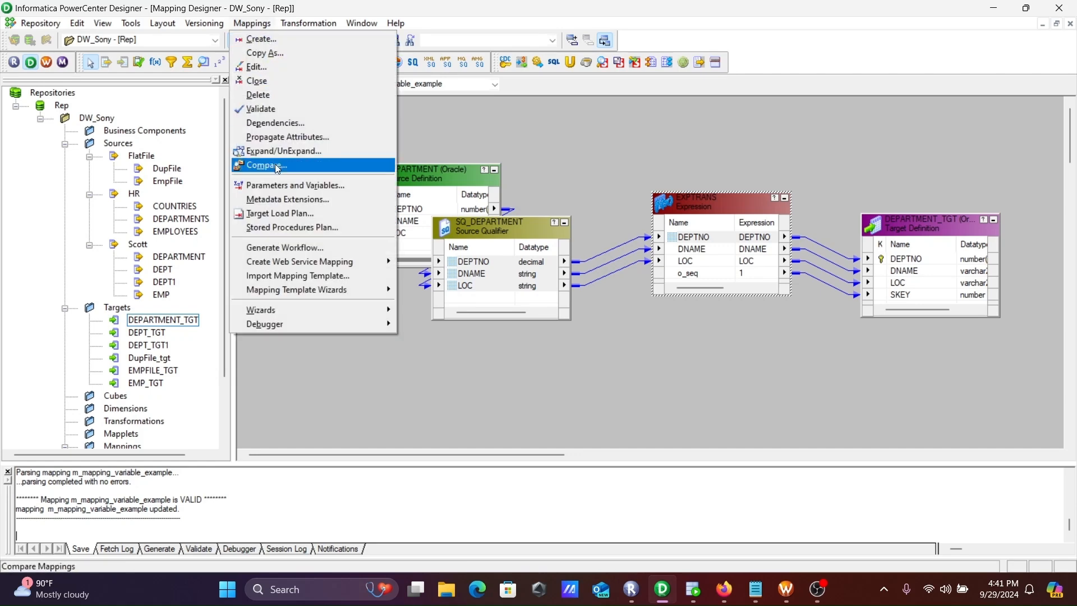
{"action": "left_click", "coordinate": [284, 186]}
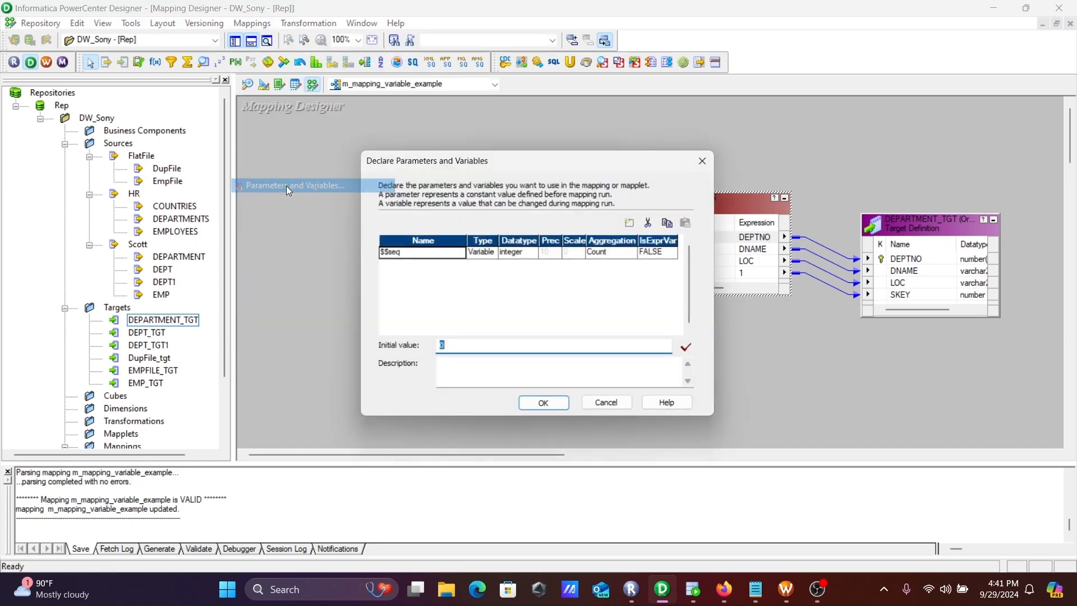
{"action": "left_click", "coordinate": [632, 223]}
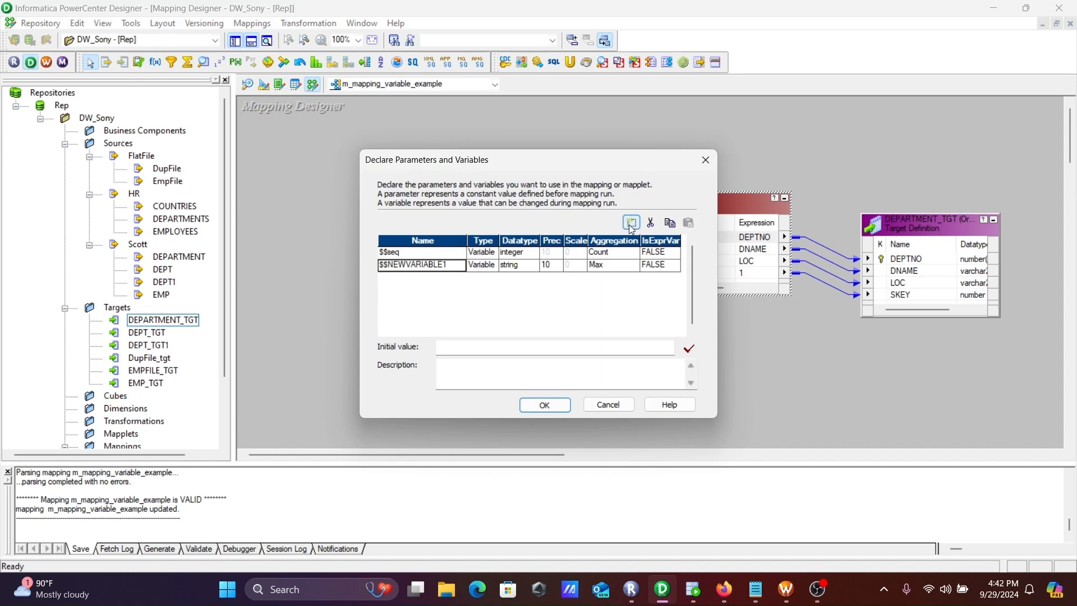
{"action": "left_click", "coordinate": [450, 264]}
{"action": "key", "text": "BackSpace"}
{"action": "key", "text": "BackSpace"}
{"action": "key", "text": "BackSpace"}
{"action": "key", "text": "BackSpace"}
{"action": "key", "text": "BackSpace"}
{"action": "key", "text": "BackSpace"}
{"action": "key", "text": "BackSpace"}
{"action": "key", "text": "BackSpace"}
{"action": "key", "text": "BackSpace"}
{"action": "key", "text": "BackSpace"}
Set the datatype of $$max_sal to decimal and accept the variable declarations
{"action": "left_click", "coordinate": [530, 265]}
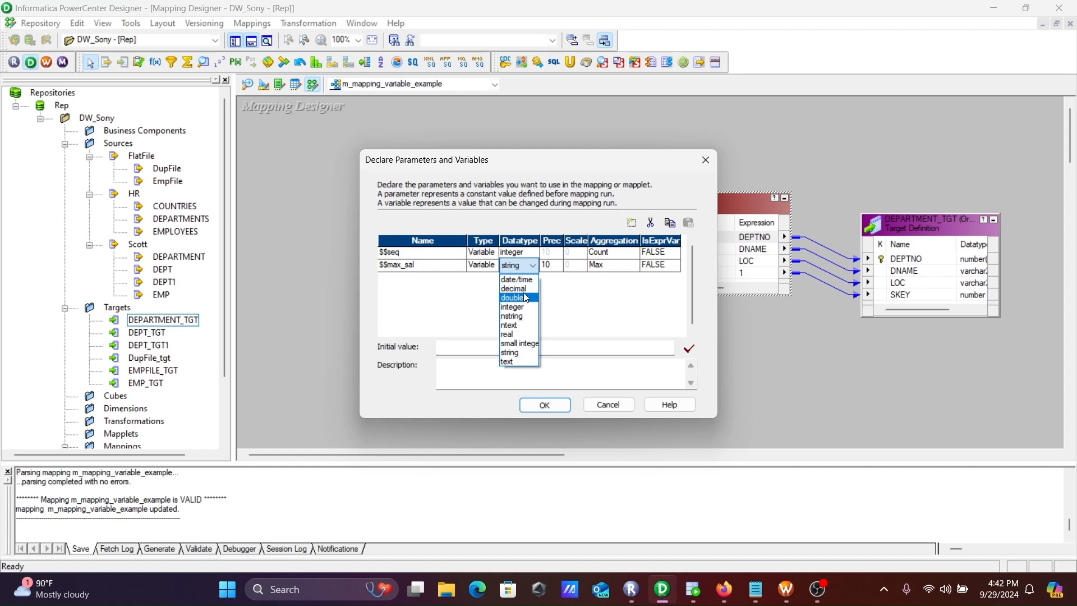
{"action": "left_click", "coordinate": [522, 289]}
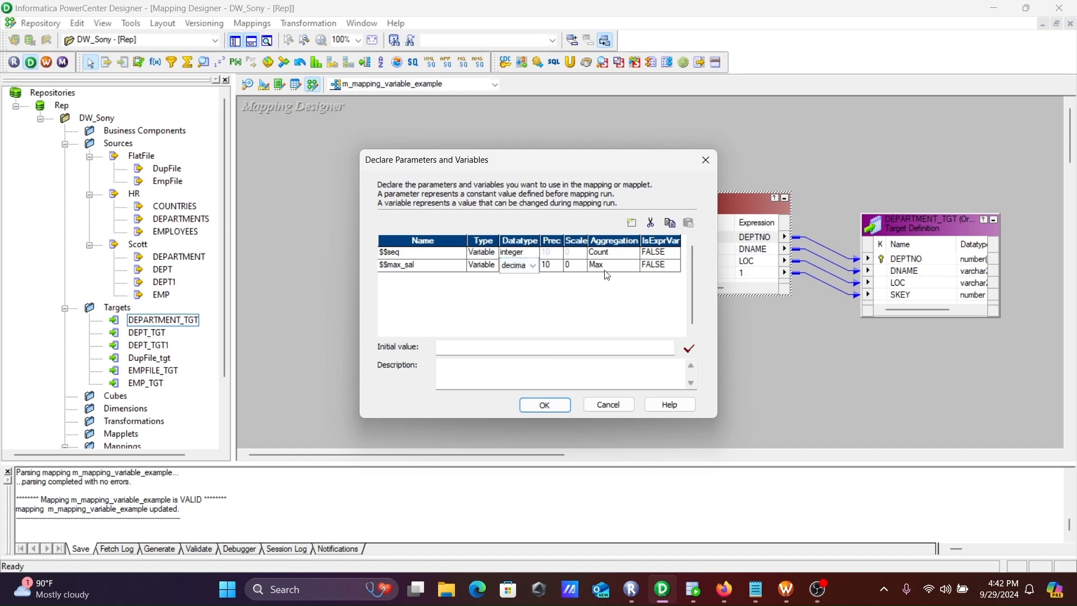
{"action": "left_click", "coordinate": [456, 346]}
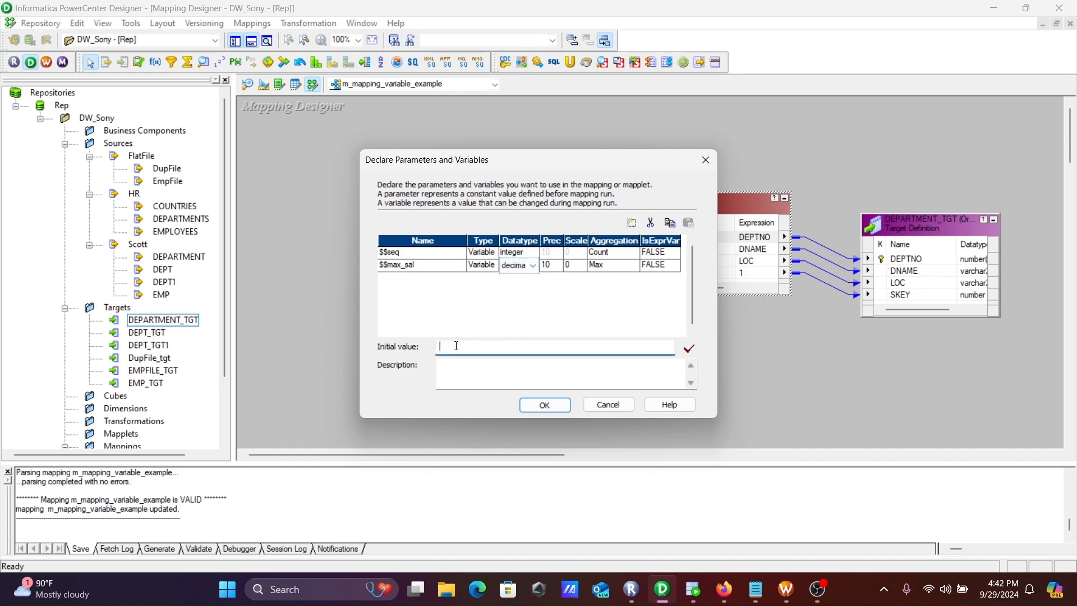
{"action": "left_click", "coordinate": [545, 407]}
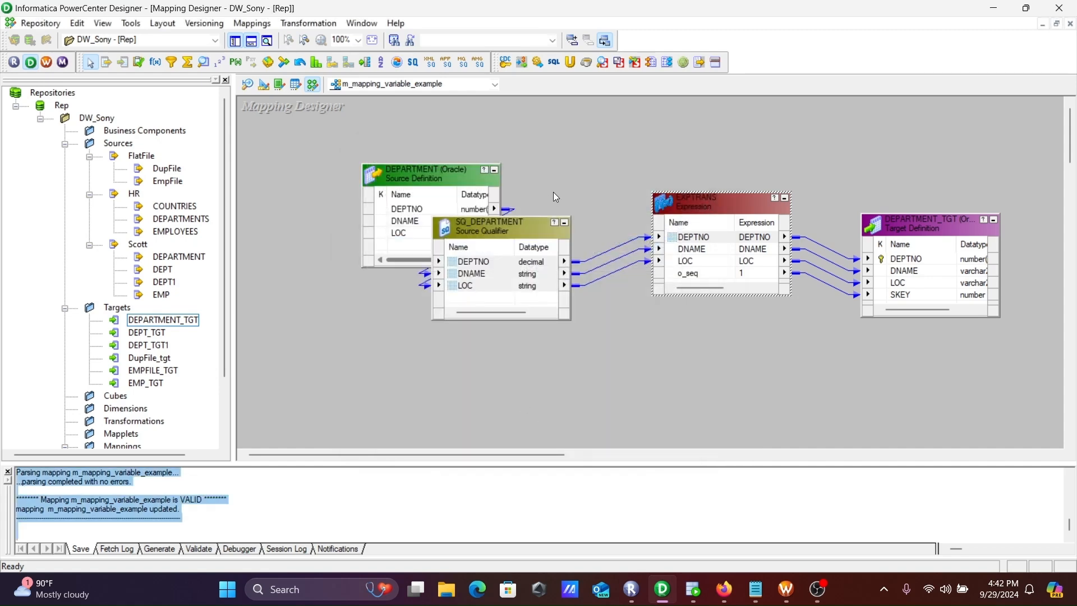
Delete all objects from the mapping and place the Scott EMP source with its source qualifier on the canvas
{"action": "left_click", "coordinate": [570, 186]}
{"action": "key", "text": "ctrl+a"}
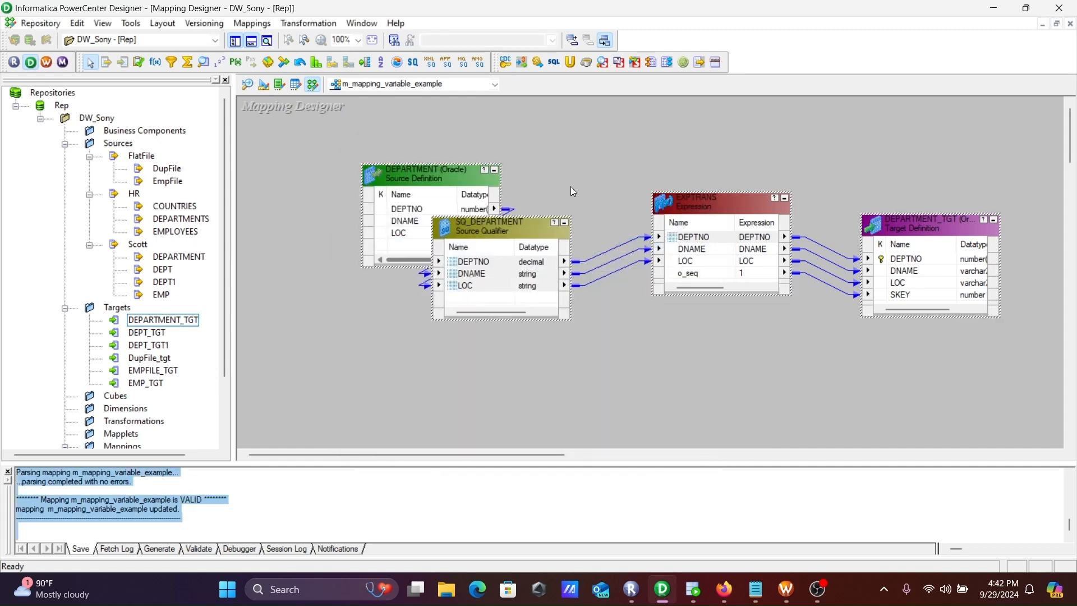
{"action": "key", "text": "Delete"}
{"action": "key", "text": "Return"}
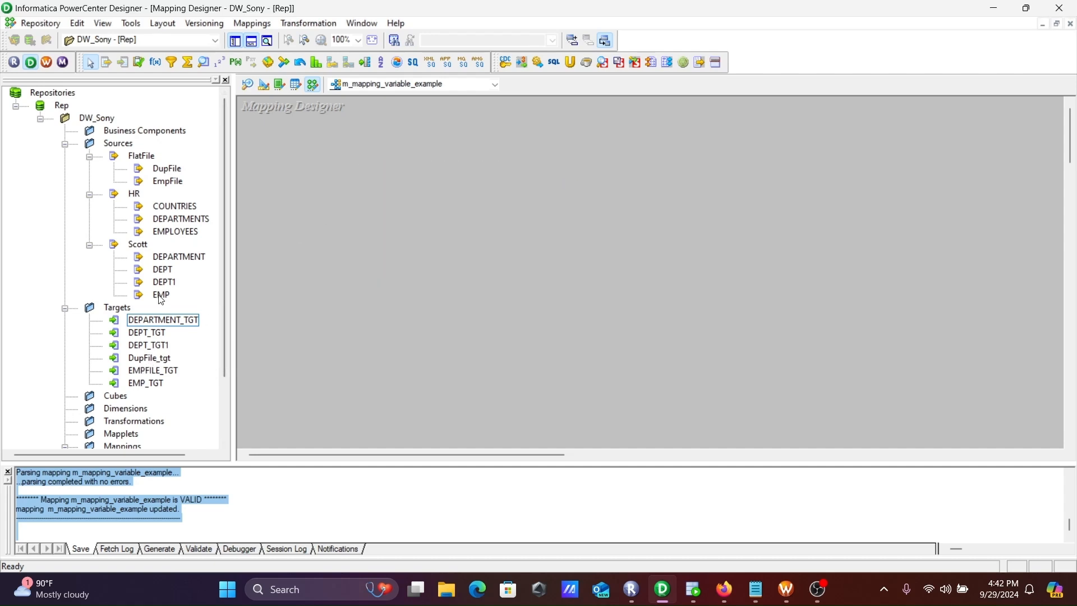
{"action": "left_click_drag", "start_coordinate": [161, 295], "coordinate": [319, 174]}
{"action": "left_click_drag", "start_coordinate": [386, 186], "coordinate": [346, 149]}
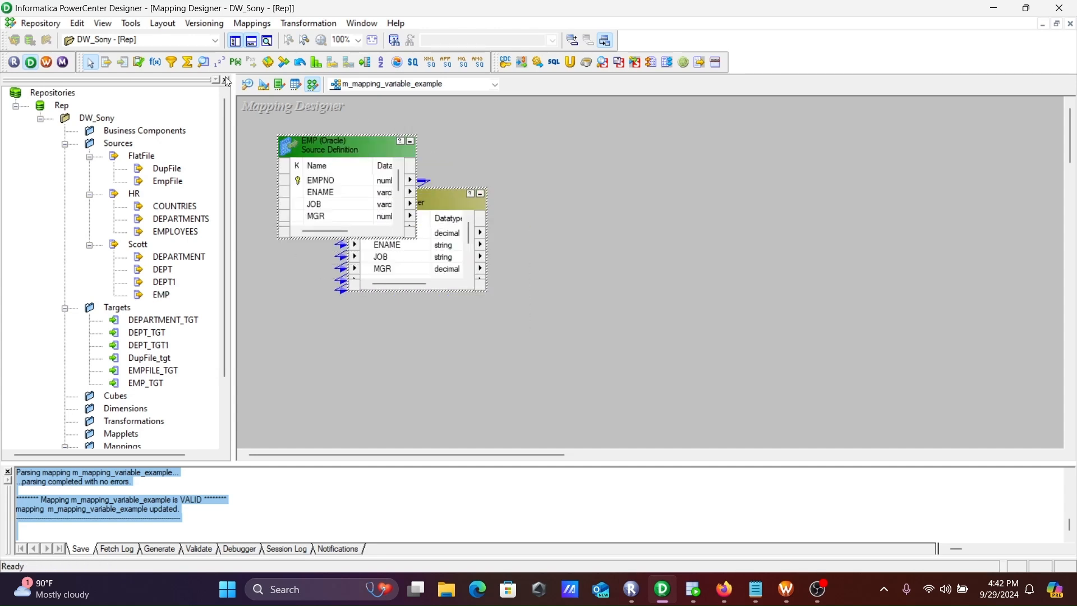
Create a Filter transformation and copy all SQ_EMP ports into it
{"action": "left_click", "coordinate": [175, 61]}
{"action": "right_click", "coordinate": [436, 233]}
{"action": "left_click", "coordinate": [477, 242]}
{"action": "left_click_drag", "start_coordinate": [393, 251], "coordinate": [621, 232]}
Open the FILTRANS filter condition and replace TRUE with the SETMAXVARIABLE function
{"action": "double_click", "coordinate": [607, 197]}
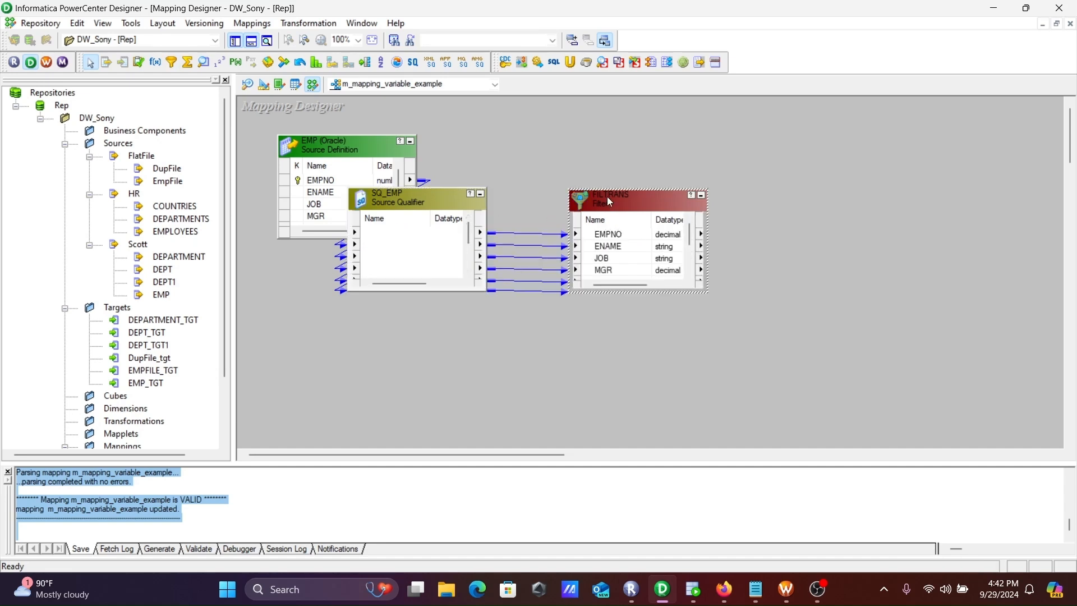
{"action": "left_click", "coordinate": [467, 155]}
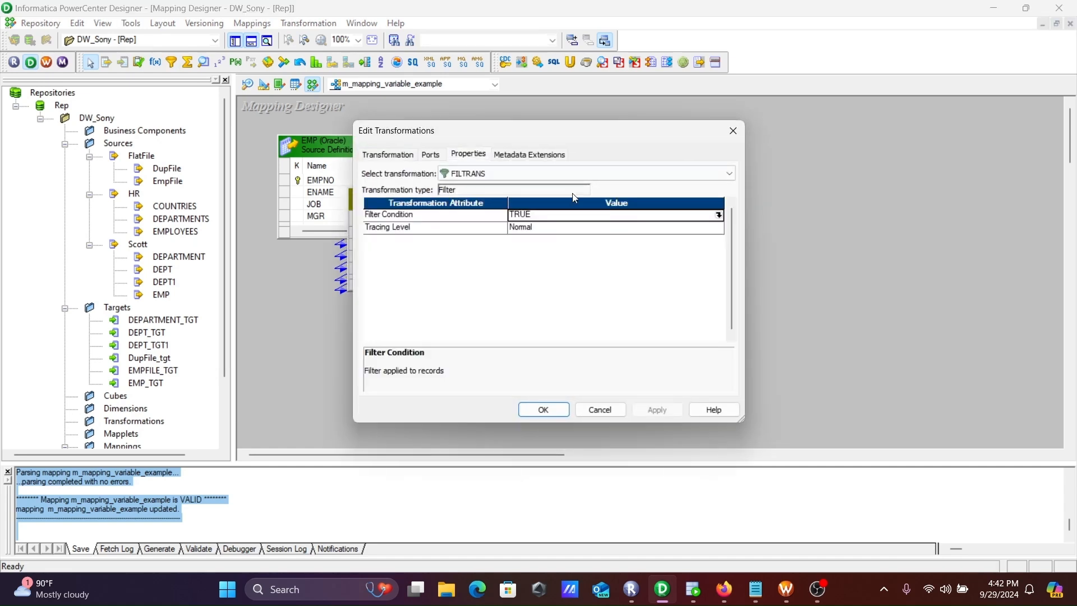
{"action": "left_click", "coordinate": [716, 214]}
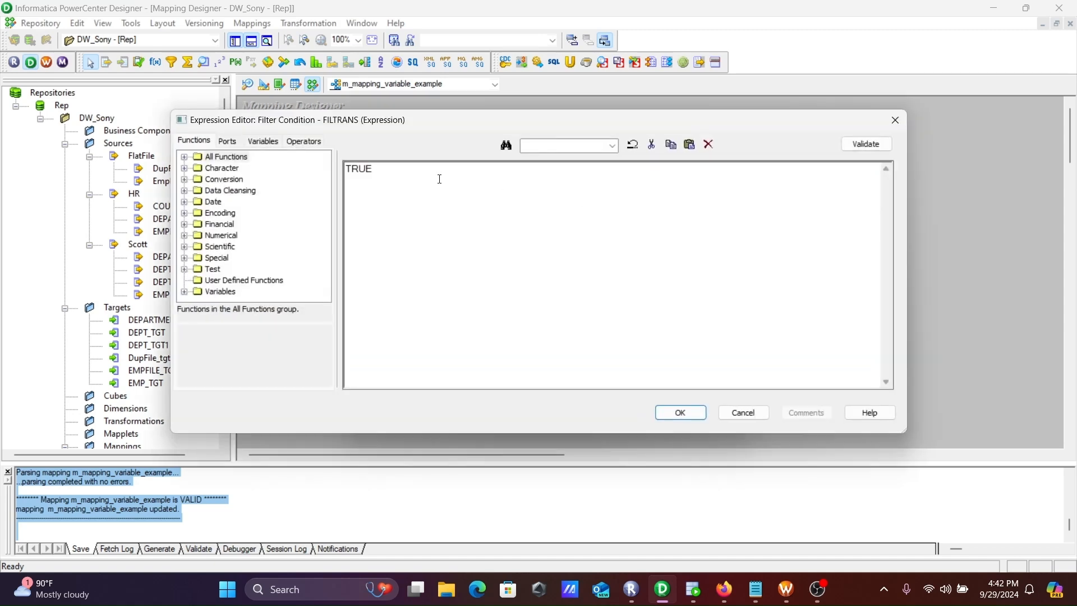
{"action": "key", "text": "Delete"}
{"action": "left_click", "coordinate": [230, 142]}
{"action": "left_click", "coordinate": [194, 141]}
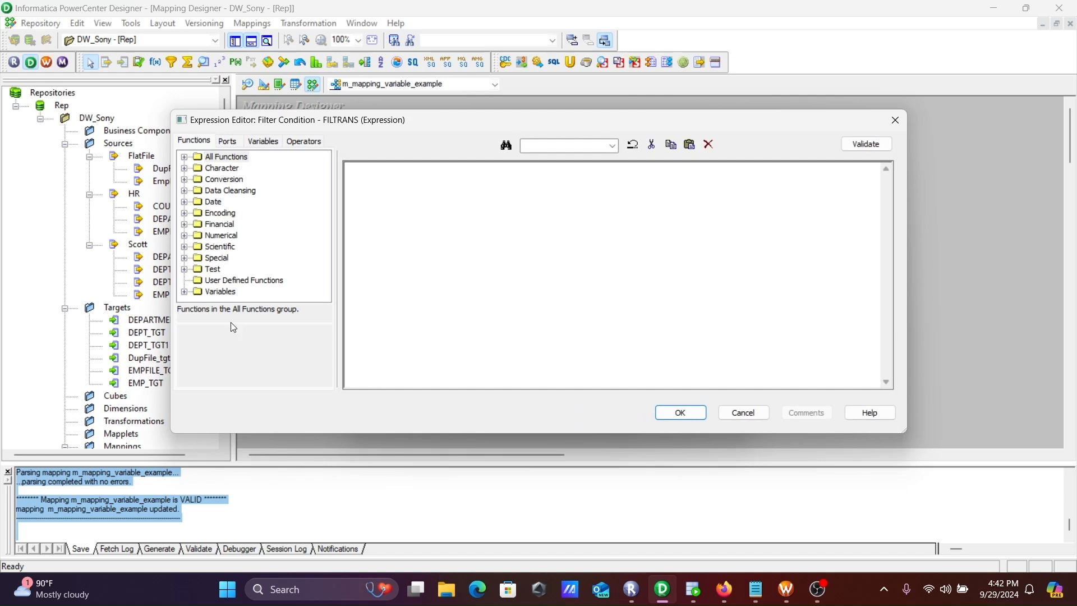
{"action": "left_click", "coordinate": [185, 291]}
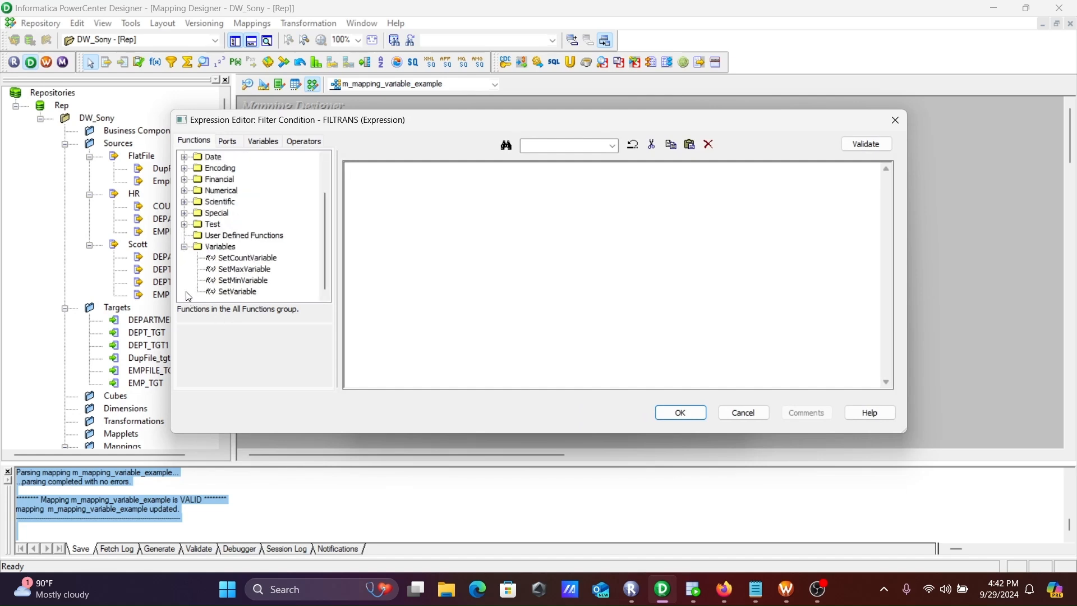
{"action": "double_click", "coordinate": [234, 271]}
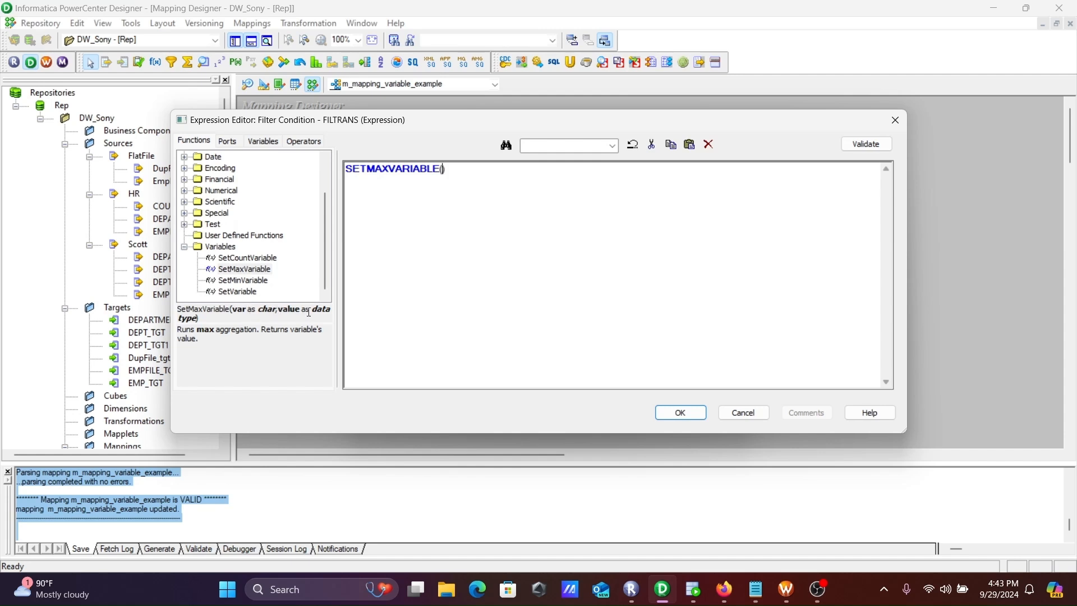
Insert the mapping variable $$max_sal and the SAL port as the arguments of SETMAXVARIABLE
{"action": "left_click", "coordinate": [256, 145]}
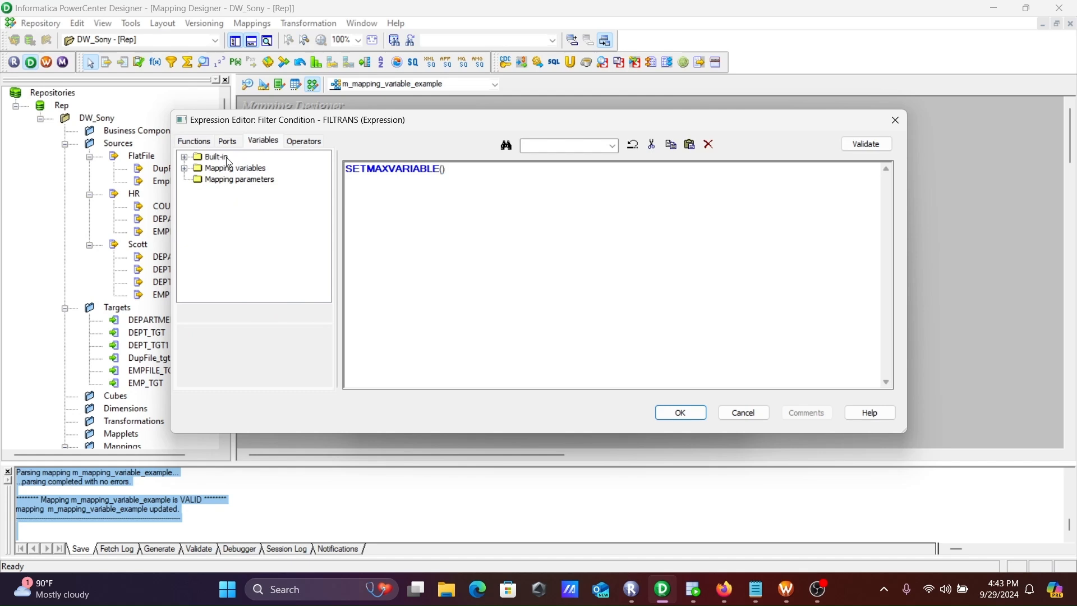
{"action": "left_click", "coordinate": [185, 168]}
{"action": "left_click", "coordinate": [237, 193]}
{"action": "double_click", "coordinate": [238, 191]}
{"action": "type", "text": ","}
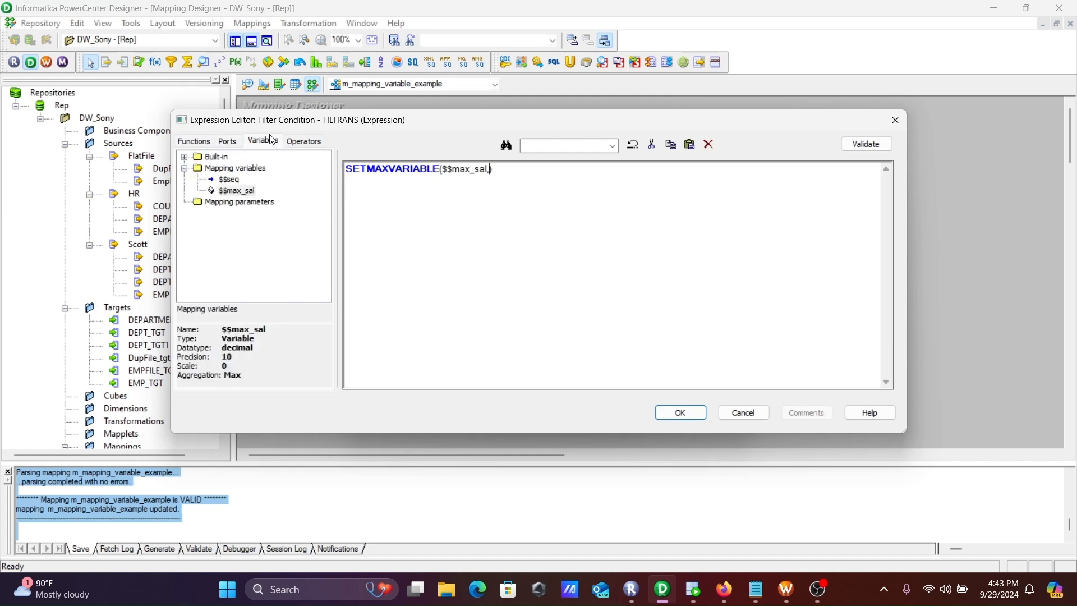
{"action": "left_click", "coordinate": [231, 141]}
{"action": "double_click", "coordinate": [228, 225]}
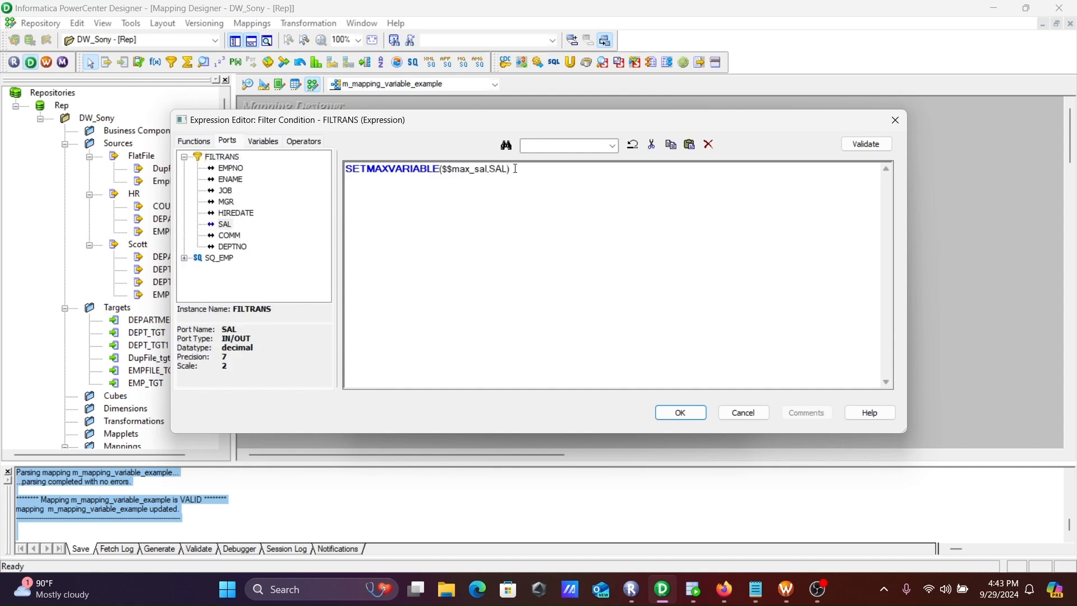
Switch to Oracle SQL Developer and run "select * from emp" to review the source salaries
{"action": "left_click", "coordinate": [694, 588]}
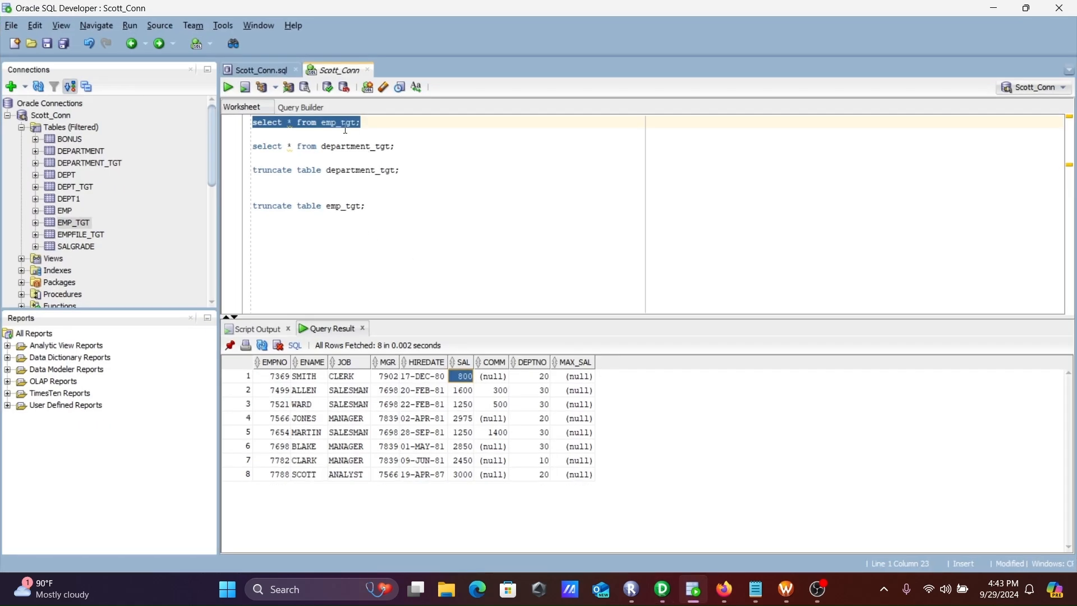
{"action": "left_click", "coordinate": [333, 122]}
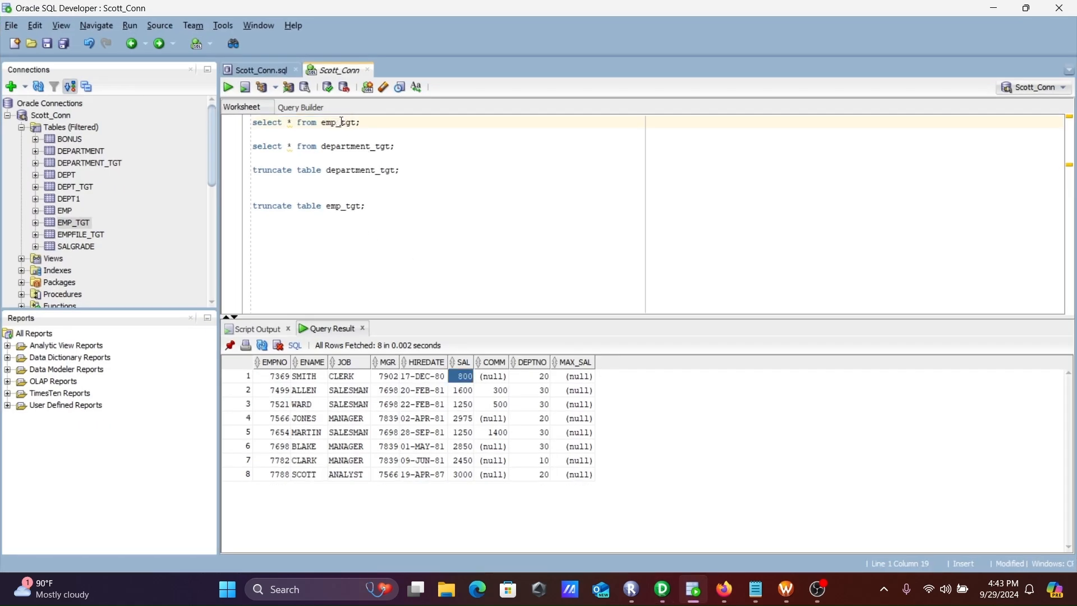
{"action": "key", "text": "ctrl+shift+Left"}
{"action": "key", "text": "ctrl+shift+Left"}
{"action": "key", "text": "ctrl+shift+Left"}
{"action": "key", "text": "ctrl+shift+Left"}
{"action": "left_click", "coordinate": [234, 90]}
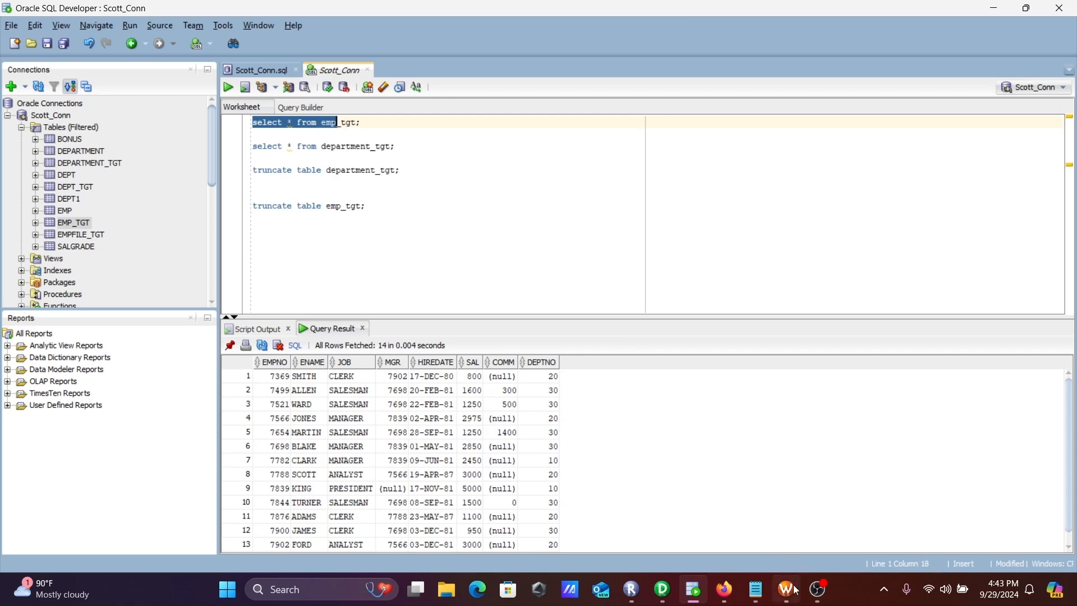
Back in PowerCenter Designer, complete the filter condition as SETMAXVARIABLE($$max_sal,SAL) < 5000 and apply it to FILTRANS
{"action": "left_click", "coordinate": [663, 589]}
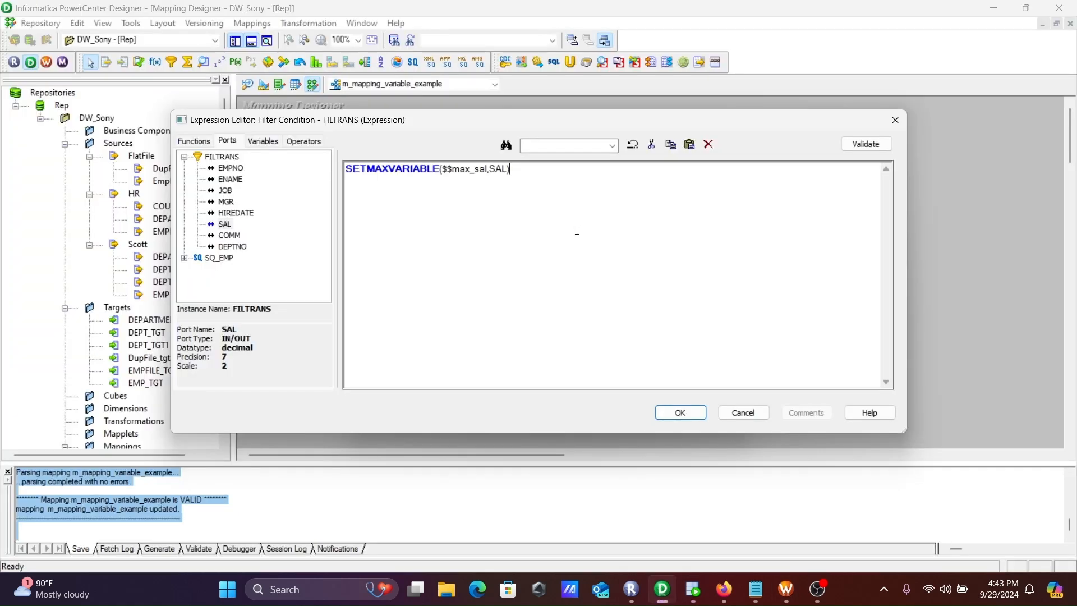
{"action": "type", "text": "000"}
{"action": "left_click", "coordinate": [677, 412]}
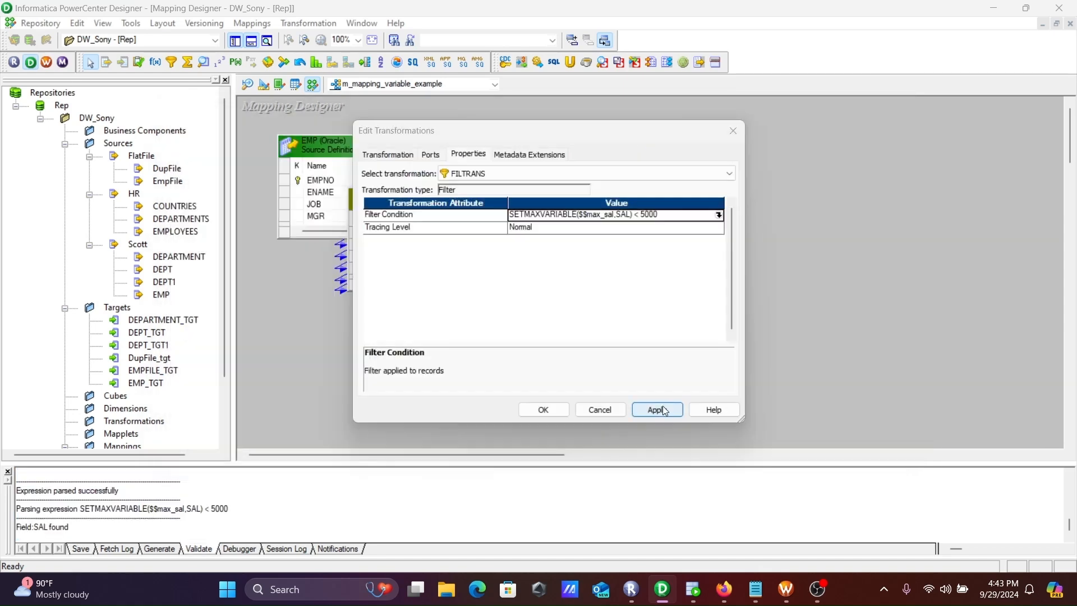
{"action": "left_click", "coordinate": [653, 414]}
{"action": "left_click", "coordinate": [547, 409]}
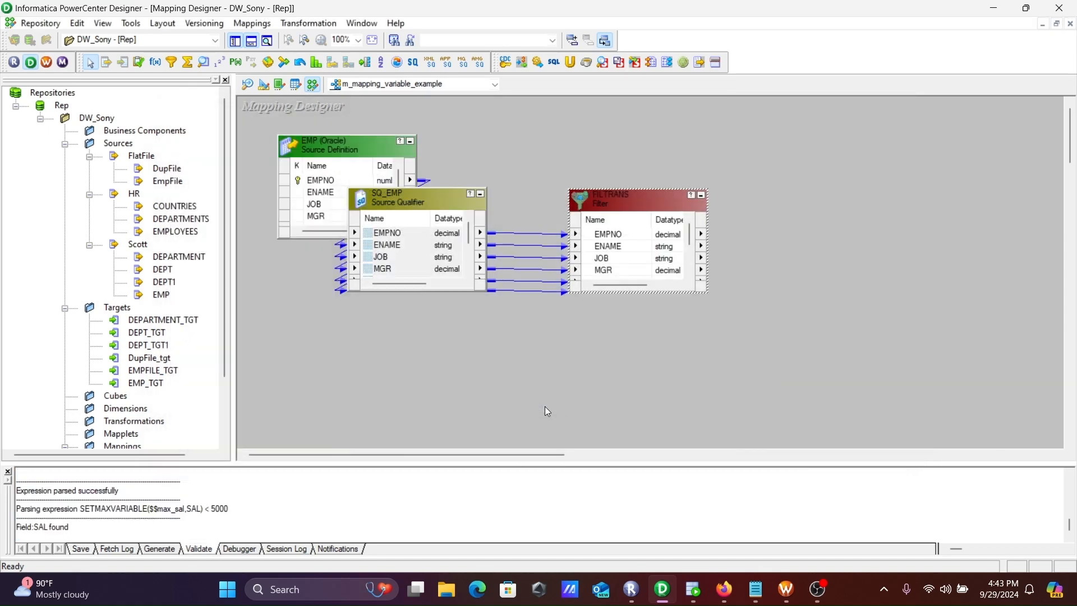
Add the EMP_TGT target to the mapping, link all FILTRANS ports to it, and save the mapping
{"action": "left_click", "coordinate": [143, 383]}
{"action": "left_click_drag", "start_coordinate": [138, 385], "coordinate": [883, 231]}
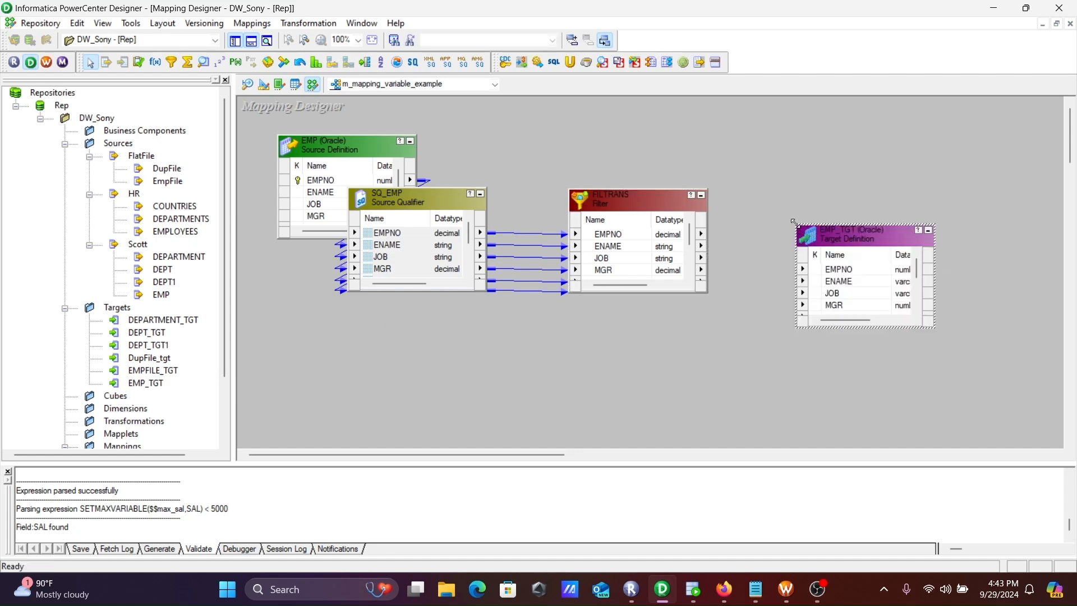
{"action": "right_click", "coordinate": [625, 236]}
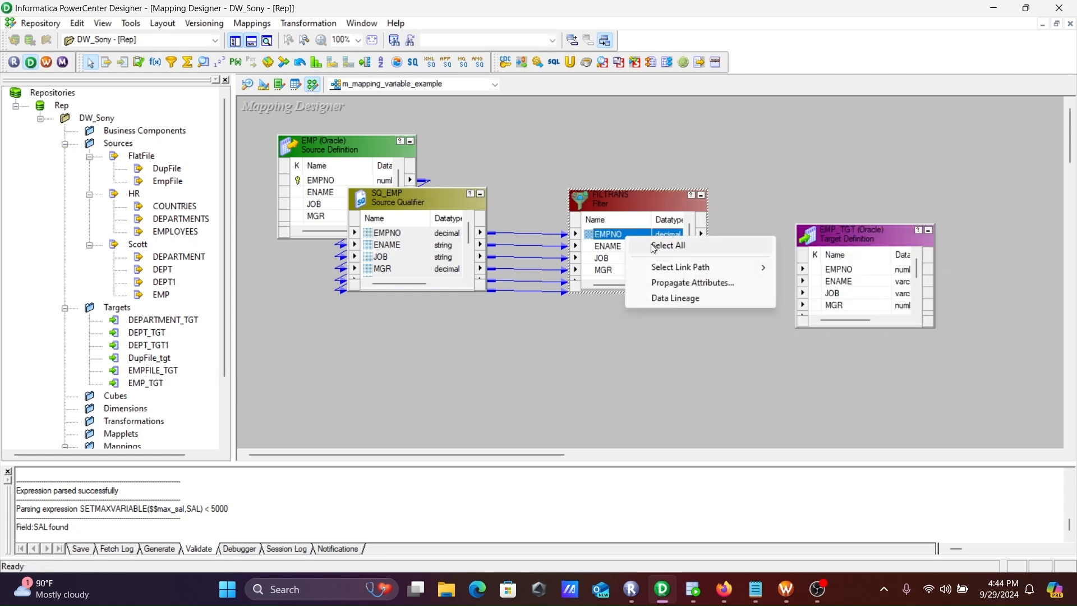
{"action": "left_click", "coordinate": [647, 244]}
{"action": "right_click", "coordinate": [626, 240]}
{"action": "left_click", "coordinate": [645, 247]}
{"action": "left_click_drag", "start_coordinate": [614, 251], "coordinate": [832, 271]}
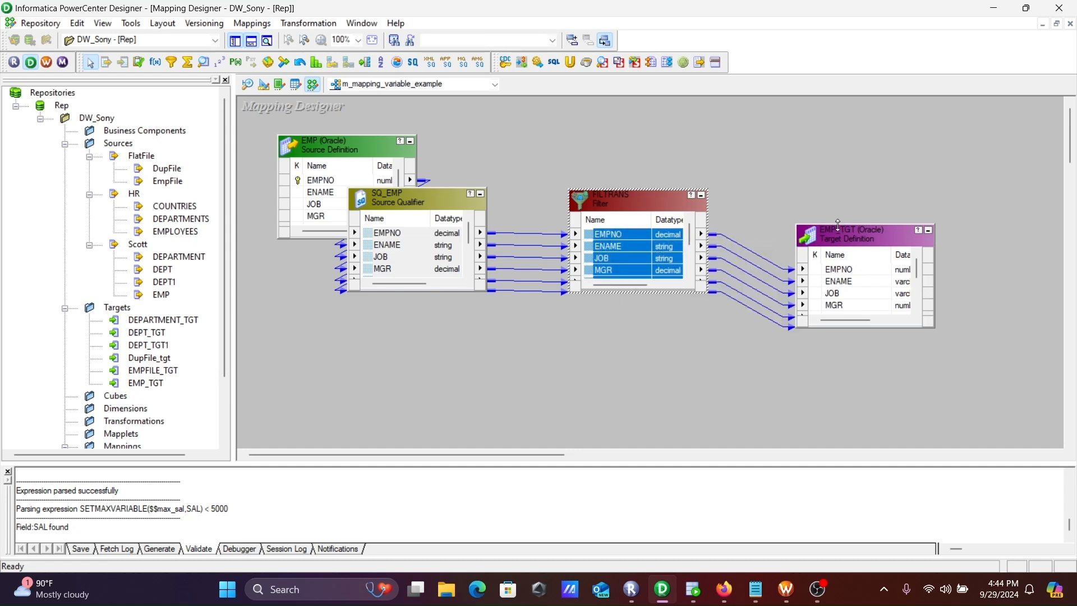
{"action": "left_click_drag", "start_coordinate": [838, 224], "coordinate": [832, 162]}
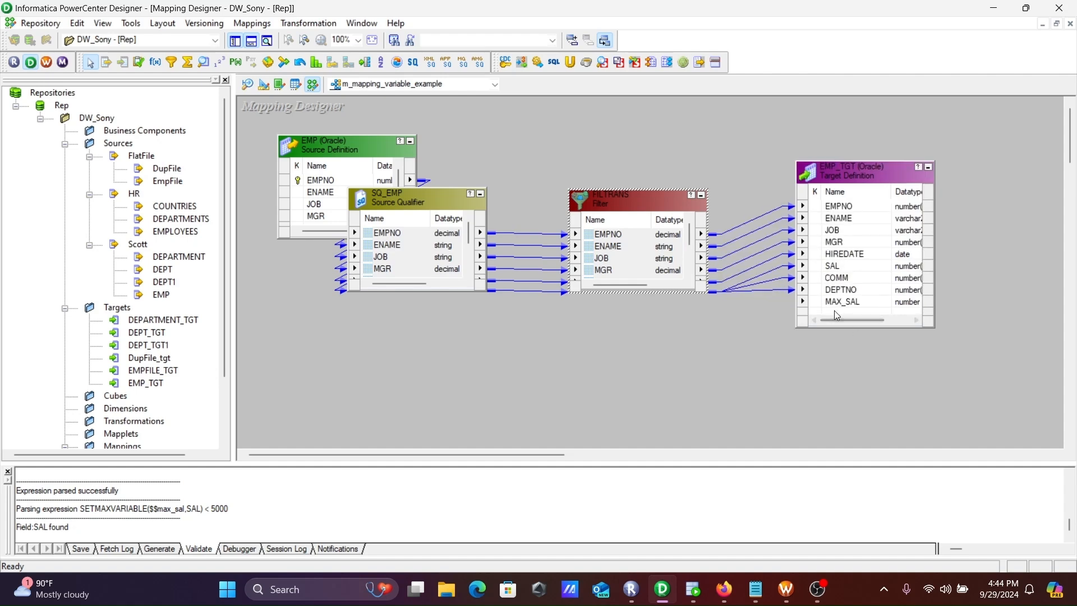
{"action": "key", "text": "ctrl+s"}
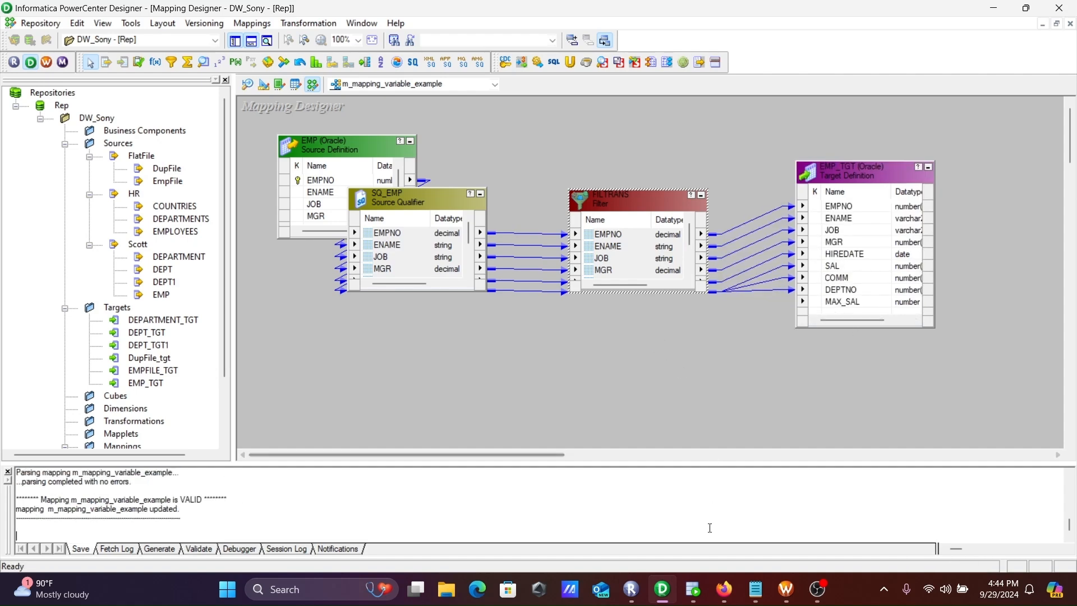
Switch to Workflow Manager, refresh the mapping of session s_m_mapping_variable_example, and save the workflow
{"action": "left_click", "coordinate": [786, 589]}
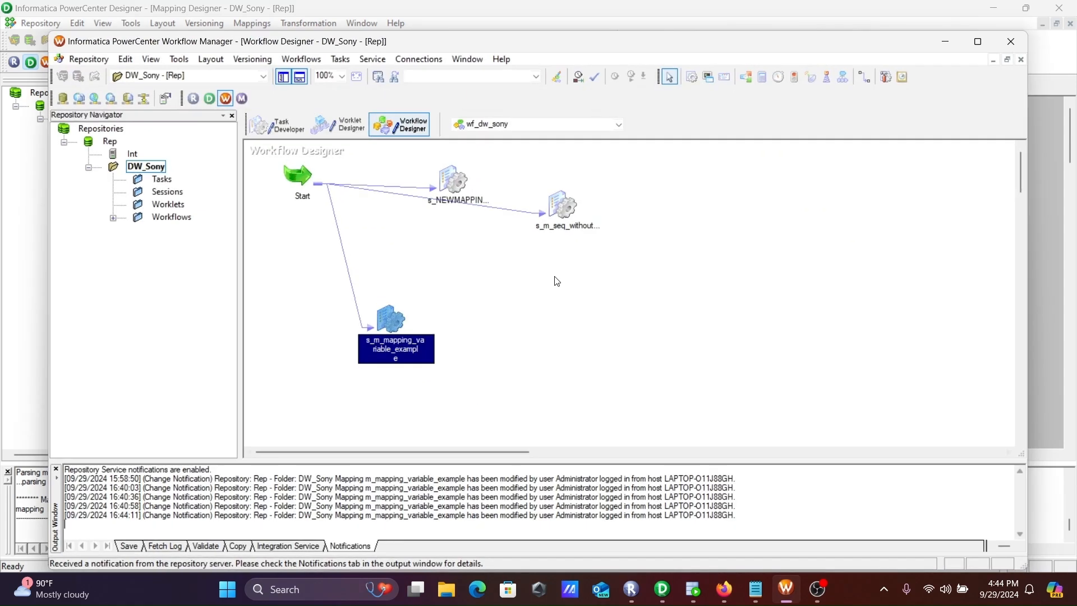
{"action": "right_click", "coordinate": [393, 322]}
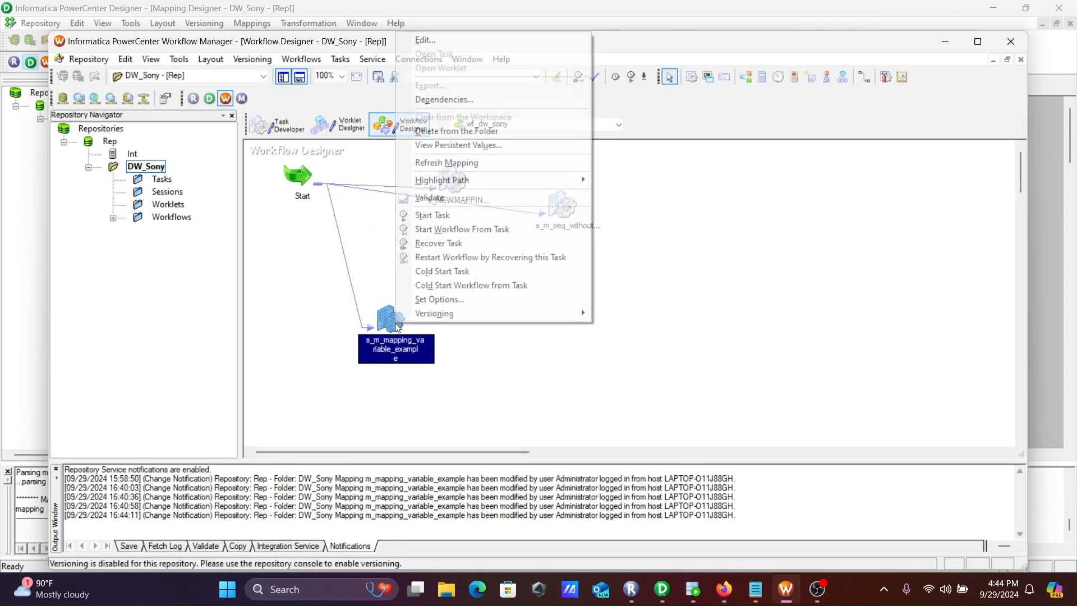
{"action": "left_click", "coordinate": [421, 163]}
{"action": "key", "text": "ctrl+s"}
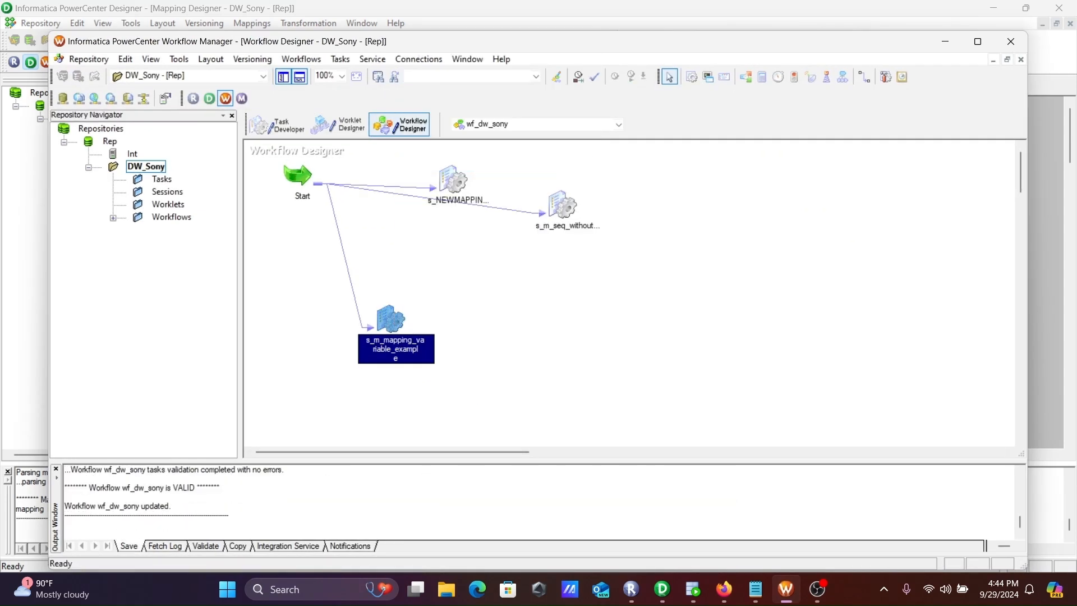
Edit session s_m_mapping_variable_example and set the SQ_EMP source's relational connection to SCOTT
{"action": "double_click", "coordinate": [390, 310]}
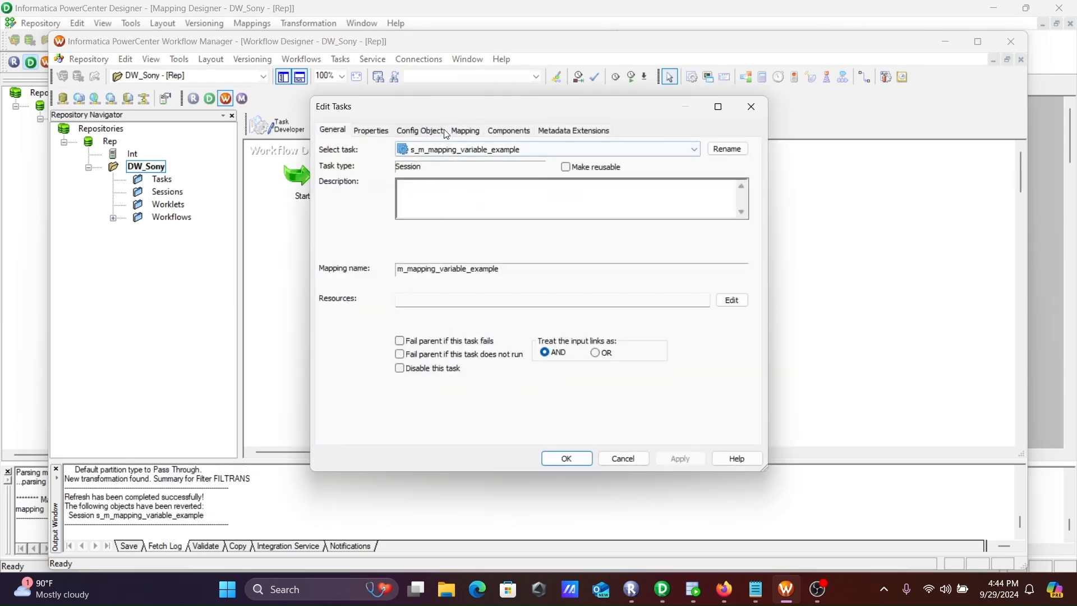
{"action": "left_click", "coordinate": [467, 130]}
{"action": "left_click", "coordinate": [377, 241]}
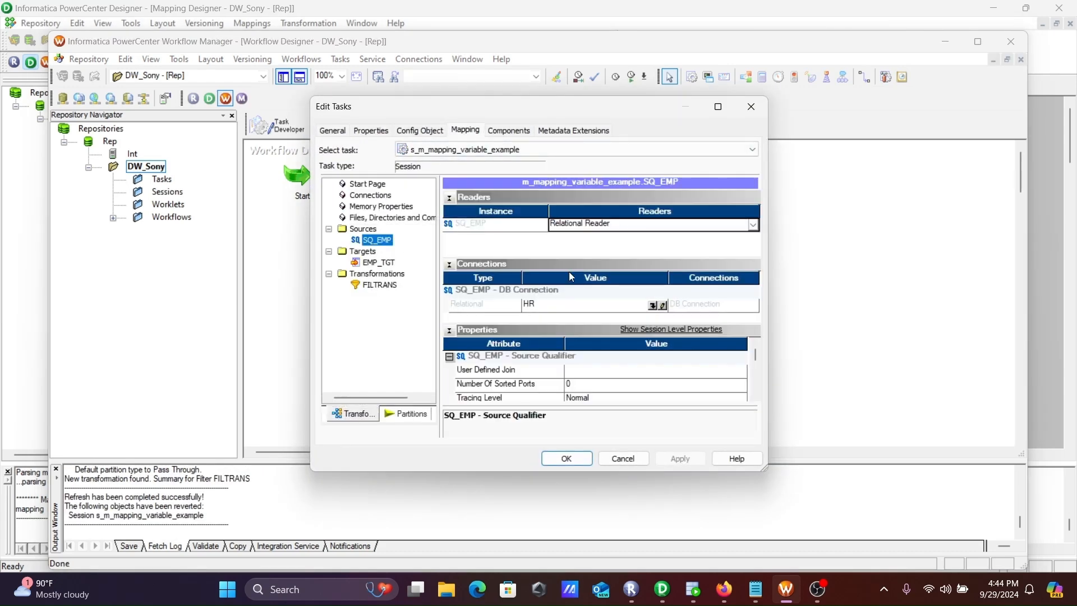
{"action": "left_click", "coordinate": [653, 306]}
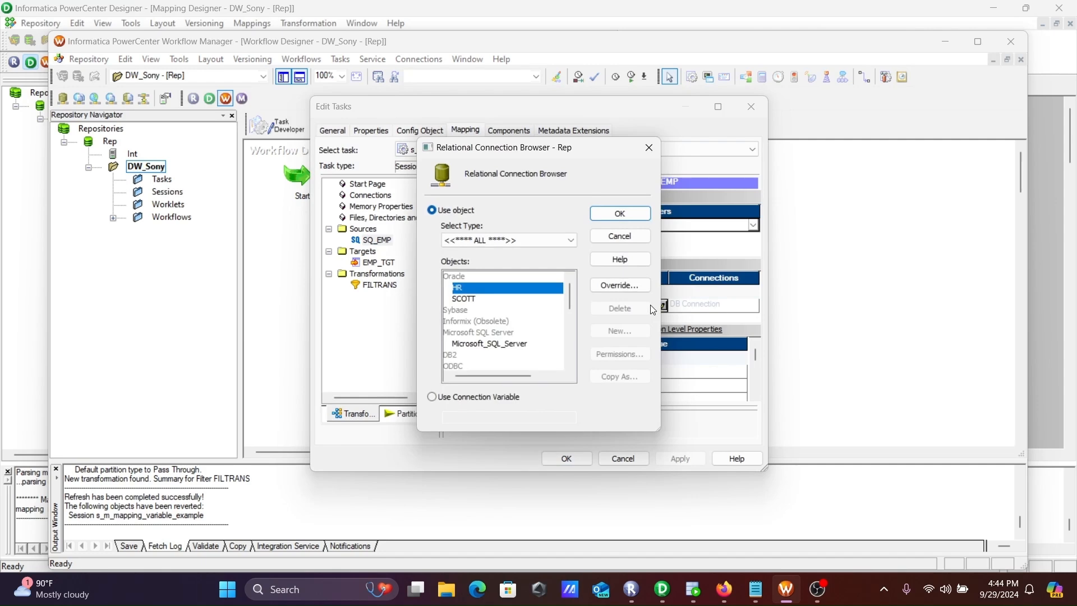
{"action": "left_click", "coordinate": [473, 299]}
{"action": "left_click", "coordinate": [619, 216]}
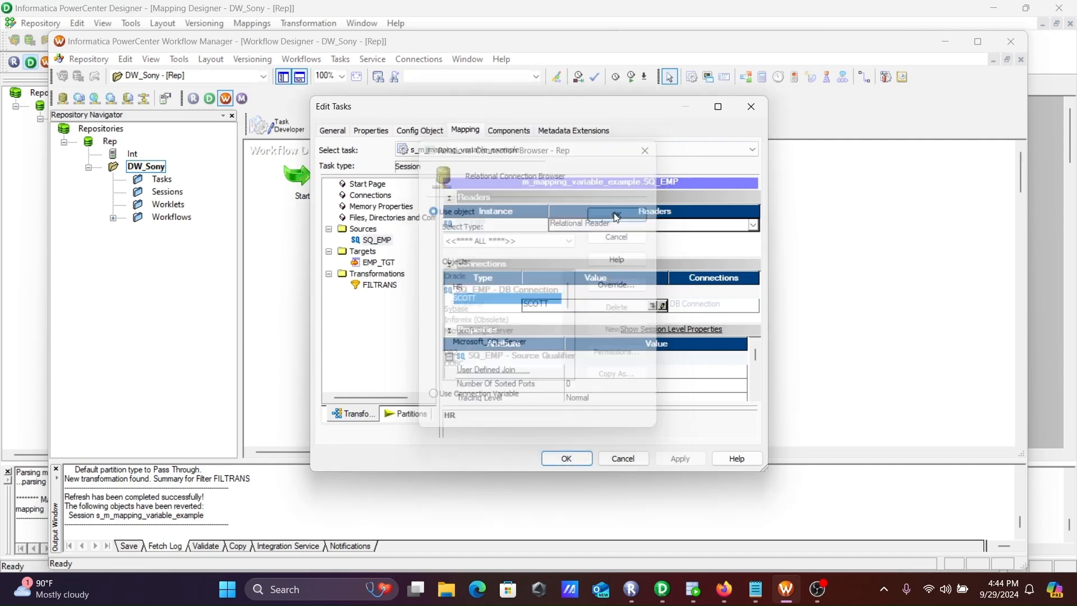
Set the relational connection of the EMP_TGT target to SCOTT
{"action": "left_click", "coordinate": [376, 273]}
{"action": "left_click", "coordinate": [374, 263]}
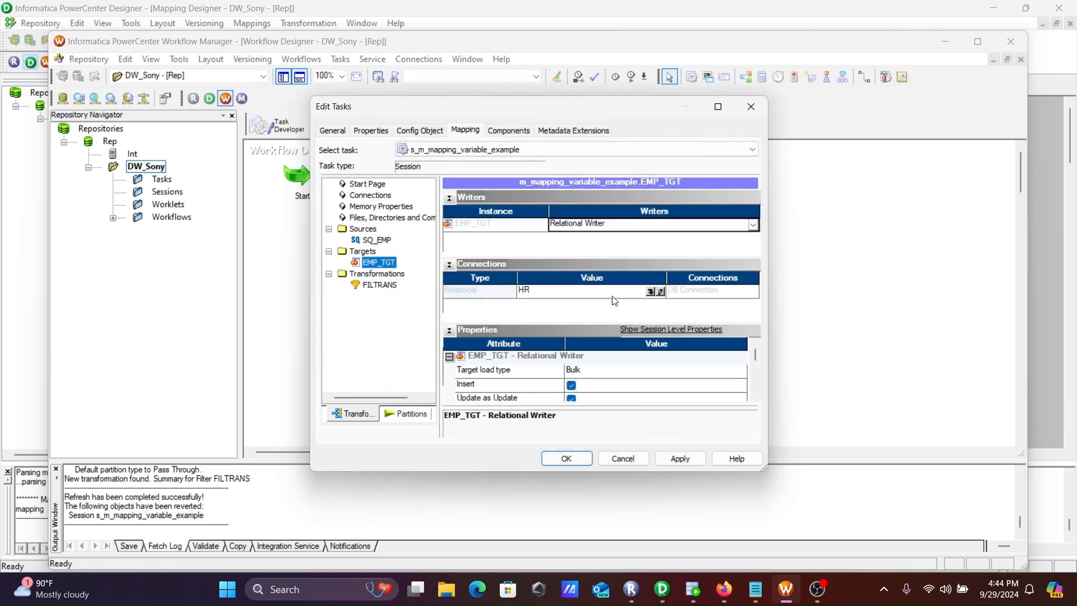
{"action": "left_click", "coordinate": [653, 291]}
{"action": "left_click", "coordinate": [461, 299]}
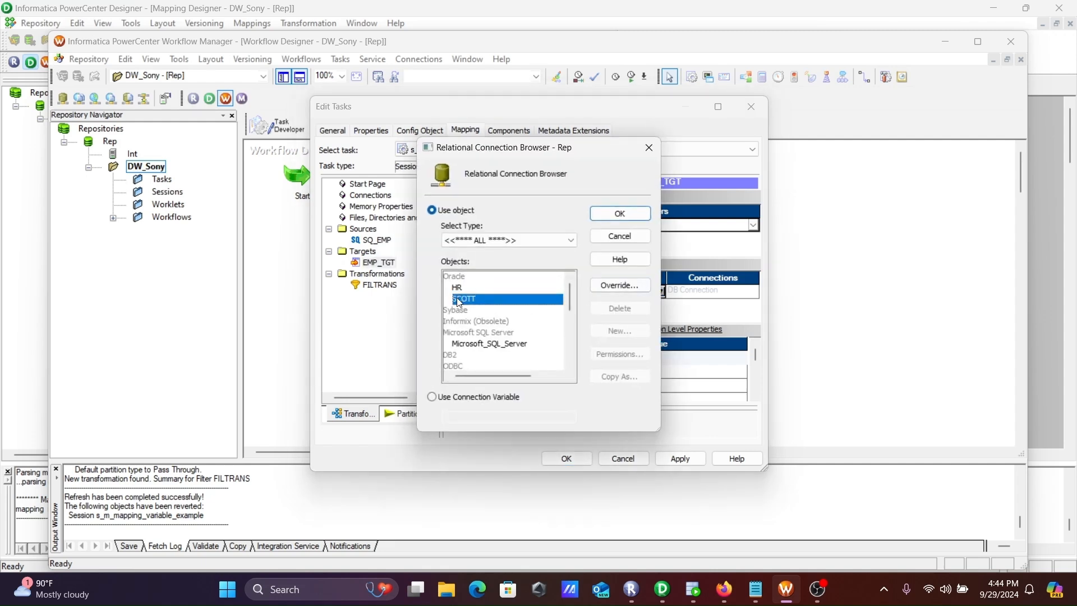
{"action": "left_click", "coordinate": [620, 214]}
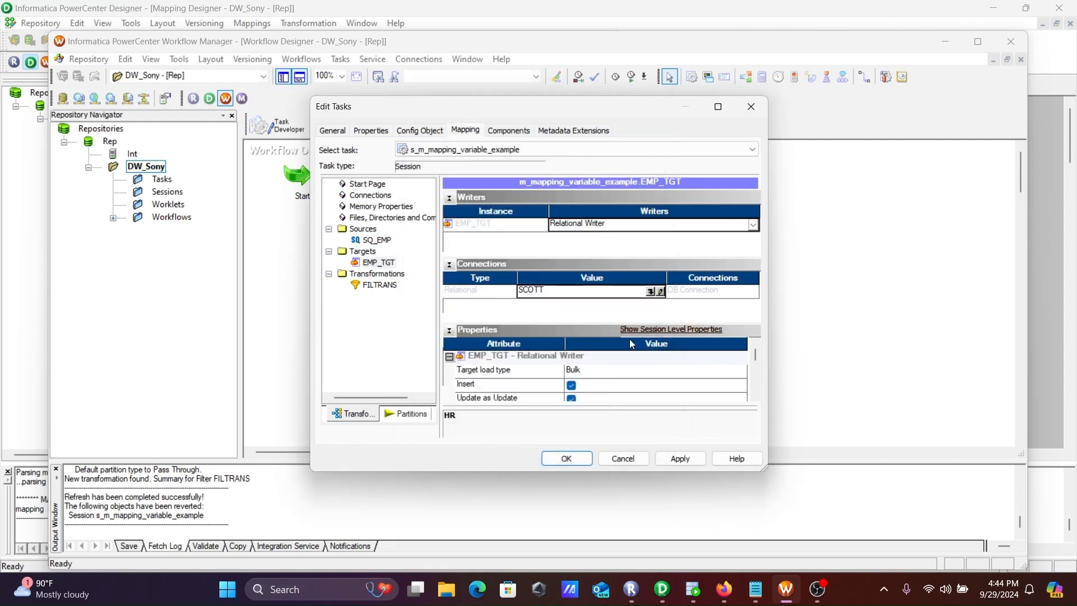
Set EMP_TGT's target load type to Normal, enable the truncate target table option, and save the workflow
{"action": "left_click", "coordinate": [586, 371]}
{"action": "left_click", "coordinate": [589, 372]}
{"action": "left_click", "coordinate": [592, 386]}
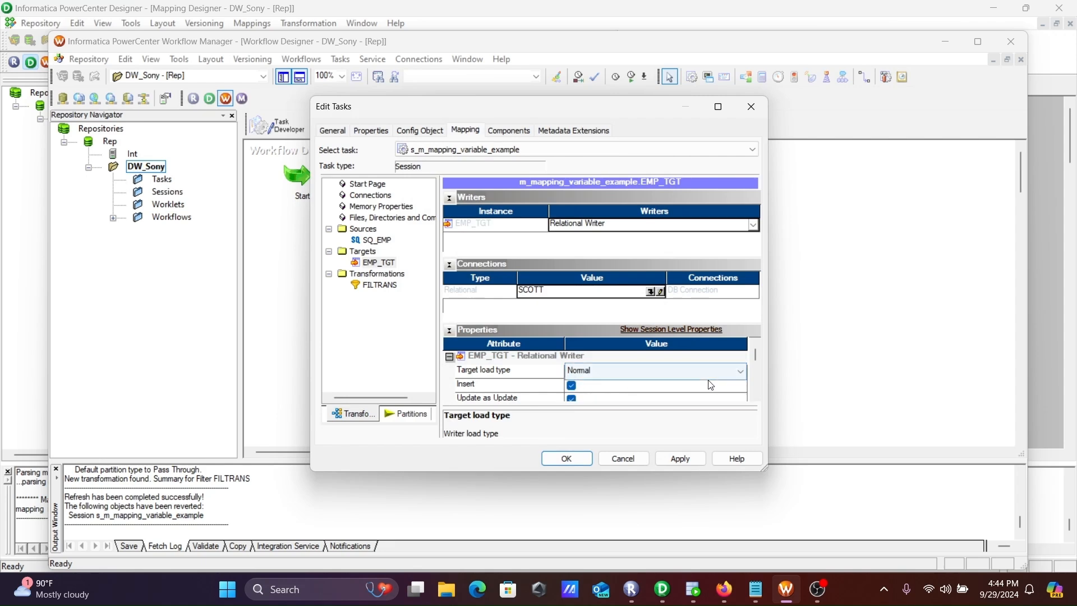
{"action": "left_click", "coordinate": [755, 396]}
{"action": "left_click", "coordinate": [755, 396]}
{"action": "left_click", "coordinate": [755, 396]}
{"action": "left_click", "coordinate": [755, 395]}
{"action": "left_click", "coordinate": [755, 396]}
{"action": "left_click", "coordinate": [571, 385]}
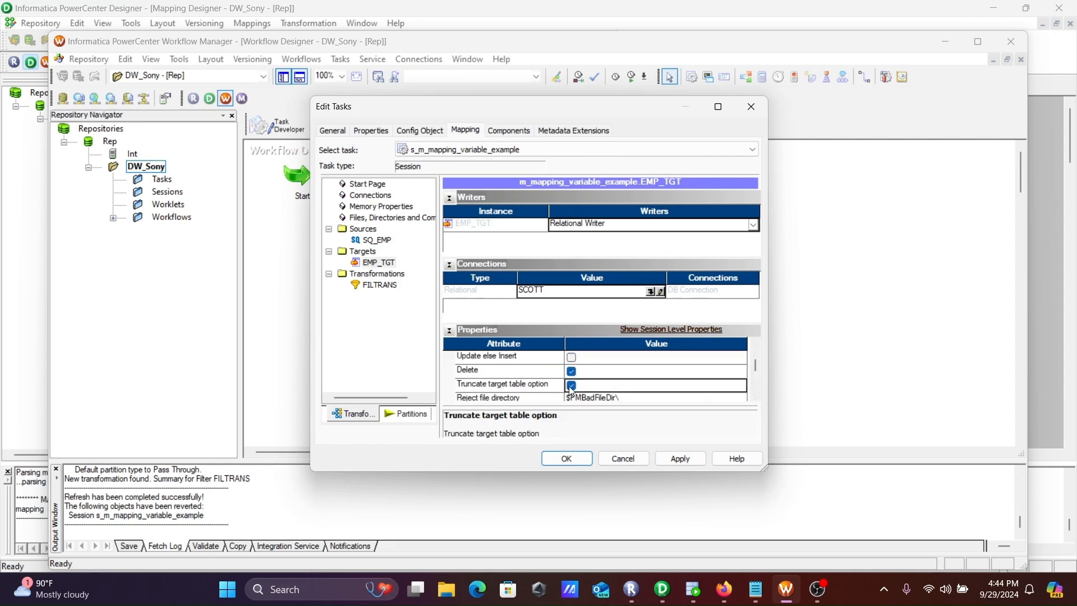
{"action": "left_click", "coordinate": [694, 461]}
{"action": "left_click", "coordinate": [565, 459]}
{"action": "key", "text": "ctrl+s"}
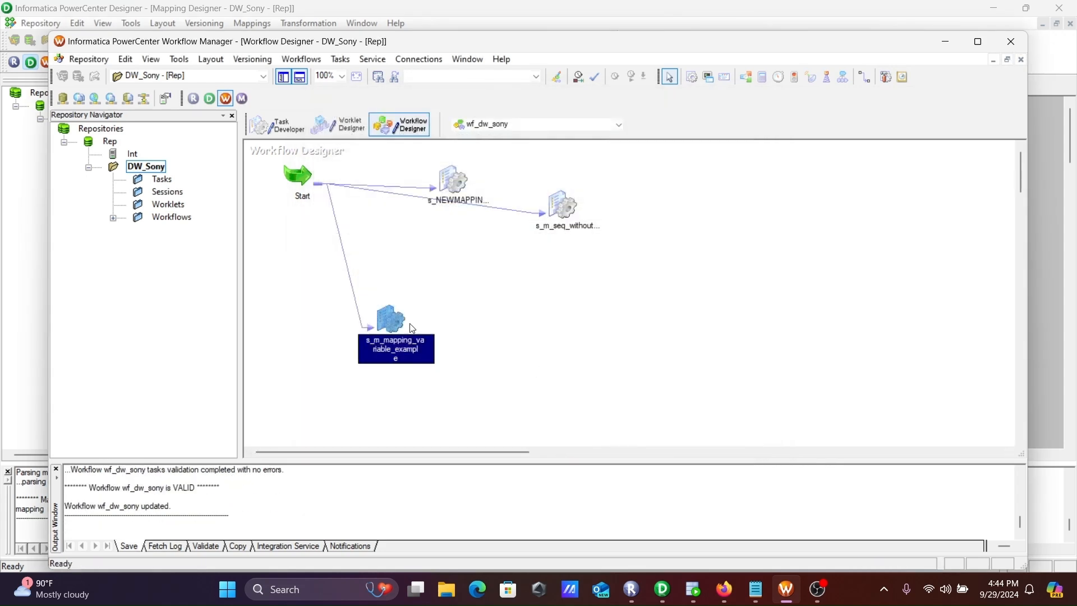
Start the s_m_mapping_variable_example task and view its source/target statistics in Workflow Monitor
{"action": "right_click", "coordinate": [392, 318]}
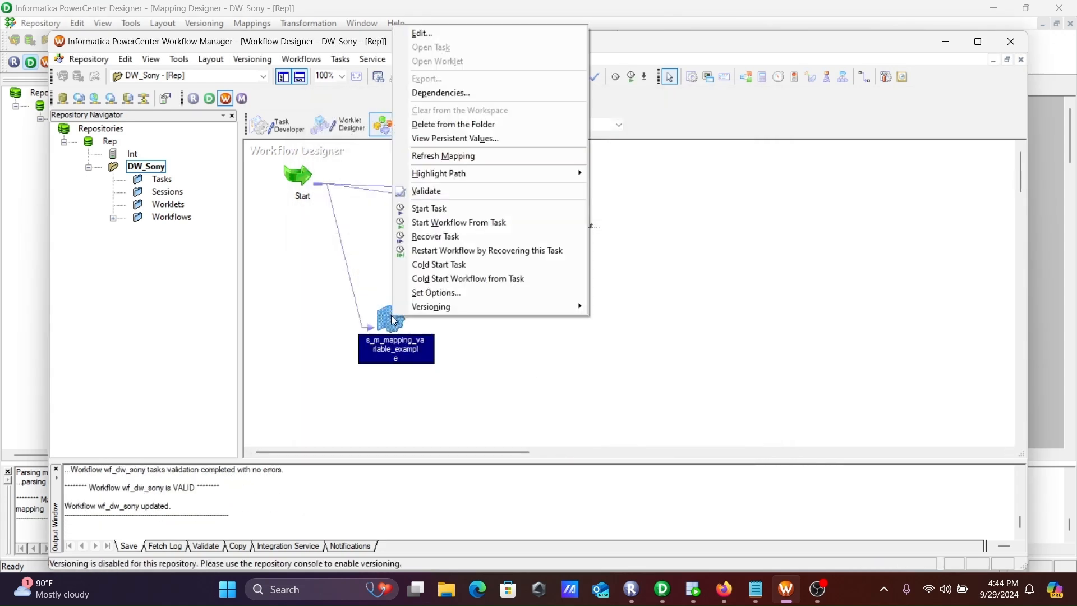
{"action": "left_click", "coordinate": [441, 209]}
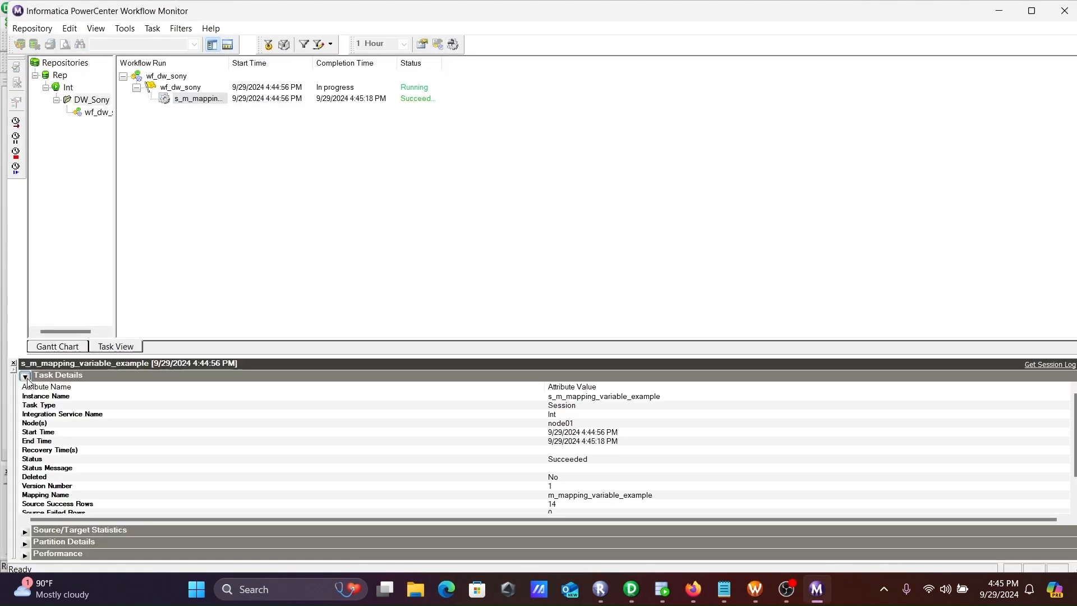
{"action": "left_click", "coordinate": [24, 376]}
{"action": "left_click", "coordinate": [25, 388]}
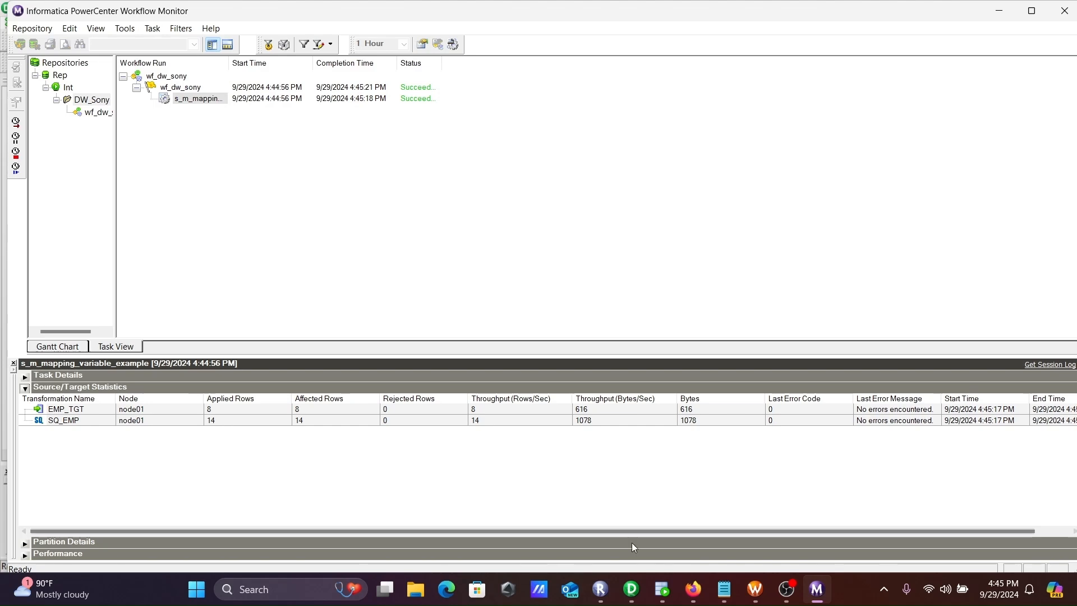
Switch to Oracle SQL Developer and run "select * from emp_tgt;" to review the loaded salaries
{"action": "left_click", "coordinate": [661, 588]}
{"action": "left_click_drag", "start_coordinate": [377, 127], "coordinate": [255, 114]}
{"action": "left_click", "coordinate": [229, 88]}
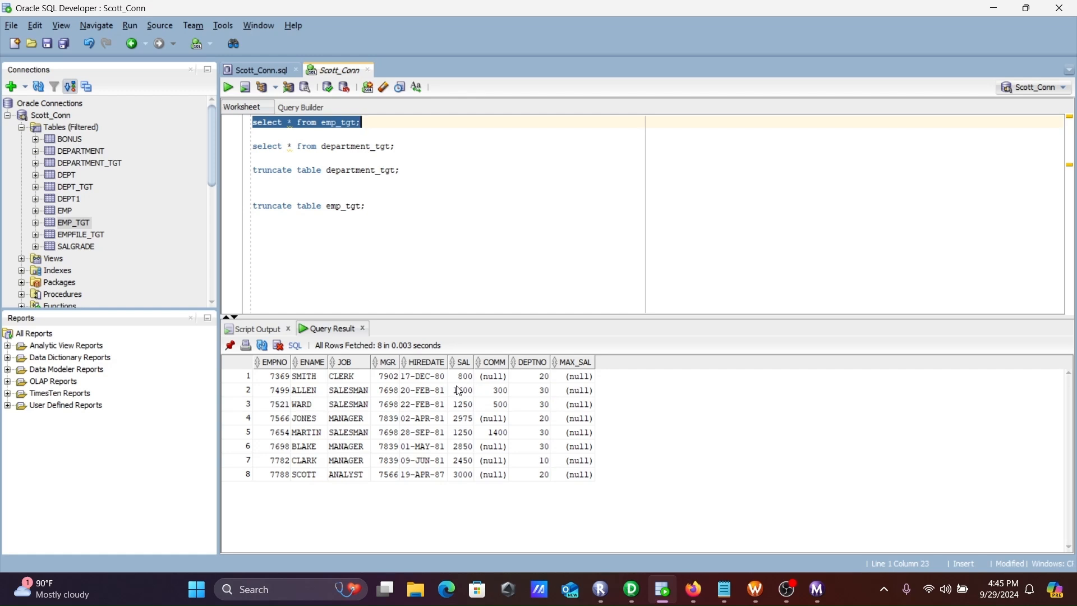
{"action": "left_click", "coordinate": [466, 480]}
Switch to PowerCenter Designer and declare a new mapping variable named $$min_sal
{"action": "left_click", "coordinate": [632, 589]}
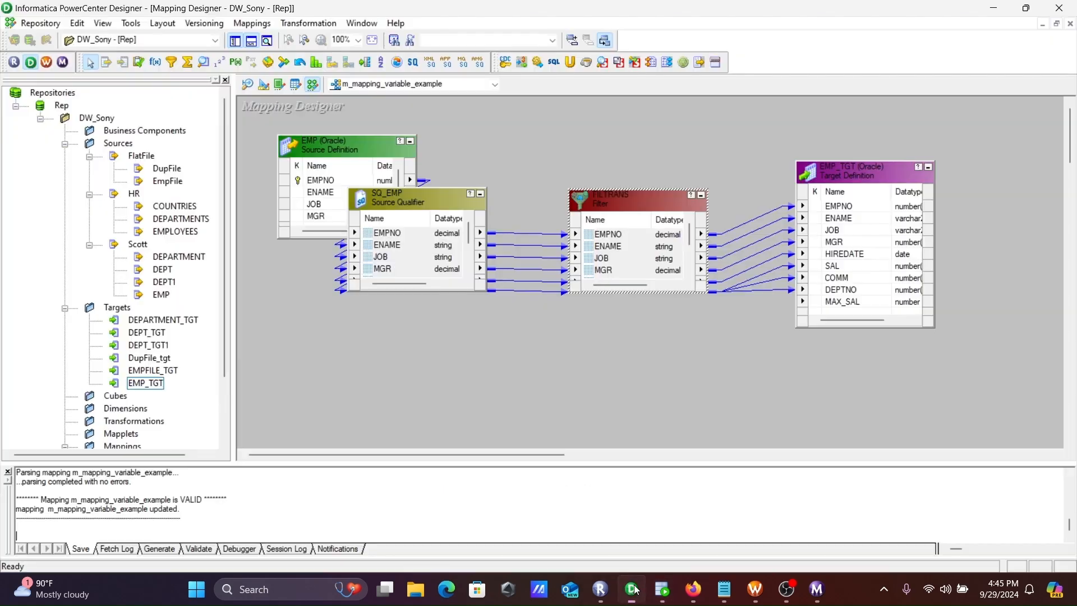
{"action": "left_click", "coordinate": [268, 27]}
{"action": "left_click", "coordinate": [281, 185]}
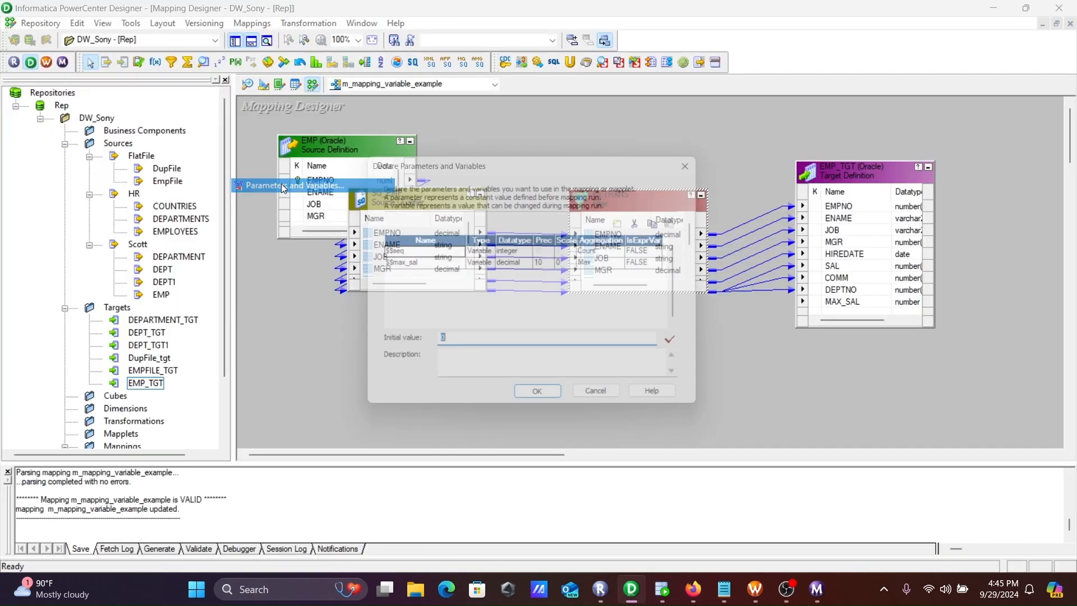
{"action": "left_click", "coordinate": [443, 267]}
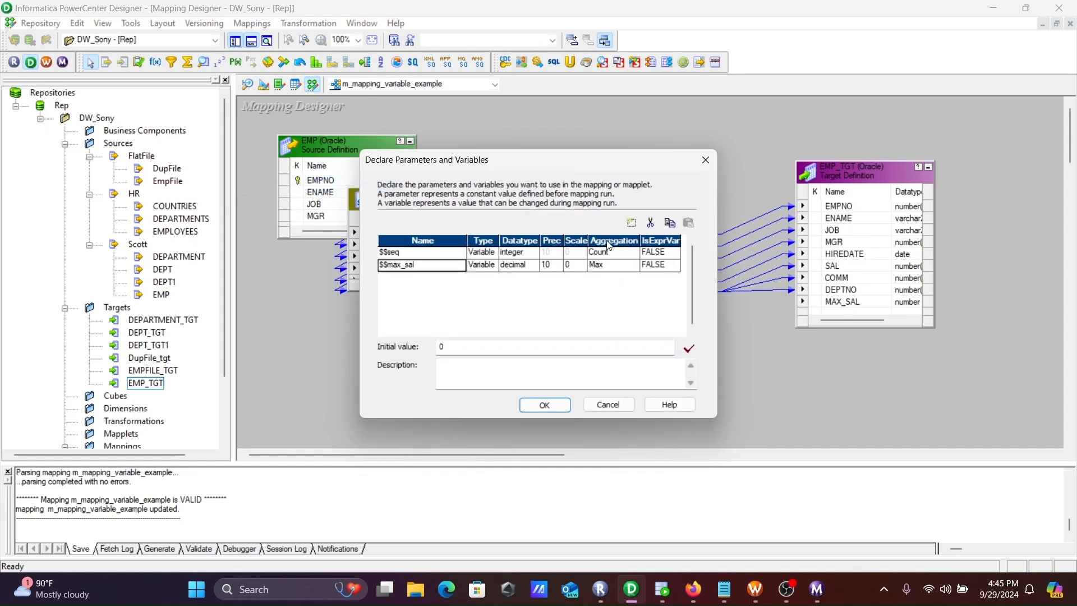
{"action": "left_click", "coordinate": [629, 228]}
{"action": "left_click", "coordinate": [451, 275]}
{"action": "left_click_drag", "start_coordinate": [451, 275], "coordinate": [392, 276]}
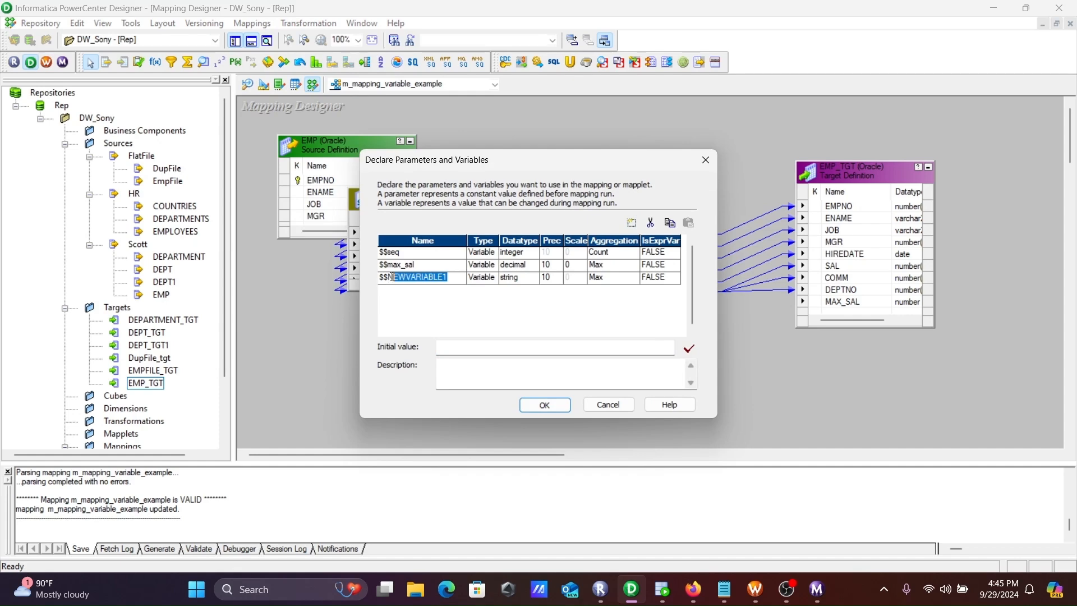
{"action": "key", "text": "BackSpace"}
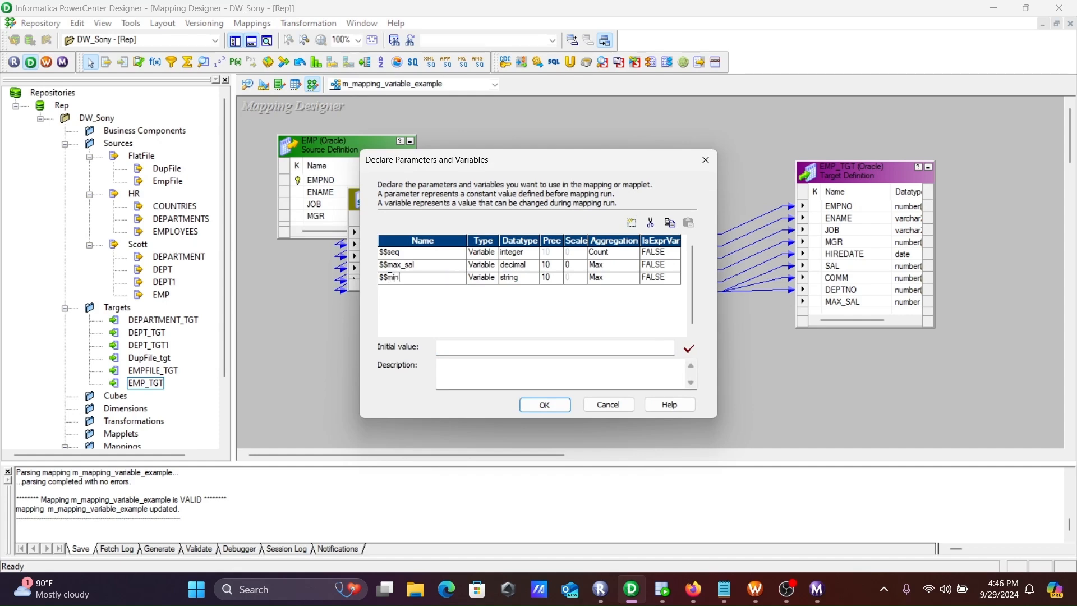
{"action": "type", "text": "min_sal"}
{"action": "left_click", "coordinate": [615, 278]}
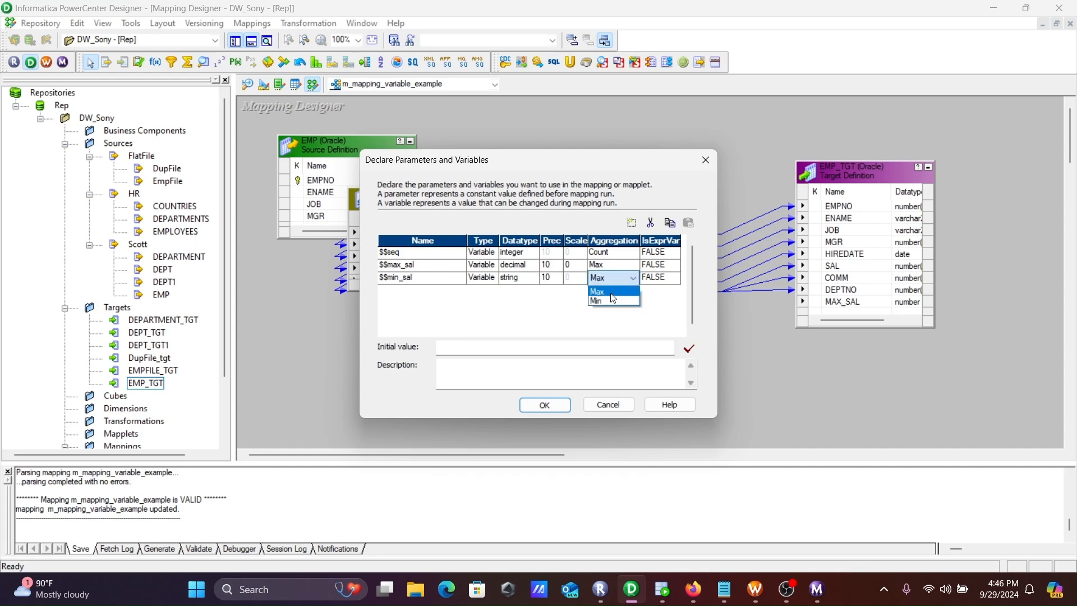
{"action": "left_click", "coordinate": [613, 301]}
{"action": "left_click", "coordinate": [521, 281]}
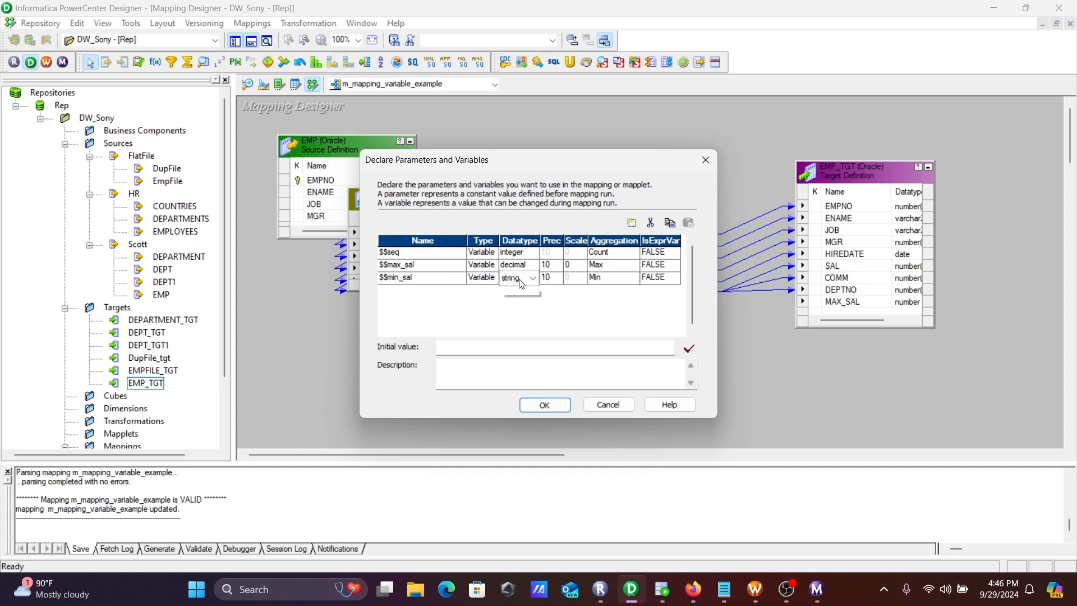
{"action": "left_click", "coordinate": [521, 282]}
{"action": "left_click", "coordinate": [524, 306]}
{"action": "left_click", "coordinate": [457, 346]}
{"action": "type", "text": "100000000000"}
{"action": "left_click", "coordinate": [543, 406]}
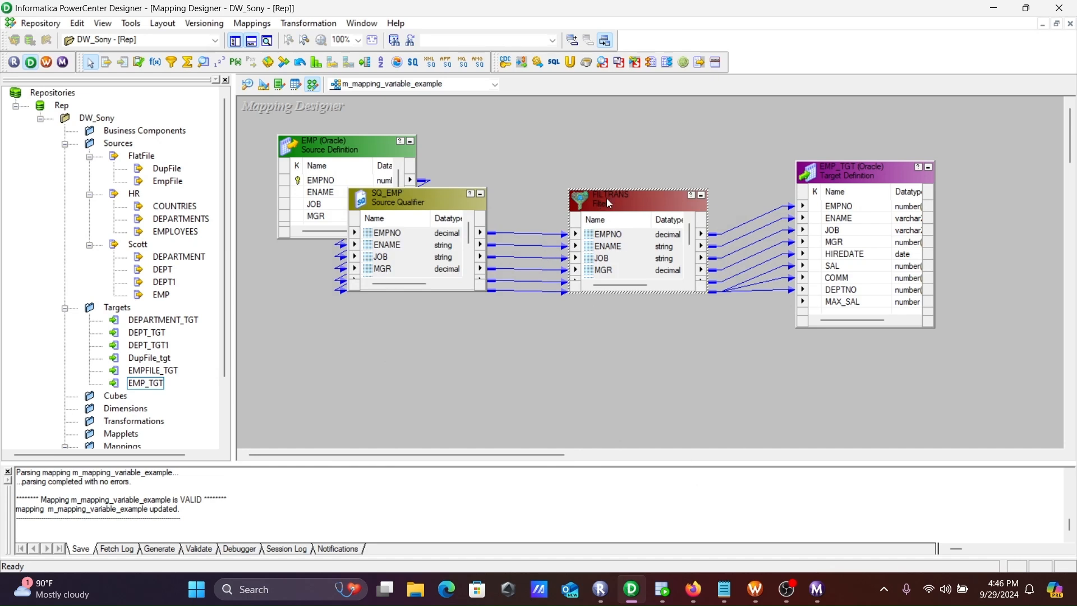
Delete FILTRANS from the mapping and place an Expression transformation between SQ_EMP and EMP_TGT
{"action": "key", "text": "Delete"}
{"action": "left_click", "coordinate": [573, 323]}
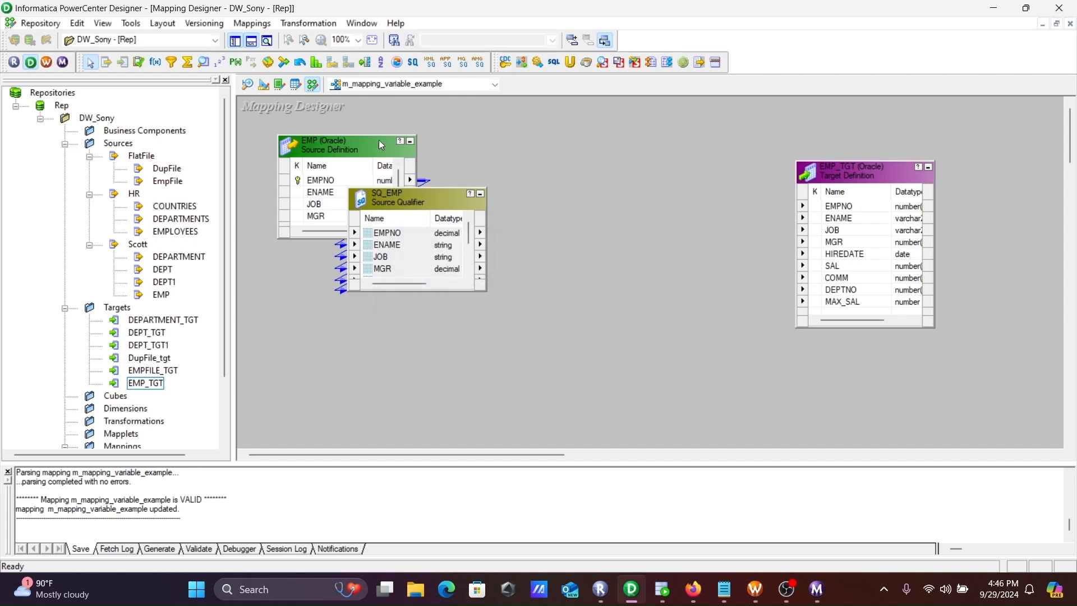
{"action": "left_click", "coordinate": [157, 66]}
{"action": "left_click", "coordinate": [562, 210]}
Link all SQ_EMP ports to the new Expression transformation
{"action": "right_click", "coordinate": [435, 234]}
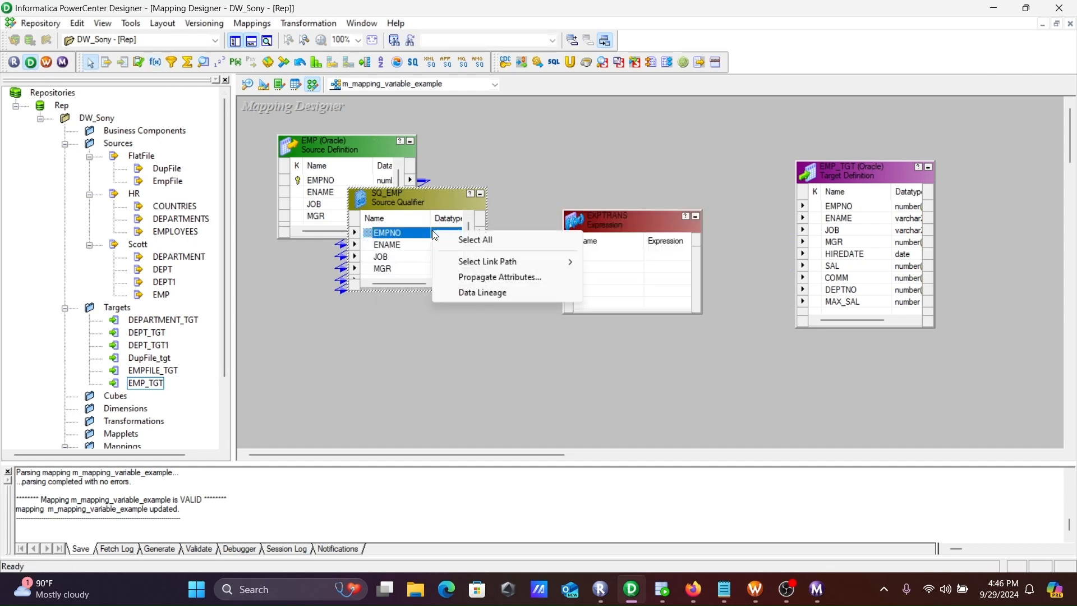
{"action": "left_click", "coordinate": [466, 239]}
{"action": "left_click_drag", "start_coordinate": [608, 248], "coordinate": [608, 250]}
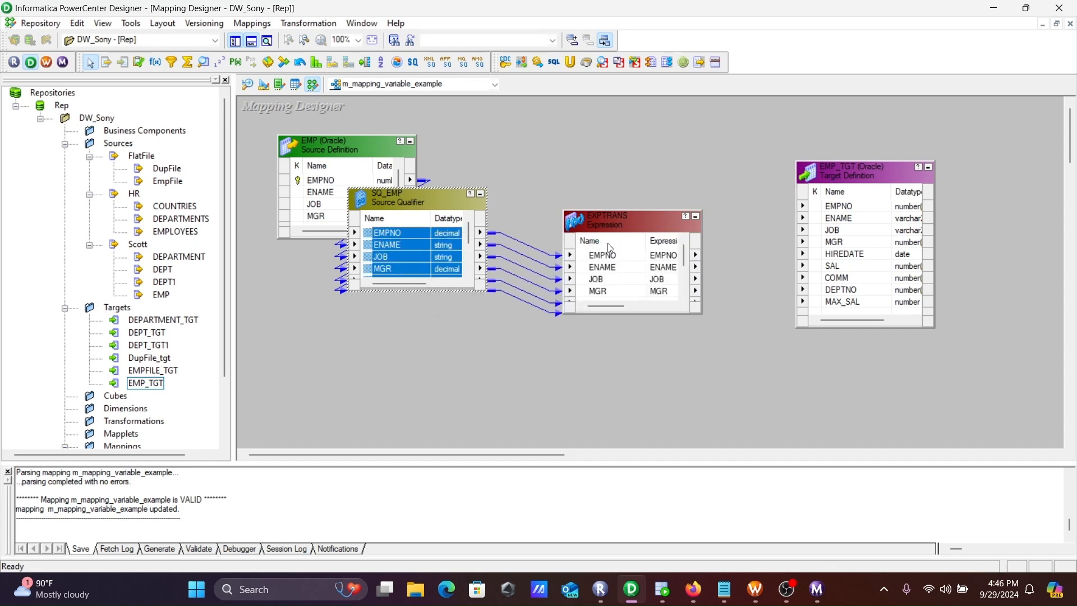
Add a decimal port named min_sal to the EXPTRANS Expression transformation and make it output-only
{"action": "double_click", "coordinate": [606, 225]}
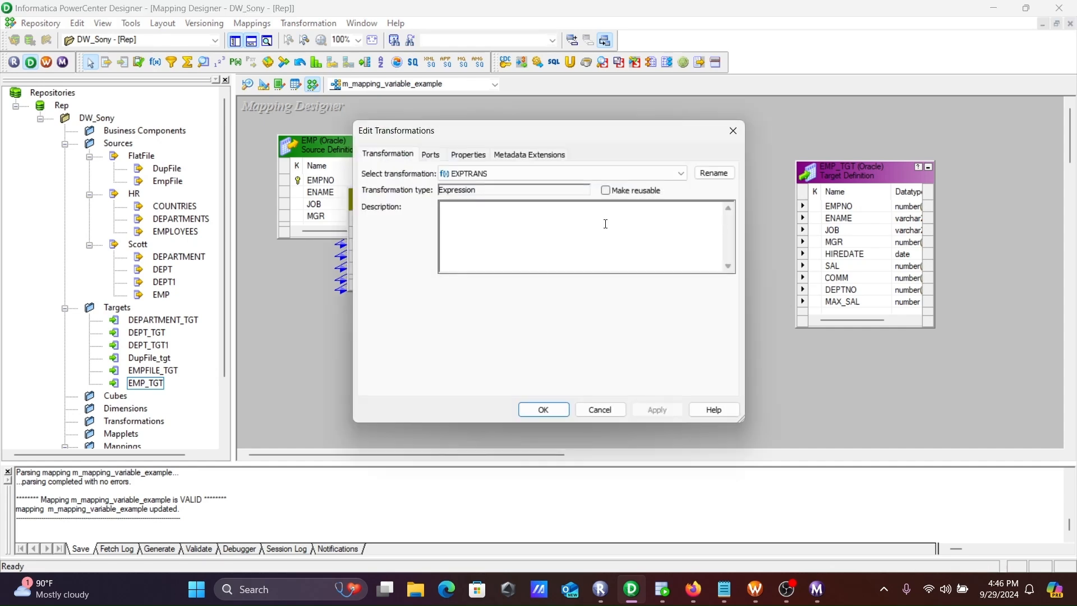
{"action": "left_click", "coordinate": [431, 157]}
{"action": "left_click", "coordinate": [428, 308]}
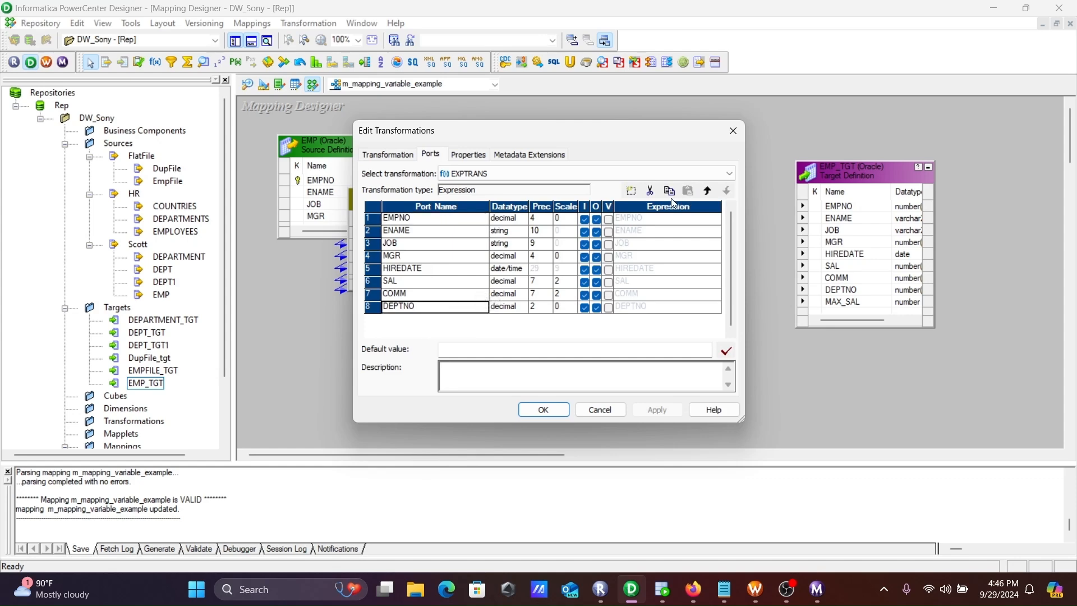
{"action": "left_click", "coordinate": [631, 191]}
{"action": "left_click", "coordinate": [516, 323]}
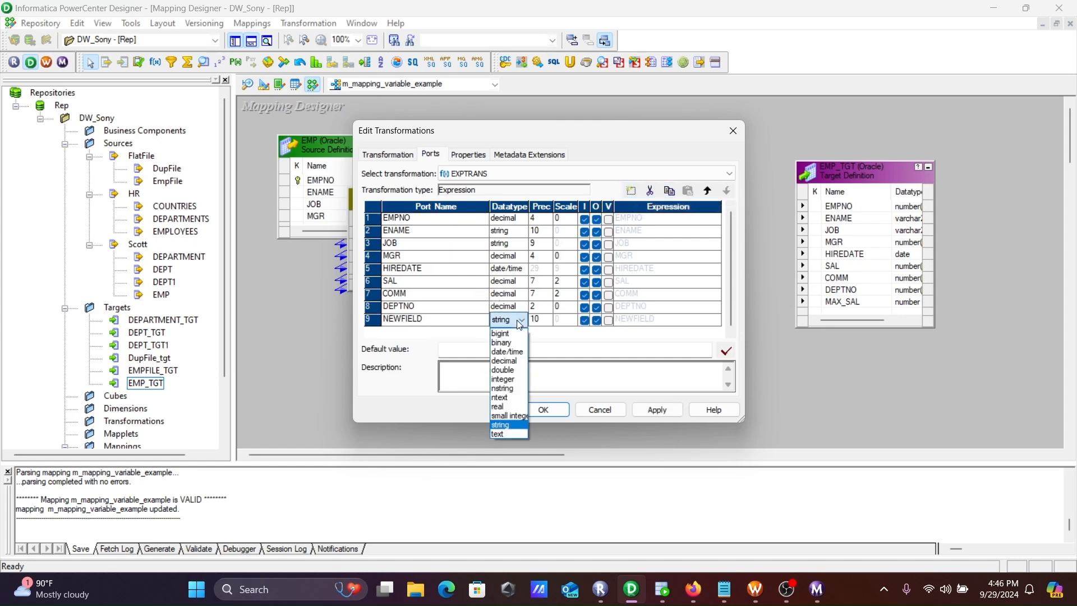
{"action": "left_click", "coordinate": [509, 362]}
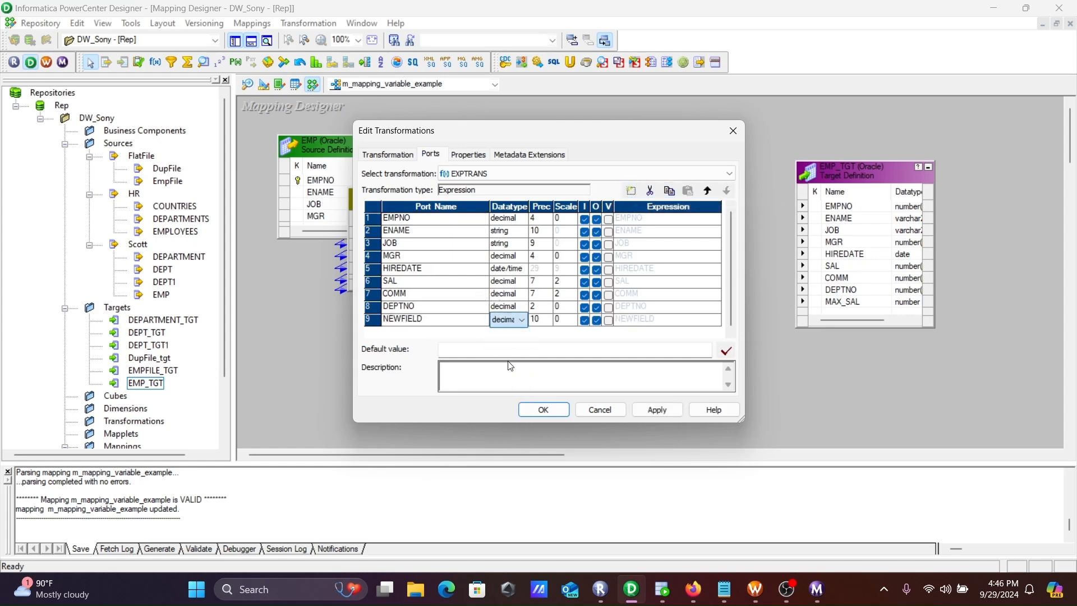
{"action": "left_click", "coordinate": [424, 319]}
{"action": "type", "text": "min_"}
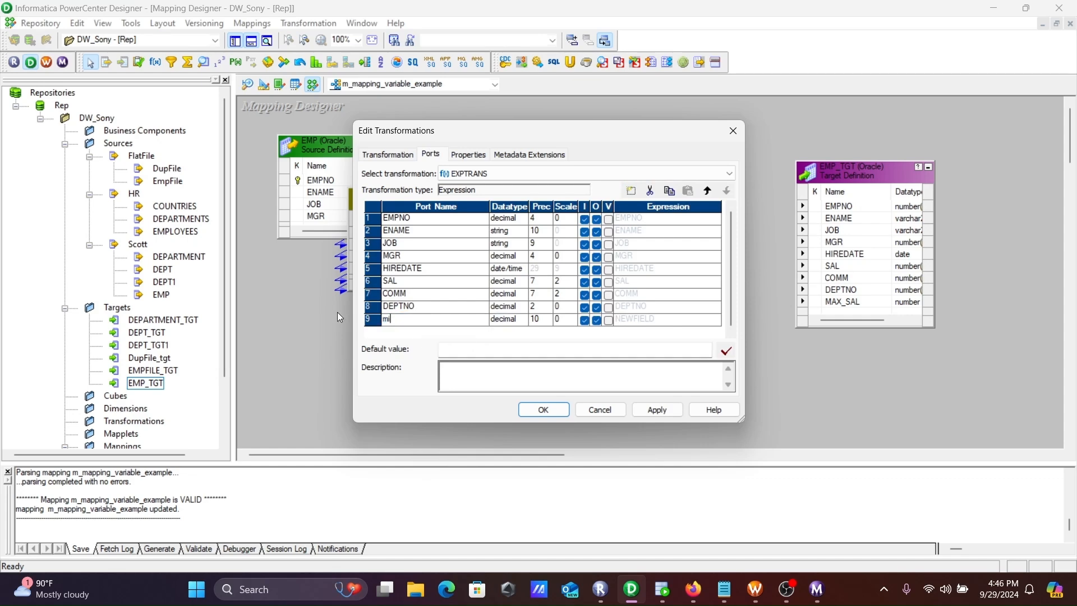
{"action": "type", "text": "sal"}
{"action": "left_click", "coordinate": [584, 323]}
{"action": "left_click", "coordinate": [585, 325]}
Replace the default expression of the min_sal port with the SETMINVARIABLE function
{"action": "left_click", "coordinate": [665, 318]}
{"action": "left_click", "coordinate": [716, 320]}
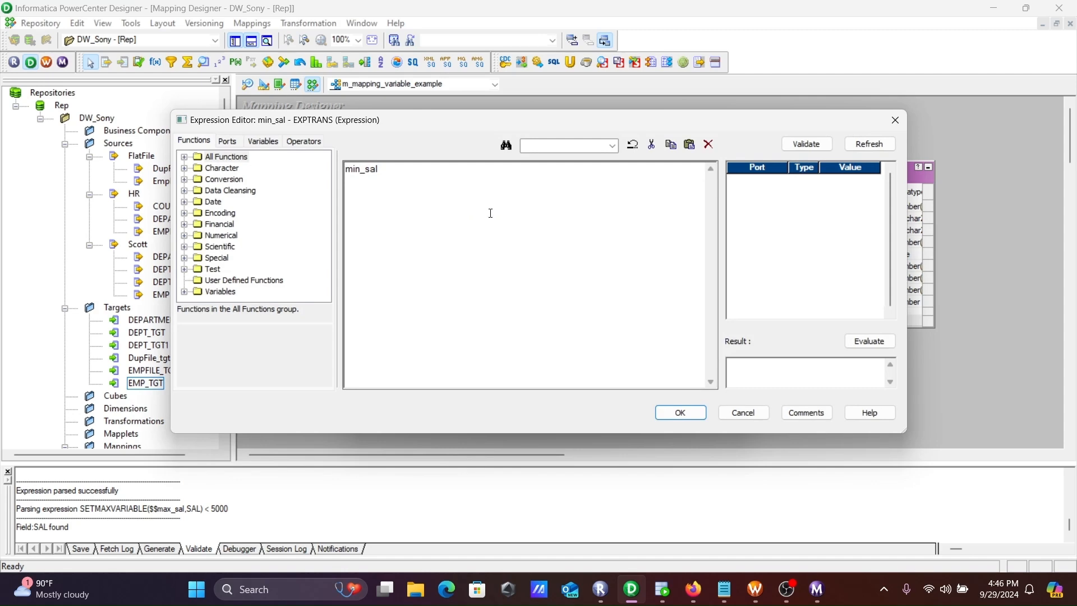
{"action": "key", "text": "ctrl+a"}
{"action": "key", "text": "Delete"}
{"action": "left_click", "coordinate": [184, 292]}
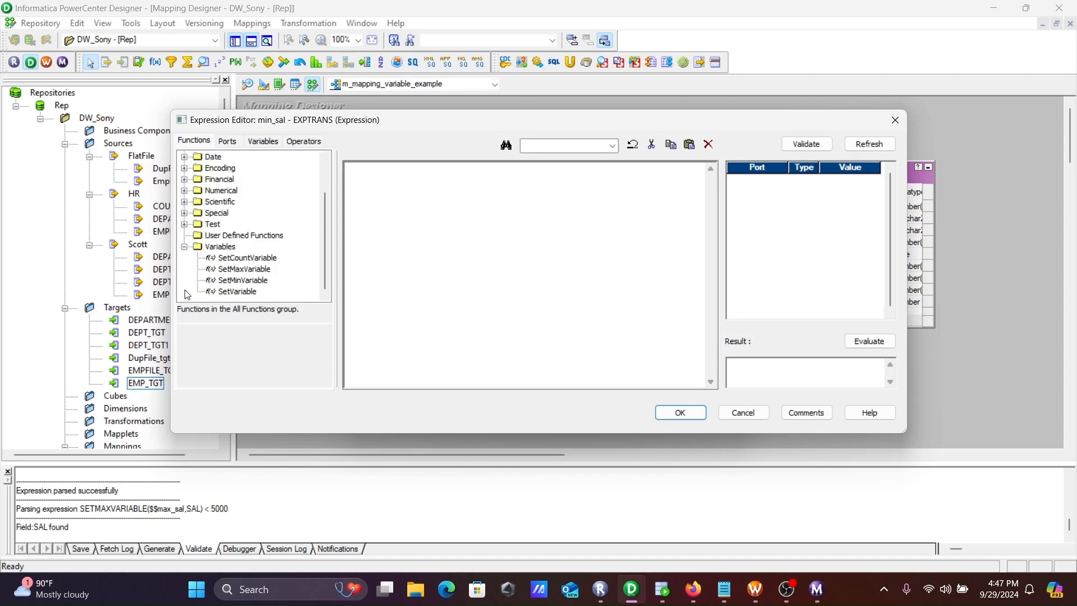
{"action": "double_click", "coordinate": [242, 280]}
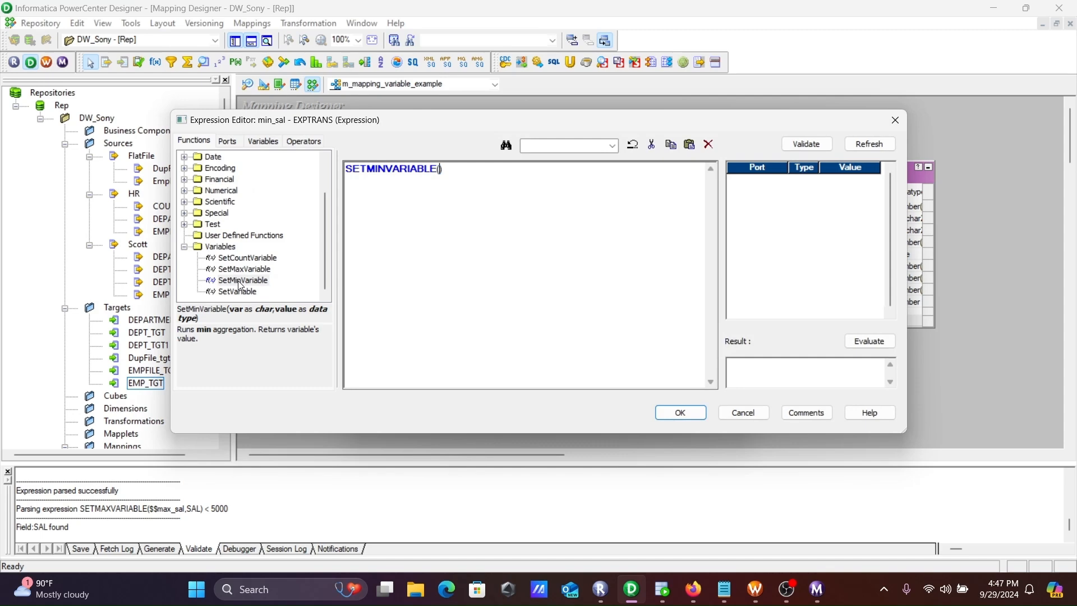
Complete the min_sal expression as SETMINVARIABLE($$min_sal,SAL) and accept the changes to EXPTRANS
{"action": "left_click", "coordinate": [263, 141]}
{"action": "left_click", "coordinate": [185, 169]}
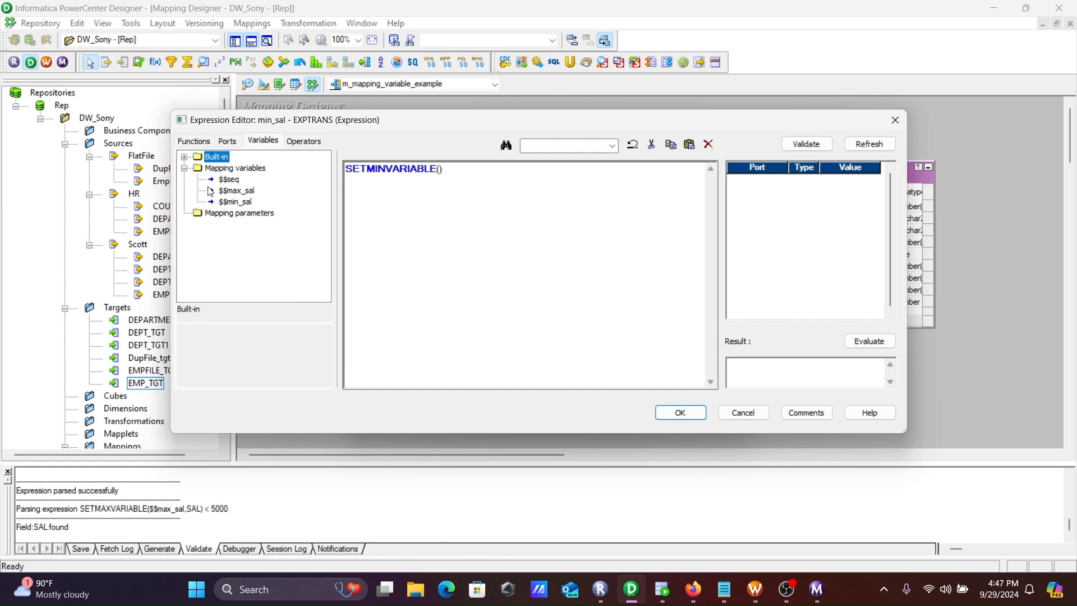
{"action": "double_click", "coordinate": [230, 201]}
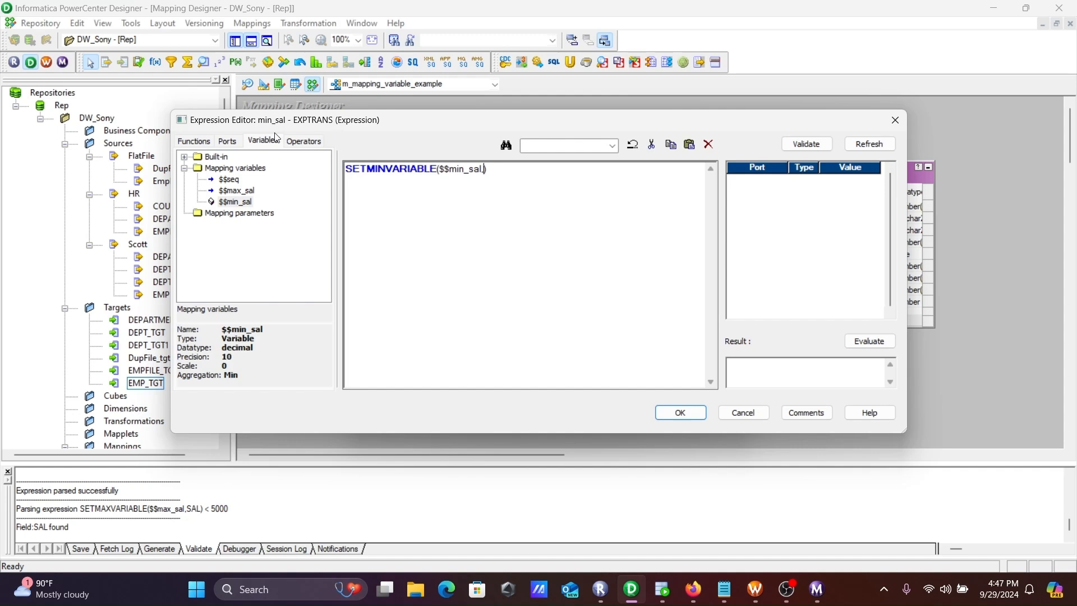
{"action": "left_click", "coordinate": [227, 142]}
{"action": "double_click", "coordinate": [224, 224]}
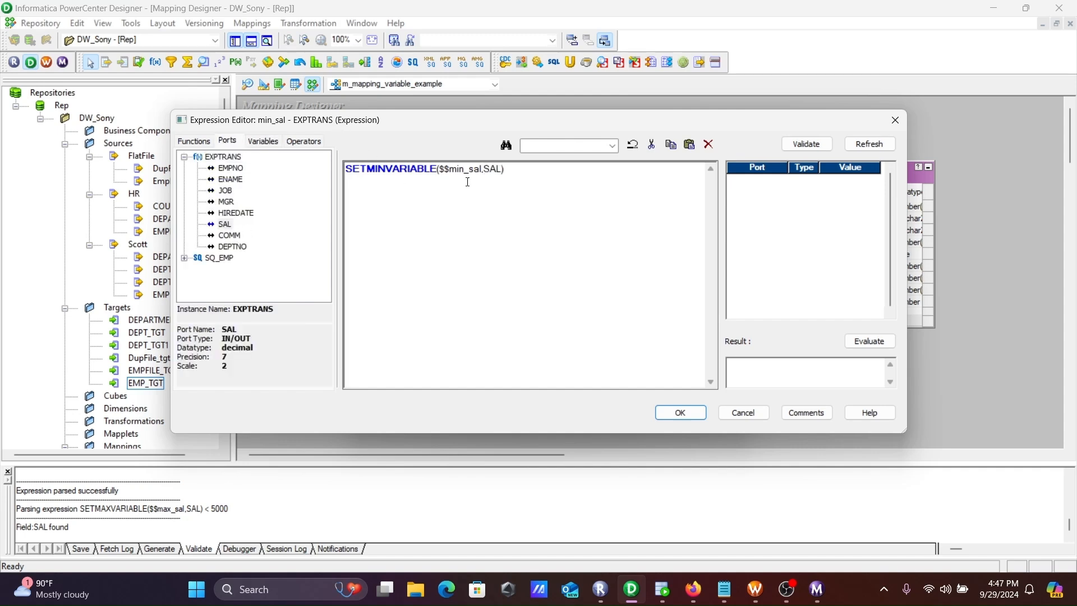
{"action": "left_click", "coordinate": [681, 413]}
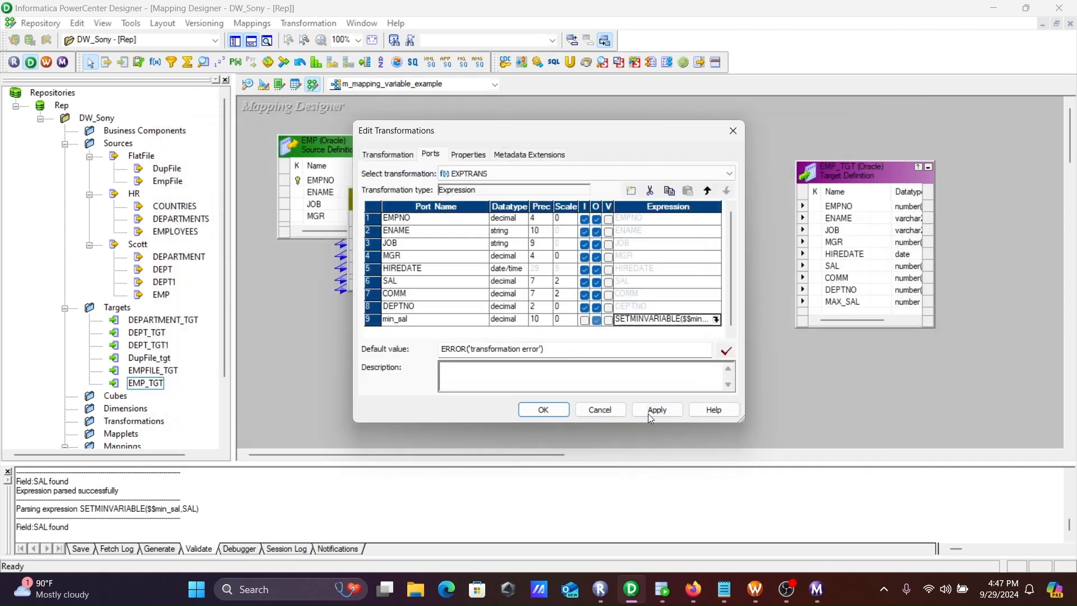
{"action": "left_click", "coordinate": [544, 410]}
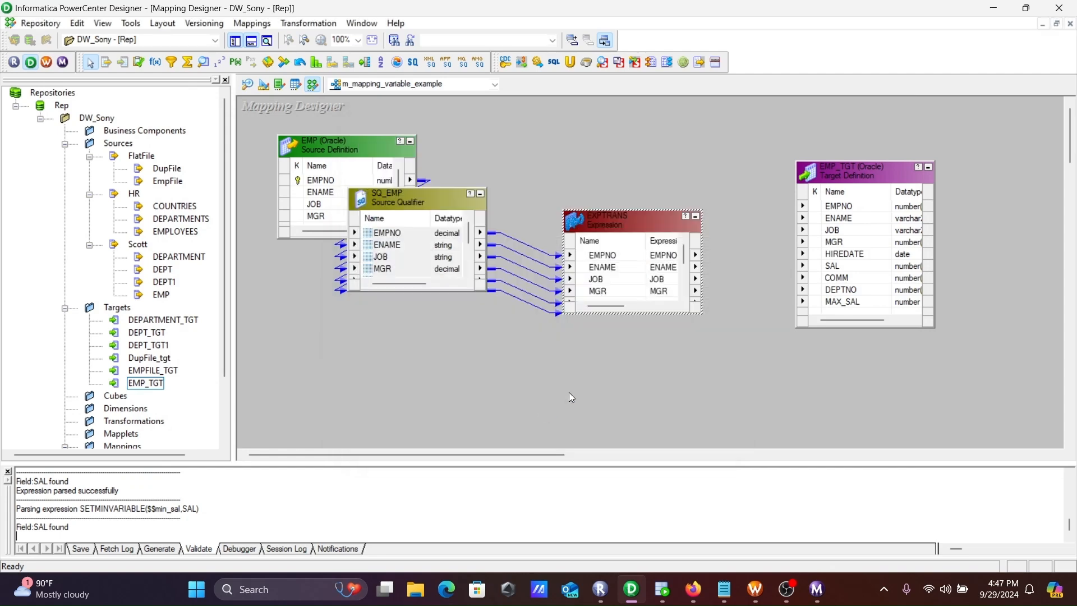
Link all EXPTRANS ports to EMP_TGT, with min_sal feeding MAX_SAL, and save the mapping
{"action": "left_click_drag", "start_coordinate": [614, 209], "coordinate": [614, 133]}
{"action": "left_click", "coordinate": [618, 182]}
{"action": "right_click", "coordinate": [619, 185]}
{"action": "left_click", "coordinate": [635, 187]}
{"action": "left_click_drag", "start_coordinate": [627, 187], "coordinate": [837, 216]}
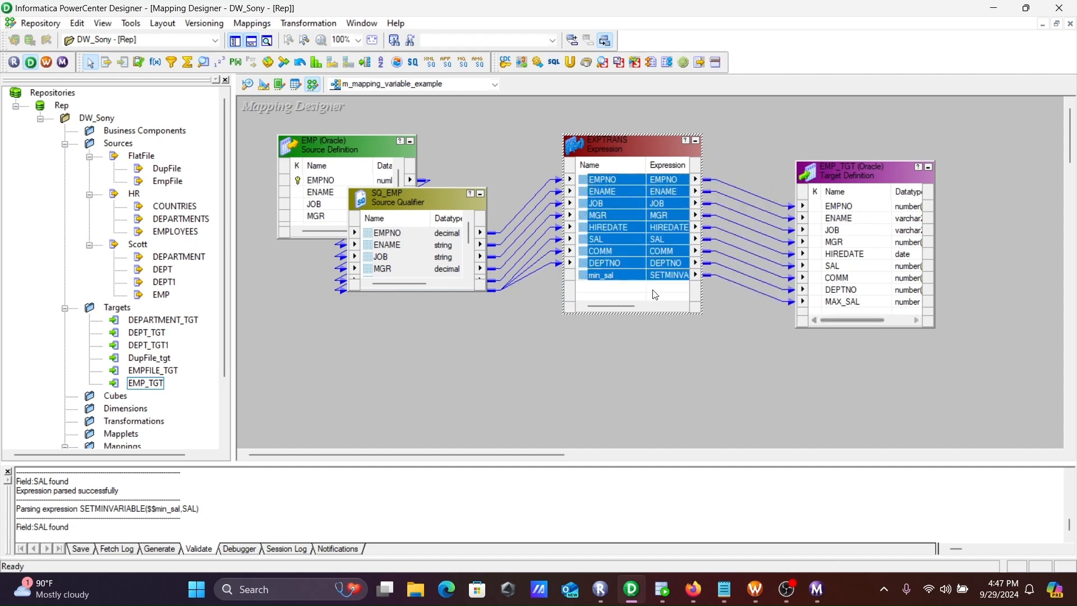
{"action": "left_click", "coordinate": [643, 279]}
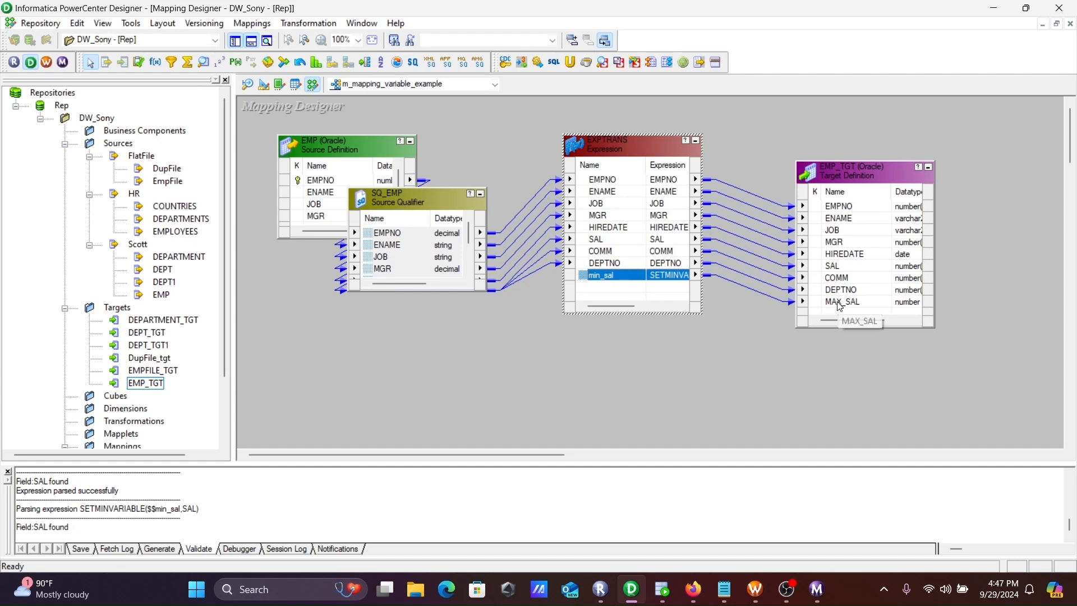
{"action": "key", "text": "ctrl+s"}
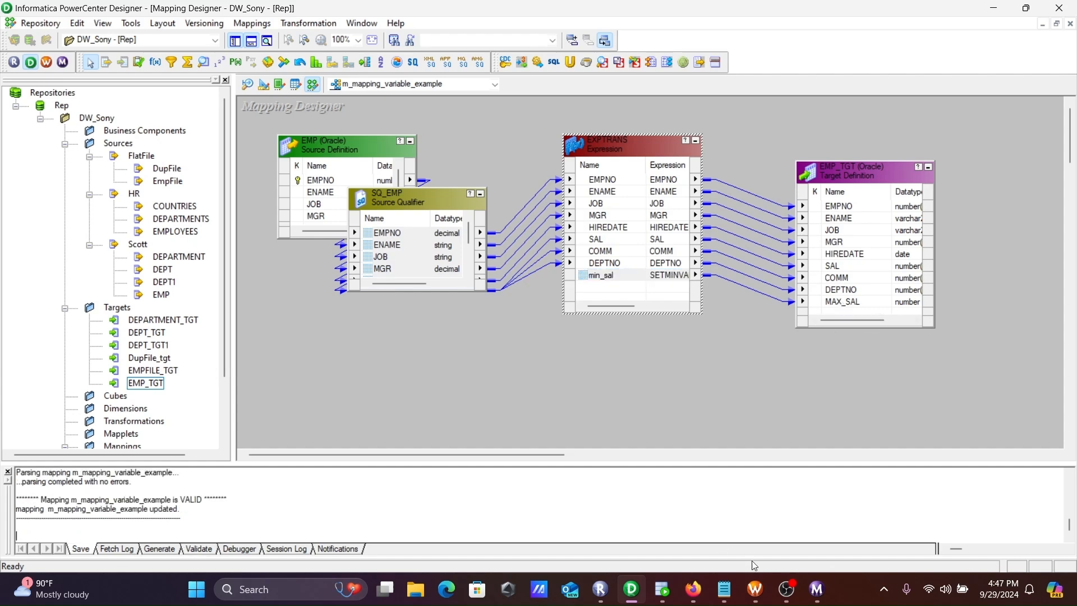
In Workflow Manager, refresh the mapping of session s_m_mapping_variable_example, save the workflow, and start that task
{"action": "left_click", "coordinate": [755, 589]}
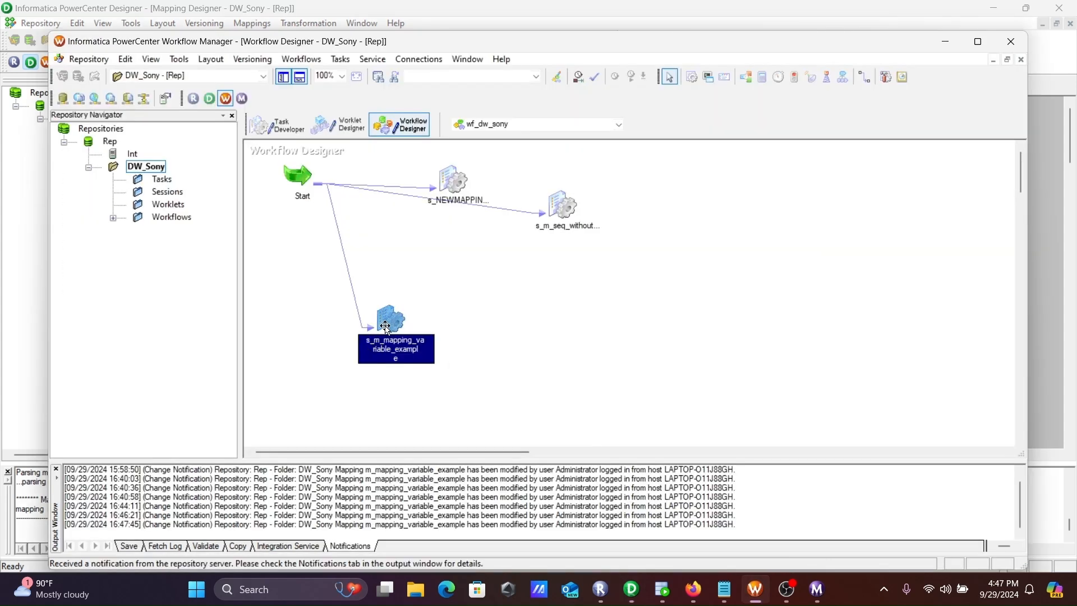
{"action": "right_click", "coordinate": [386, 326]}
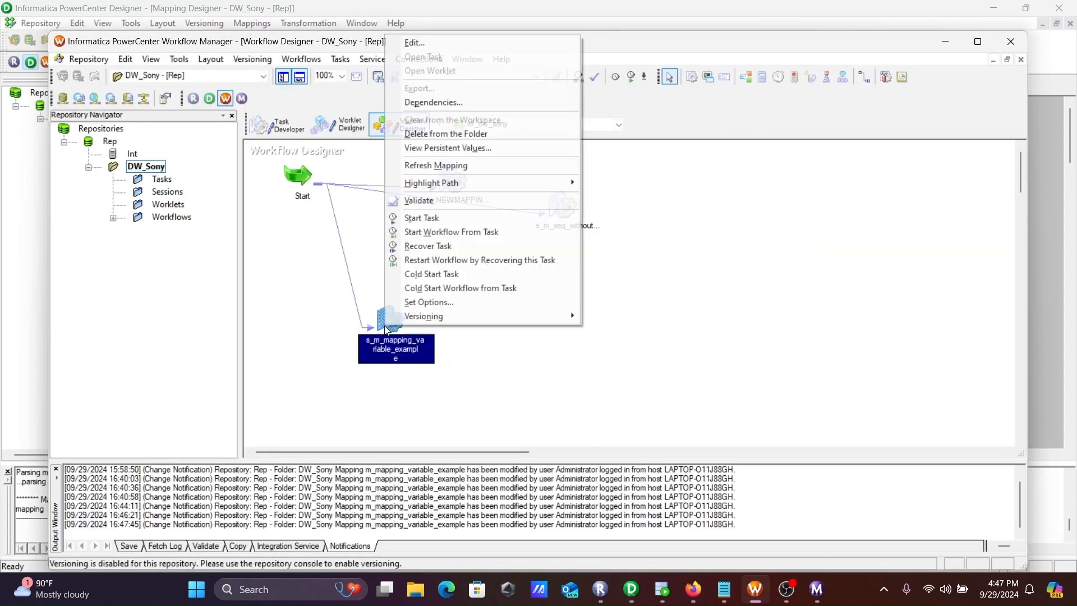
{"action": "left_click", "coordinate": [416, 166]}
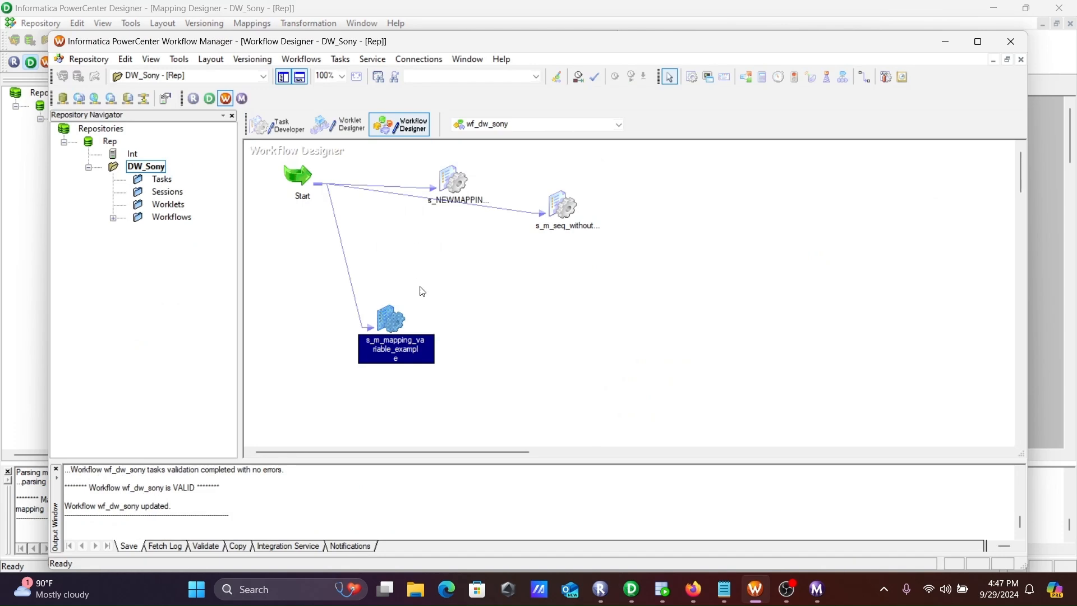
{"action": "right_click", "coordinate": [393, 312]}
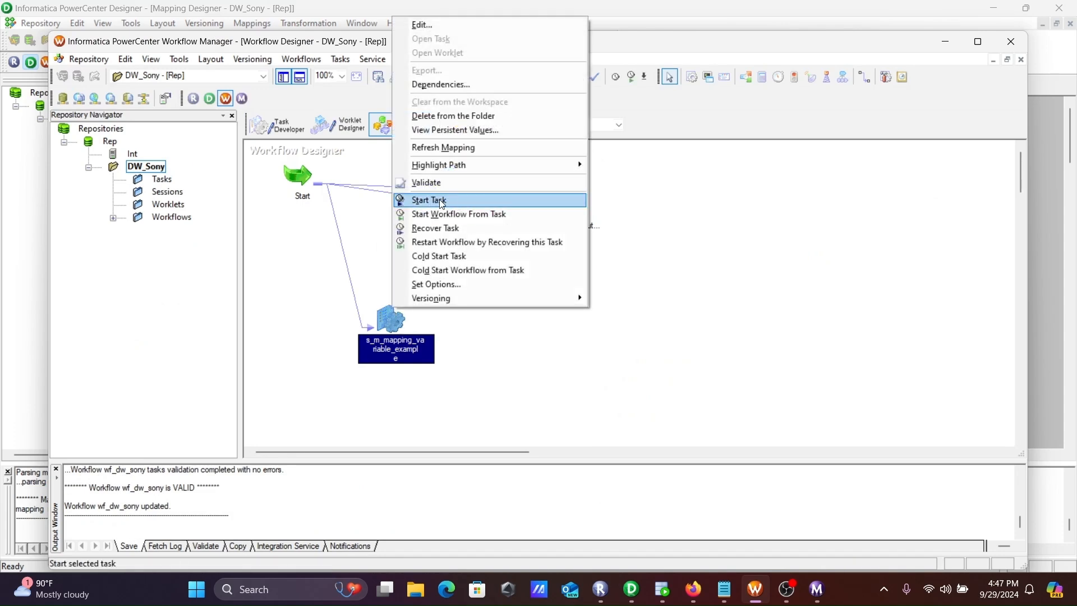
{"action": "left_click", "coordinate": [473, 201]}
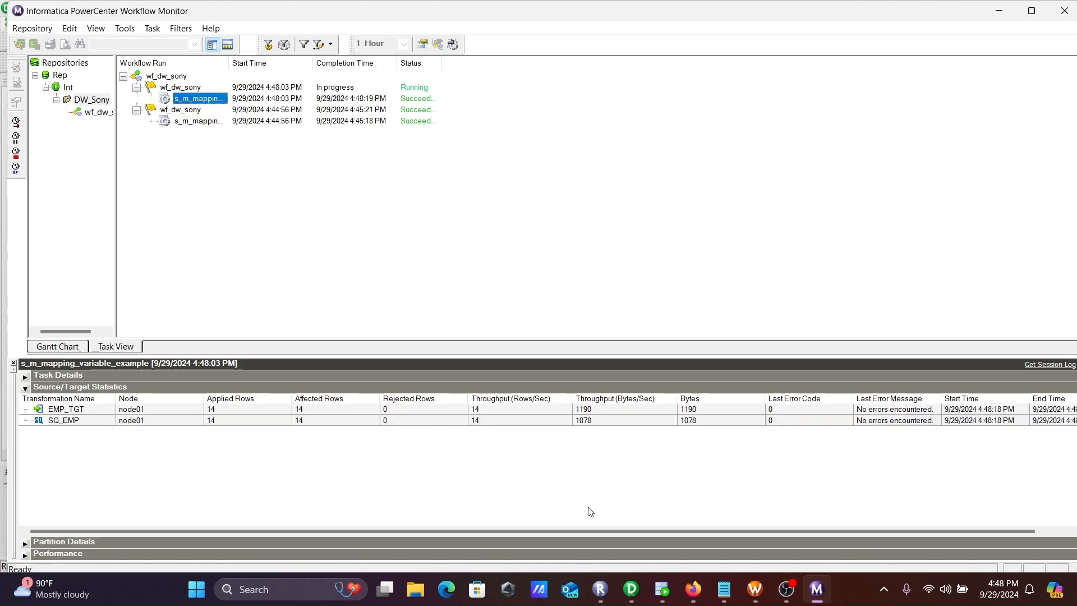
Switch to SQL Developer, rerun the emp_tgt query, and compare the SAL and MAX_SAL columns
{"action": "left_click", "coordinate": [662, 589]}
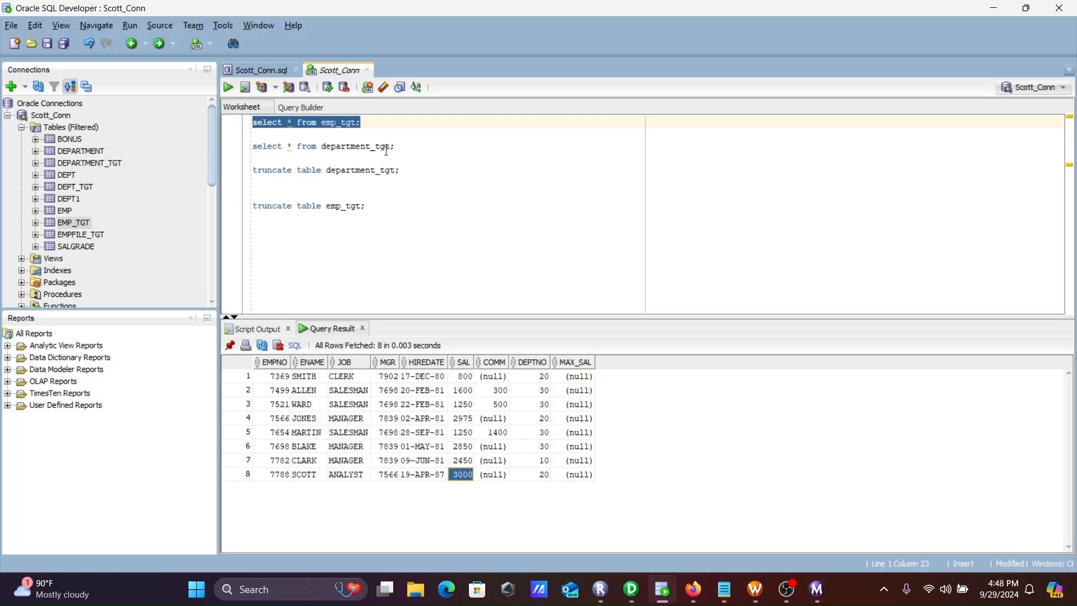
{"action": "left_click", "coordinate": [228, 88]}
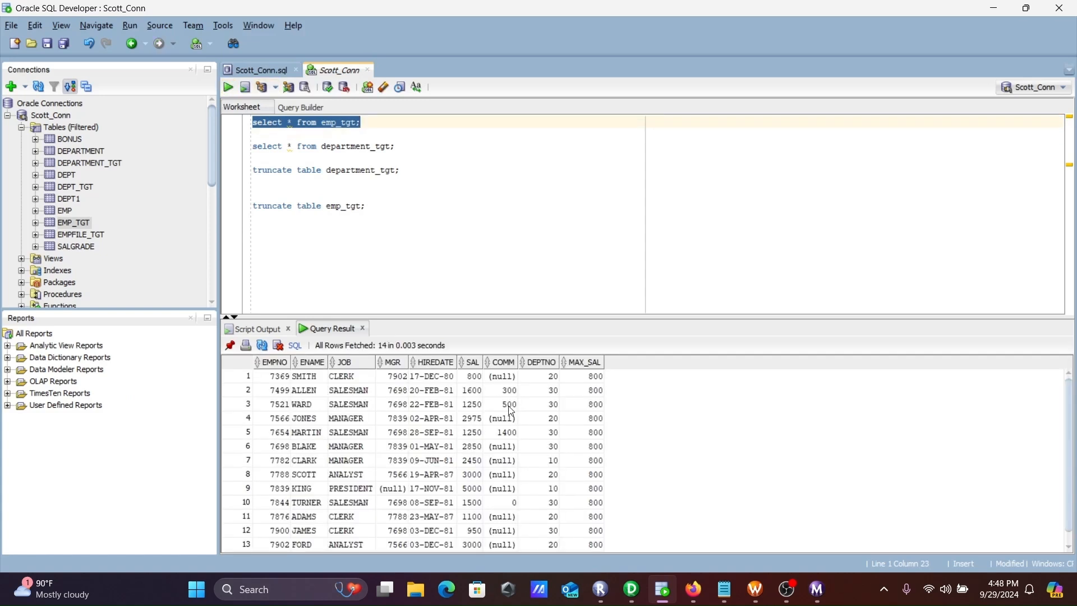
{"action": "left_click", "coordinate": [592, 377]}
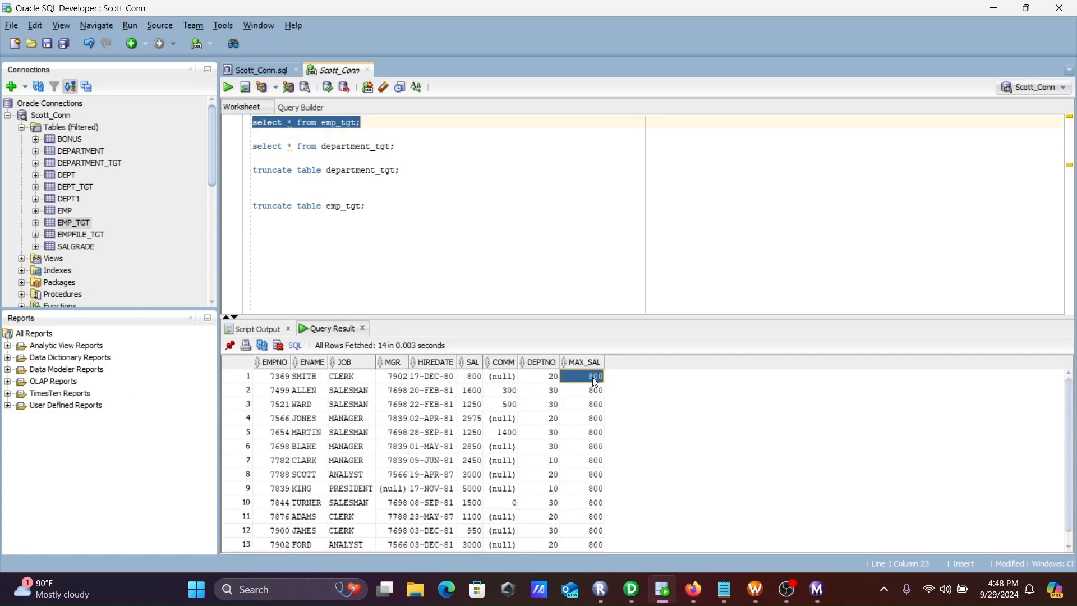
{"action": "left_click", "coordinate": [473, 380]}
{"action": "key", "text": "Down"}
{"action": "key", "text": "Down"}
{"action": "key", "text": "Down"}
{"action": "key", "text": "Down"}
{"action": "key", "text": "Down"}
{"action": "key", "text": "Down"}
{"action": "key", "text": "Down"}
{"action": "key", "text": "Down"}
{"action": "key", "text": "Down"}
{"action": "key", "text": "Down"}
{"action": "key", "text": "Down"}
{"action": "key", "text": "Down"}
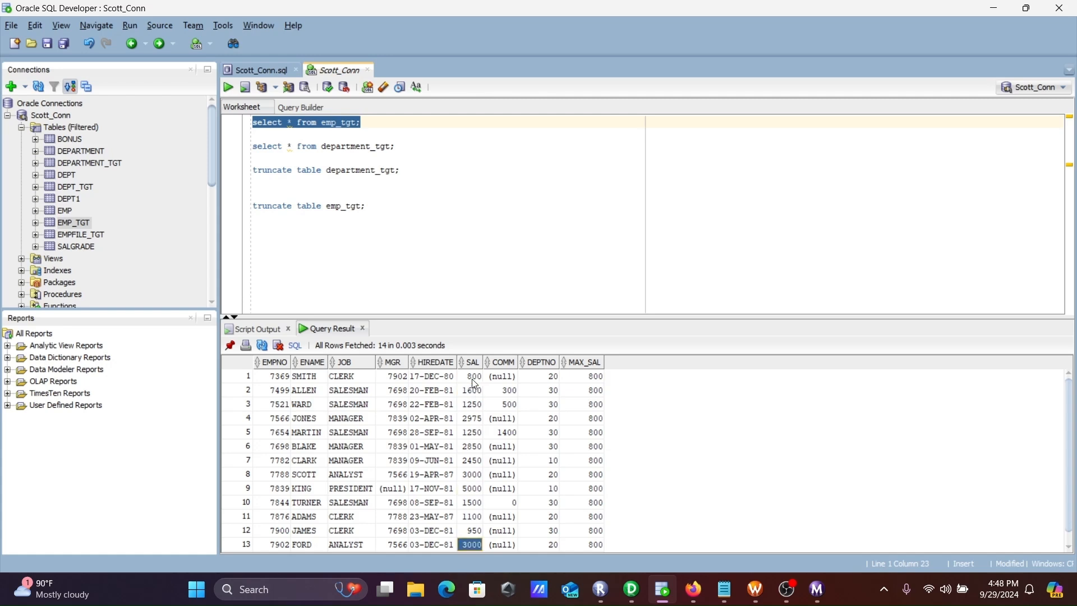
{"action": "left_click", "coordinate": [599, 392]}
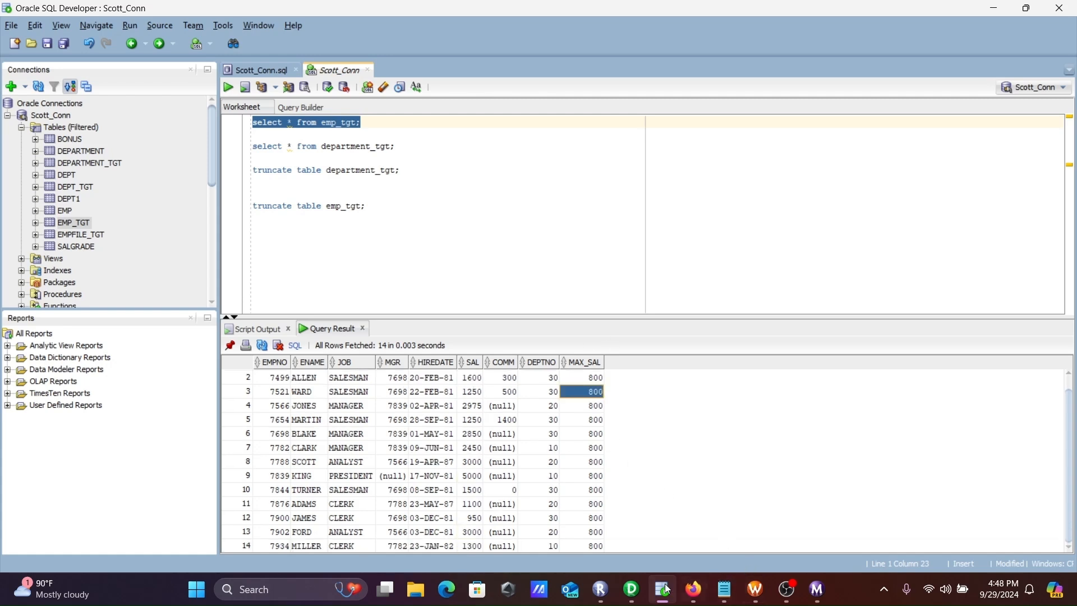
Return to PowerCenter Designer and bring up the mapping commands for m_mapping_variable_example
{"action": "mouse_move", "coordinate": [652, 584]}
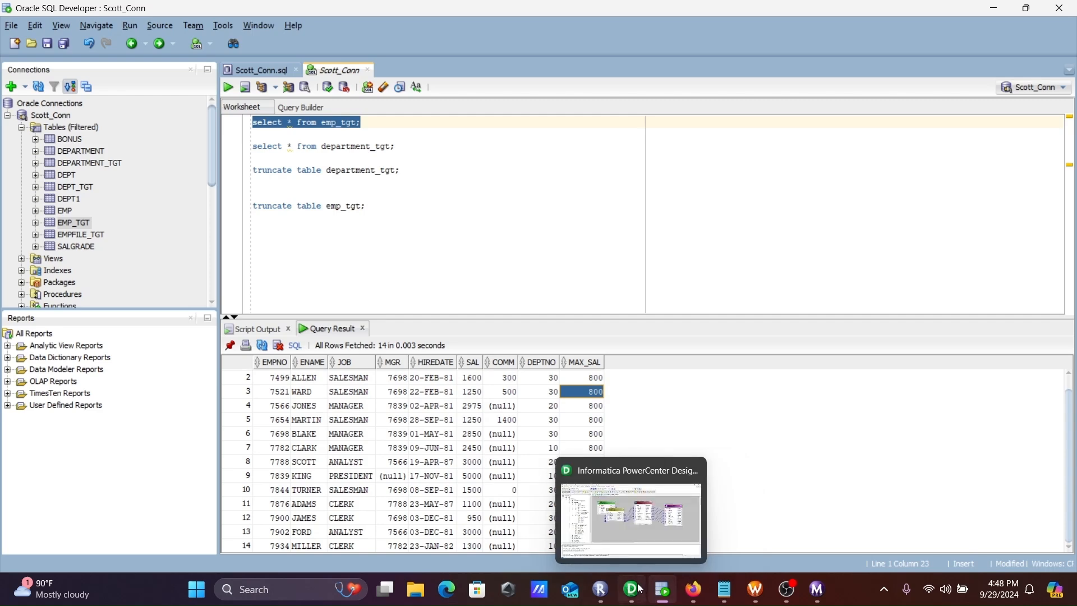
{"action": "left_click", "coordinate": [636, 584]}
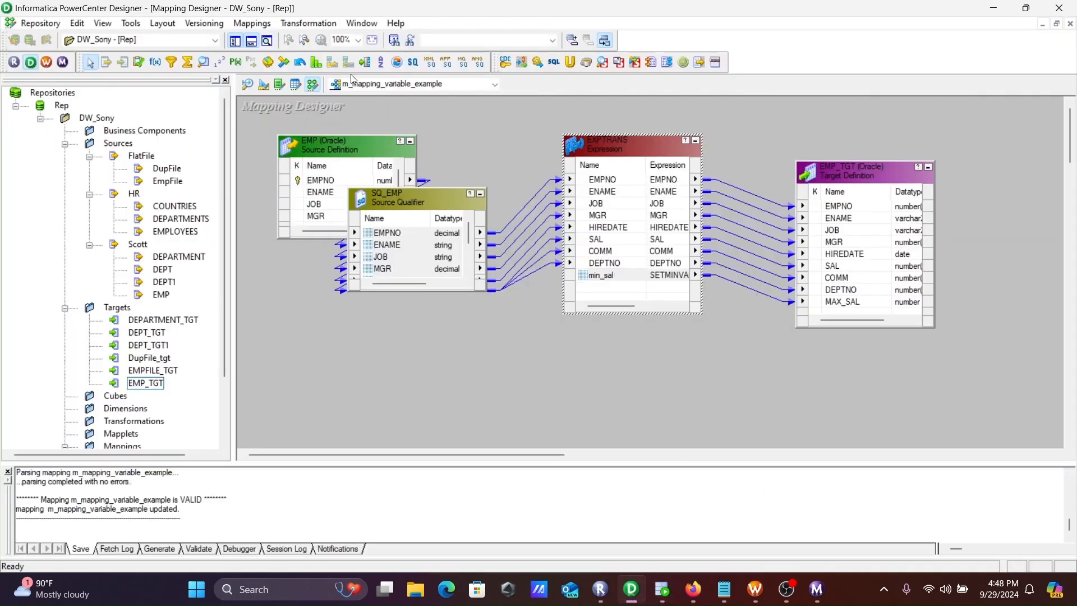
{"action": "left_click", "coordinate": [252, 23]}
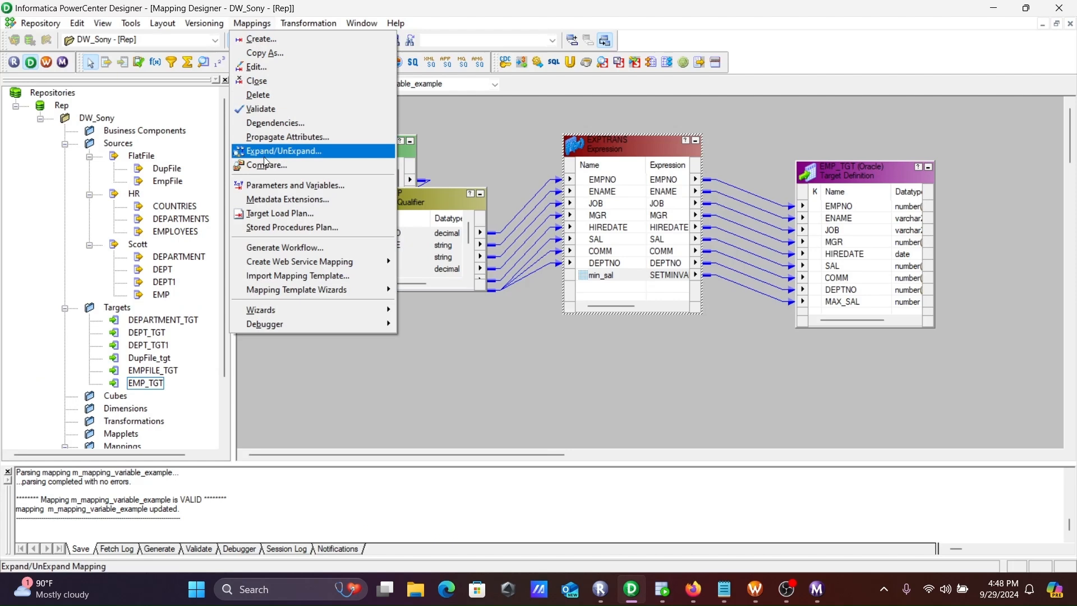